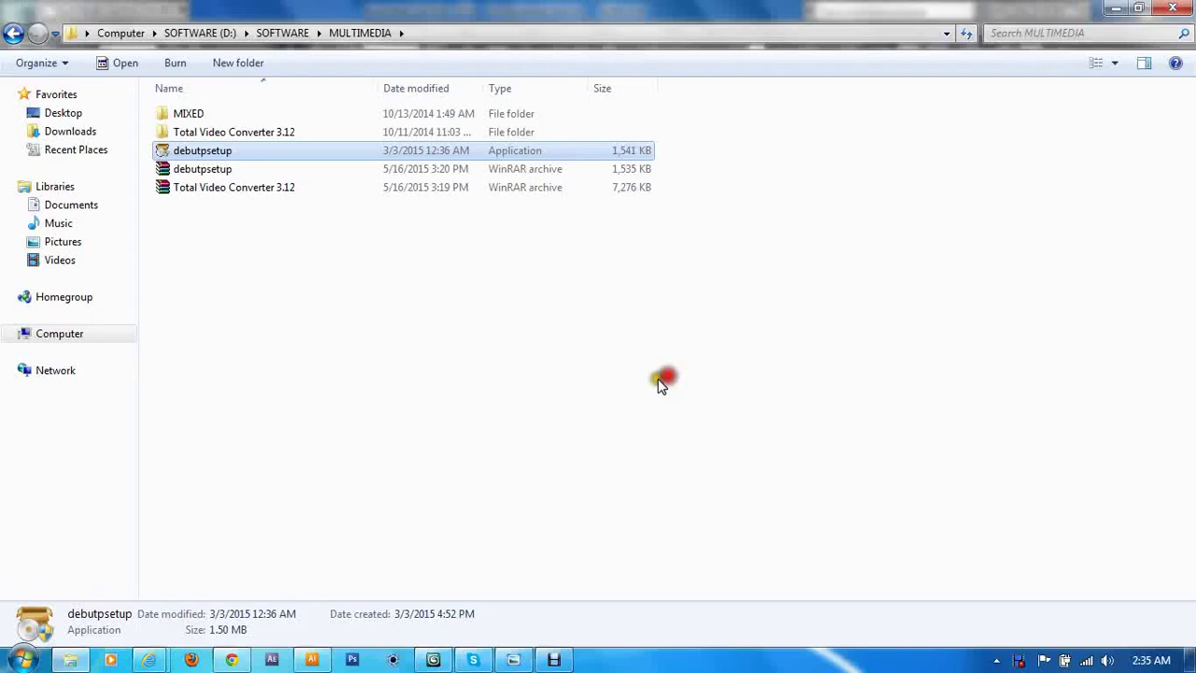
- Minimize the MULTIMEDIA Explorer window to reveal the 3ds Max pillar scene
{"action": "left_click", "coordinate": [1111, 8]}
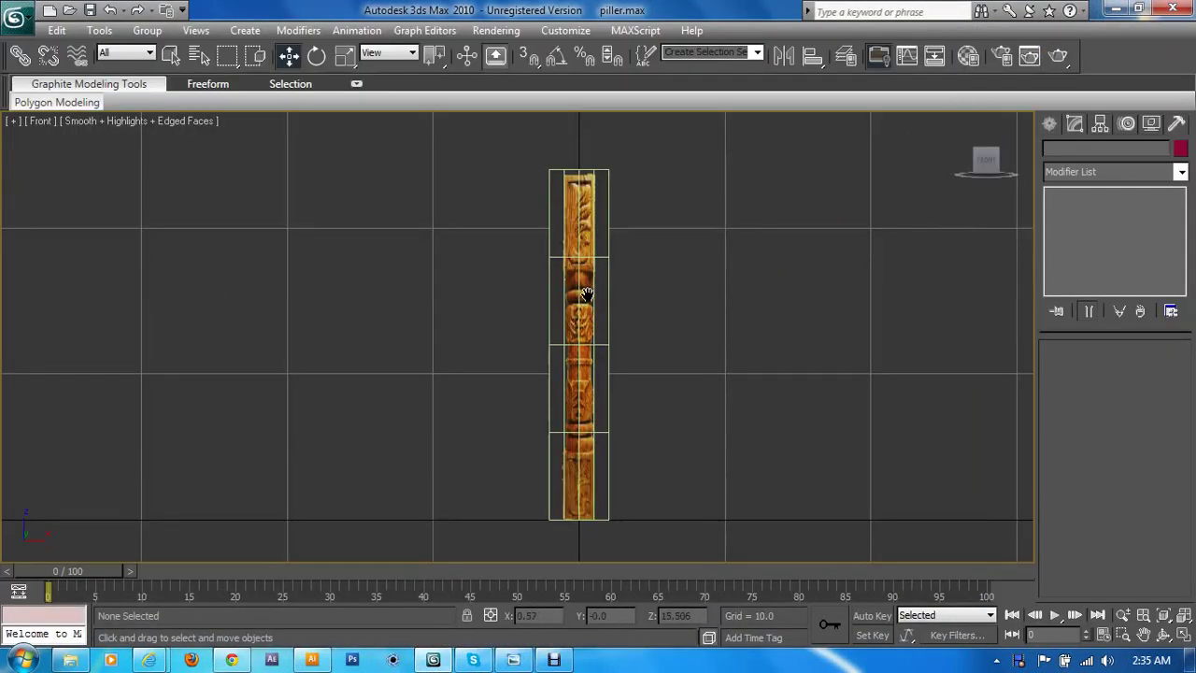
- Orbit around the pillar in the four-view layout, then maximize the Front viewport
{"action": "scroll", "coordinate": [608, 286], "scroll_direction": "up", "scroll_amount": 2}
{"action": "scroll", "coordinate": [627, 288], "scroll_direction": "up", "scroll_amount": 3}
{"action": "scroll", "coordinate": [661, 264], "scroll_direction": "down", "scroll_amount": 1}
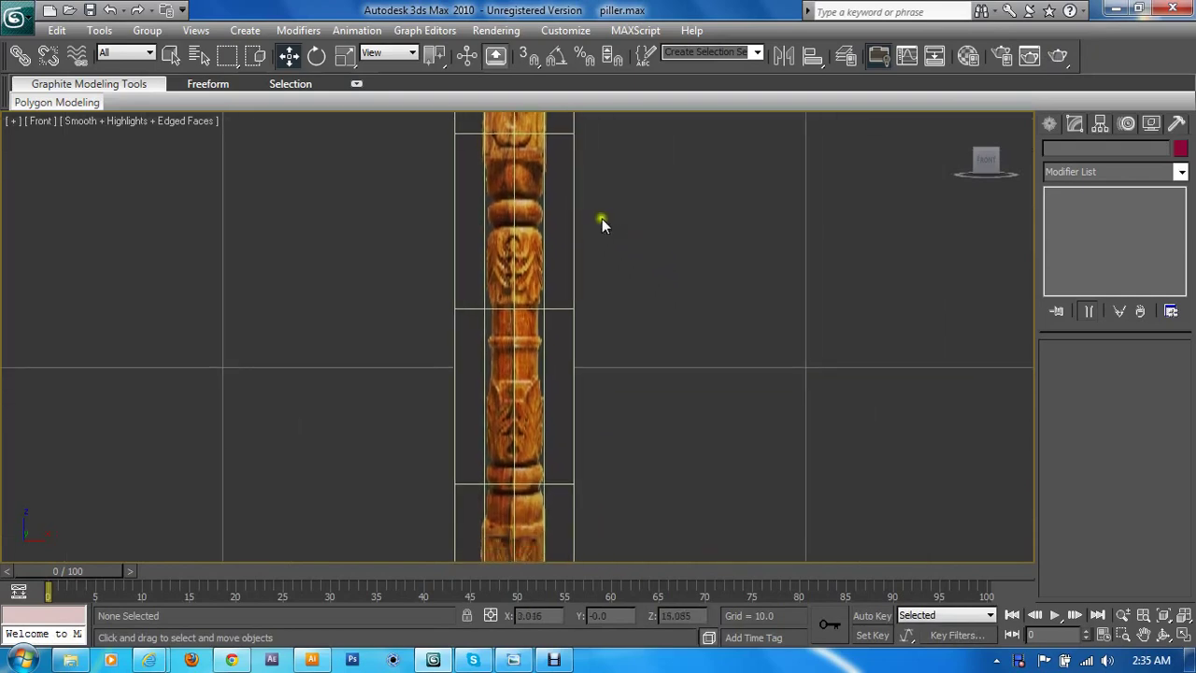
{"action": "scroll", "coordinate": [600, 219], "scroll_direction": "up", "scroll_amount": 2}
{"action": "scroll", "coordinate": [609, 215], "scroll_direction": "up", "scroll_amount": 2}
{"action": "key", "text": "alt+w"}
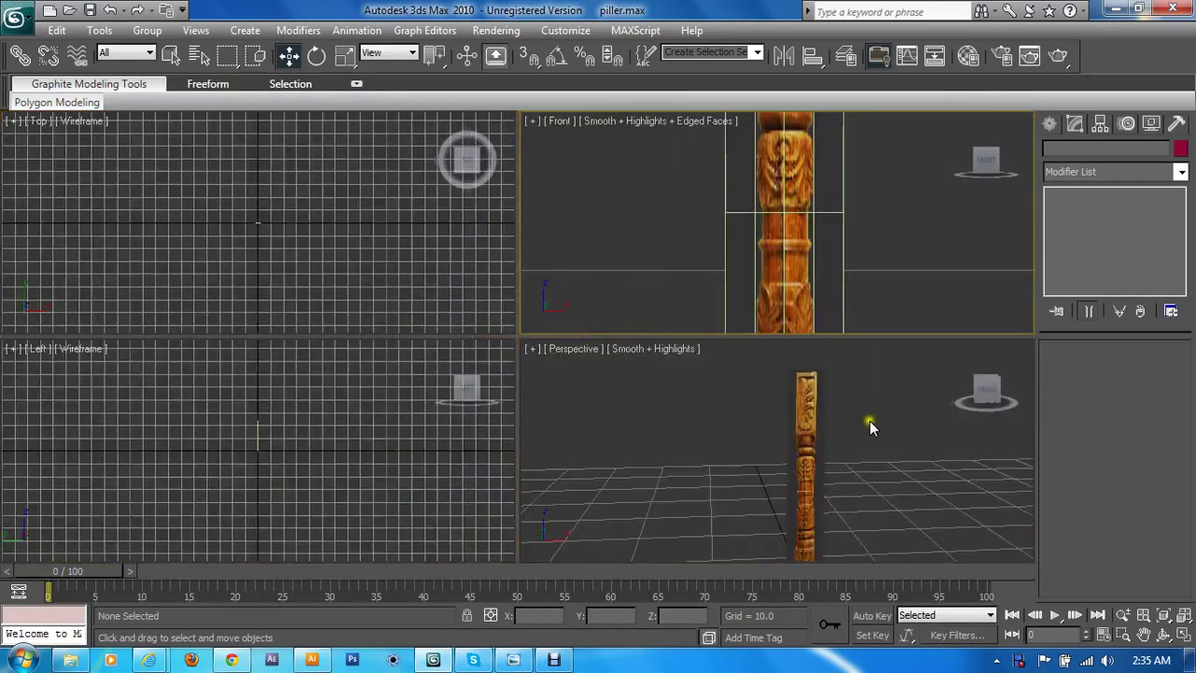
{"action": "middle_click_drag", "start_coordinate": [871, 425], "coordinate": [798, 437], "text": "alt"}
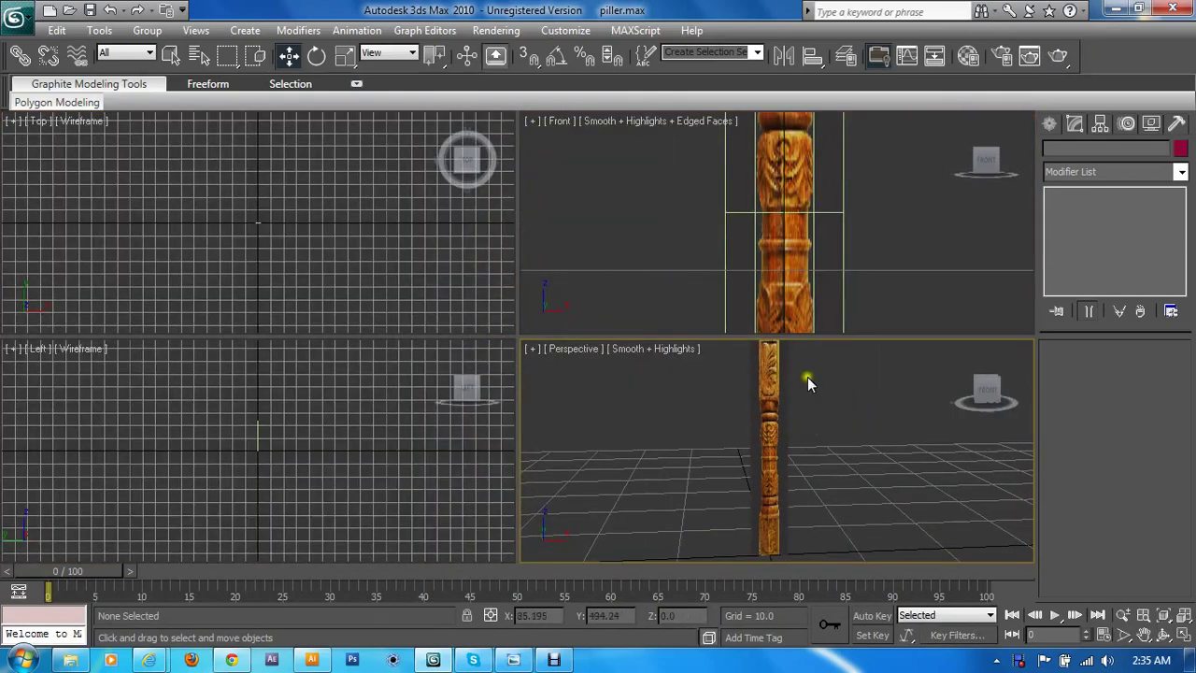
{"action": "left_click", "coordinate": [851, 221]}
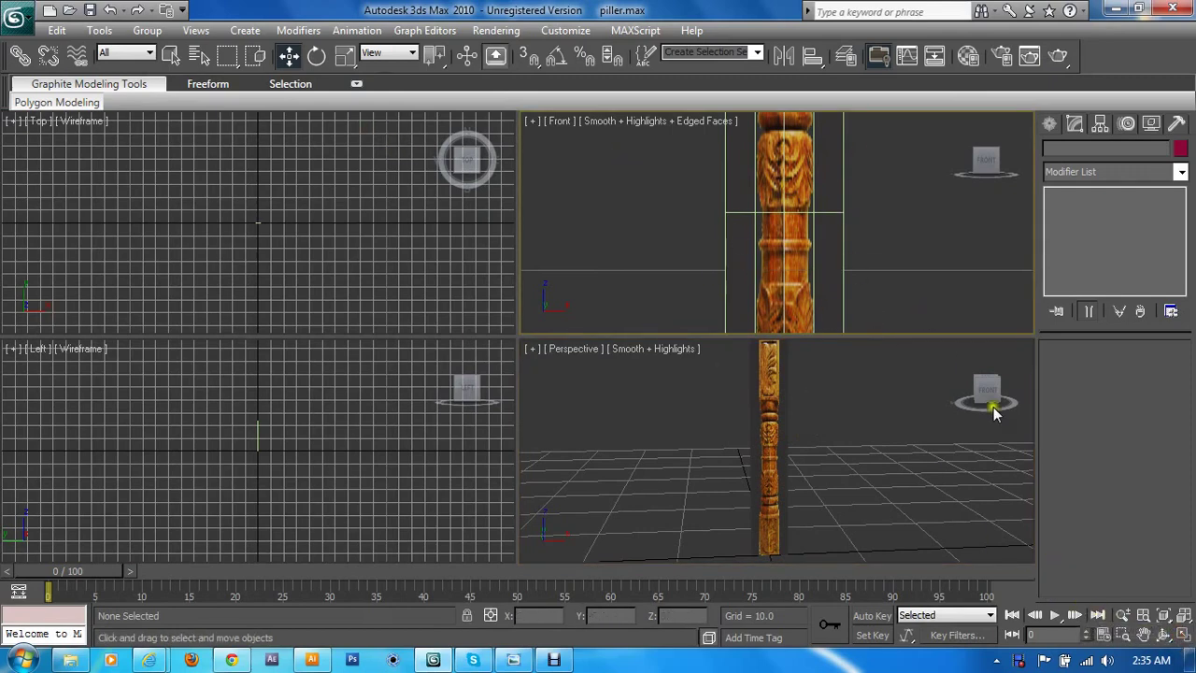
{"action": "left_click", "coordinate": [1164, 616]}
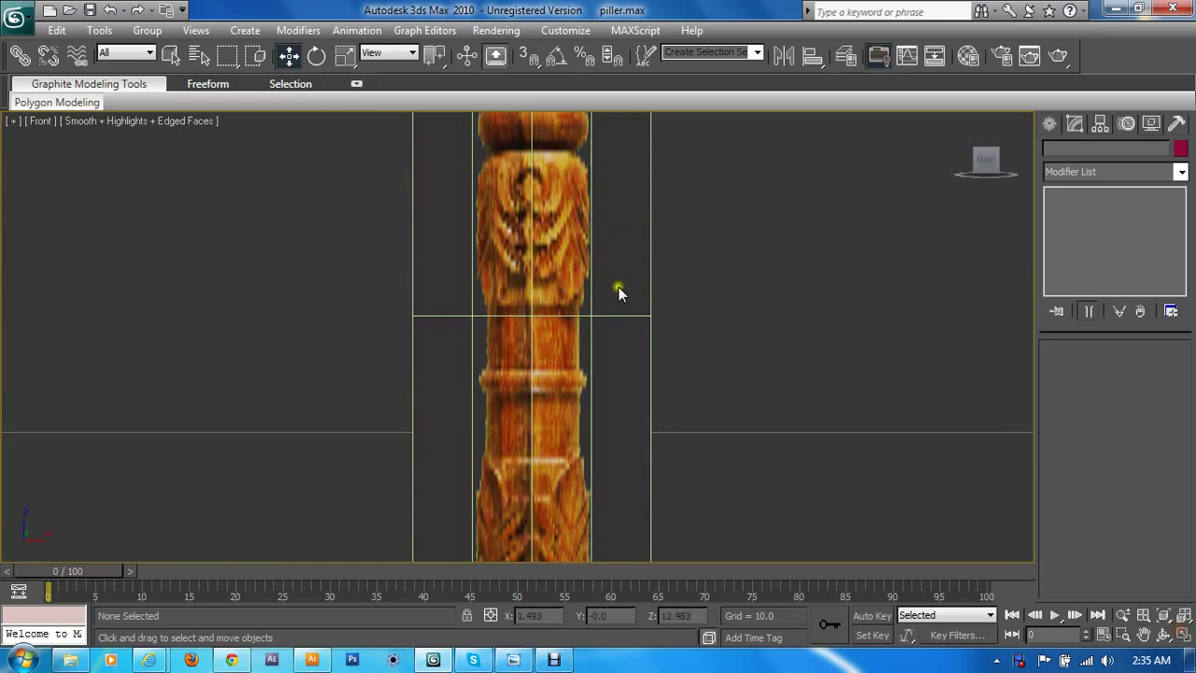
- Show the Create panel's standard primitive options beside the enlarged Front view
{"action": "scroll", "coordinate": [659, 409], "scroll_direction": "up", "scroll_amount": 2}
{"action": "scroll", "coordinate": [619, 265], "scroll_direction": "down", "scroll_amount": 2}
{"action": "scroll", "coordinate": [649, 275], "scroll_direction": "down", "scroll_amount": 1}
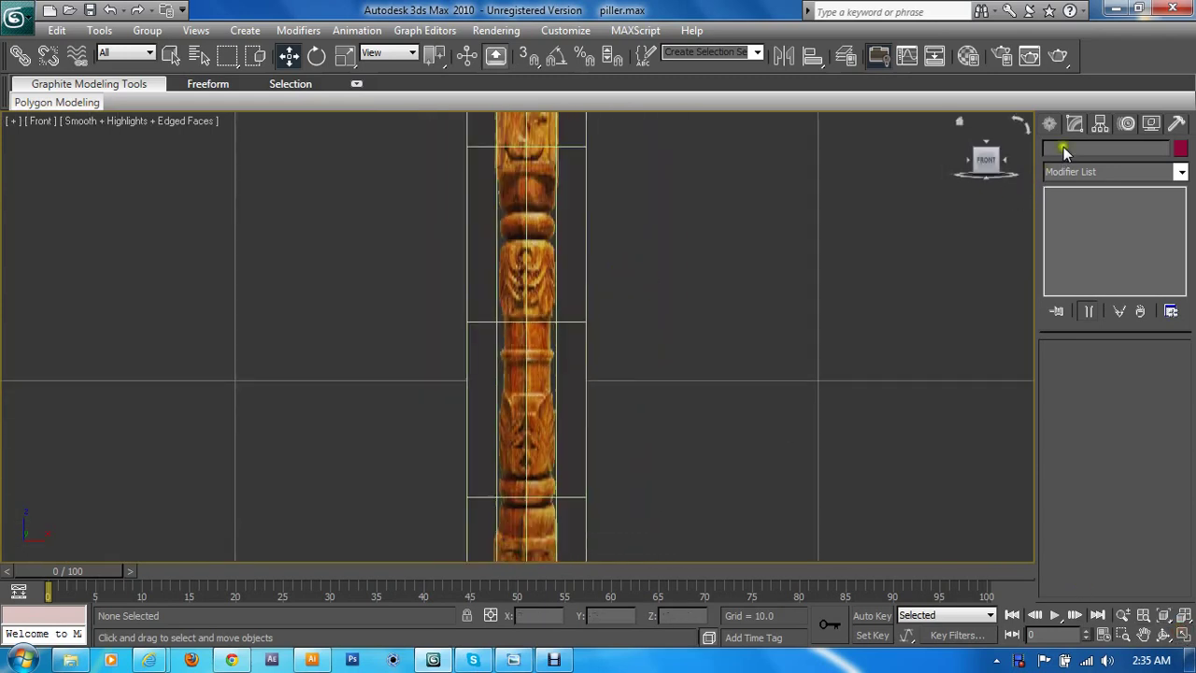
{"action": "left_click", "coordinate": [1053, 124]}
{"action": "left_click", "coordinate": [1075, 124]}
{"action": "left_click", "coordinate": [1049, 124]}
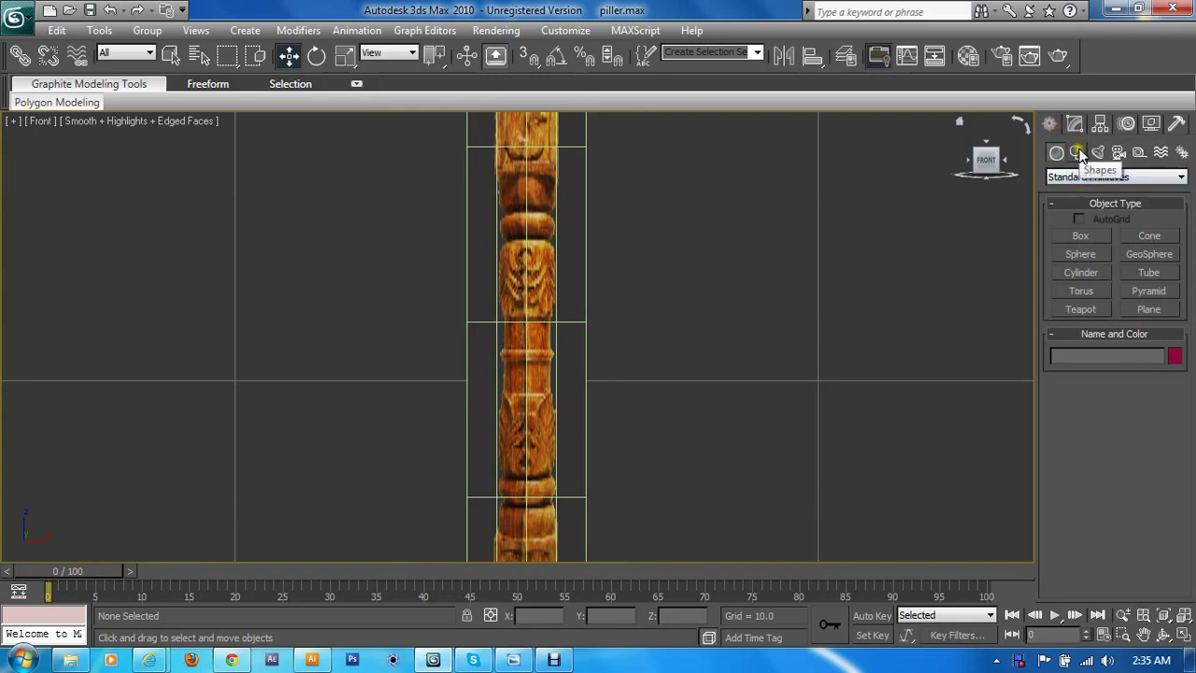
- Choose the Line shape tool and zoom in on the pillar's upper section
{"action": "left_click", "coordinate": [1077, 152]}
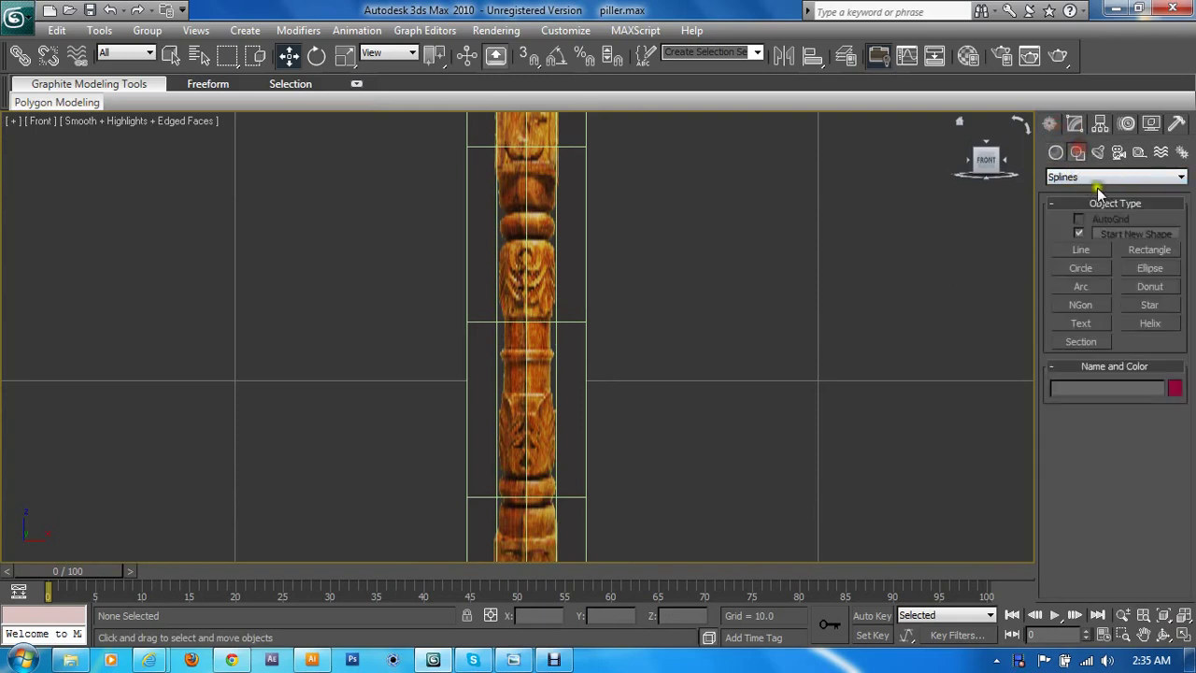
{"action": "left_click", "coordinate": [1085, 248]}
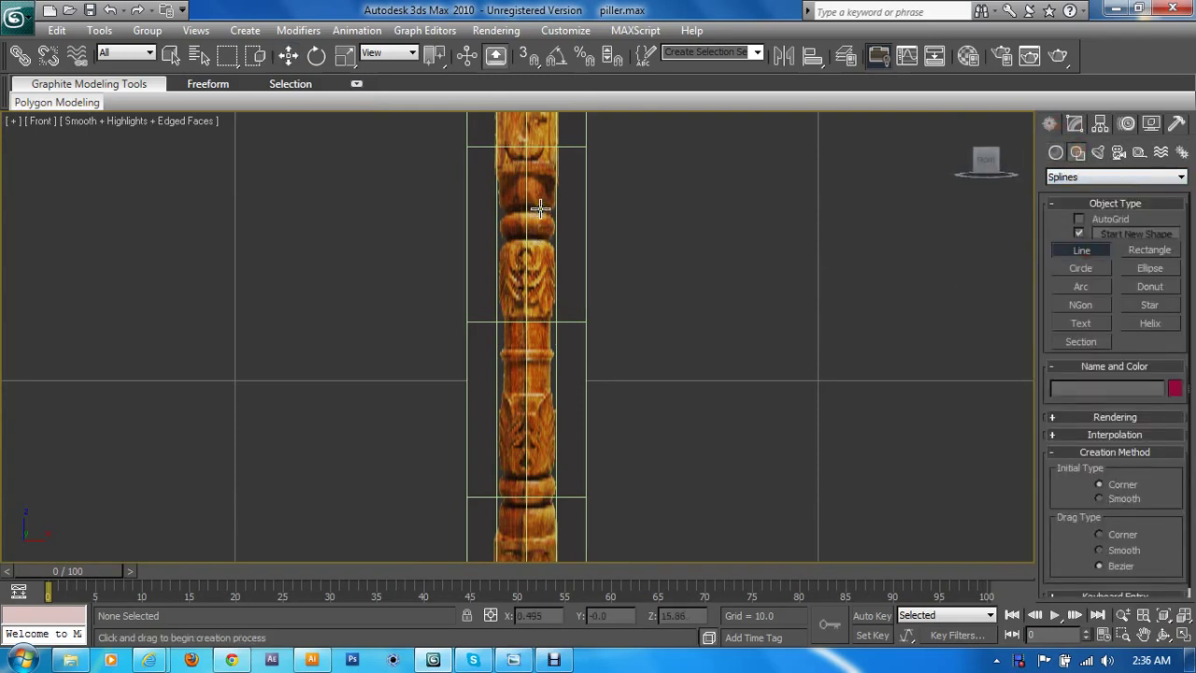
{"action": "scroll", "coordinate": [540, 207], "scroll_direction": "up", "scroll_amount": 1}
{"action": "scroll", "coordinate": [536, 214], "scroll_direction": "up", "scroll_amount": 1}
{"action": "scroll", "coordinate": [526, 246], "scroll_direction": "up", "scroll_amount": 2}
{"action": "scroll", "coordinate": [519, 270], "scroll_direction": "up", "scroll_amount": 1}
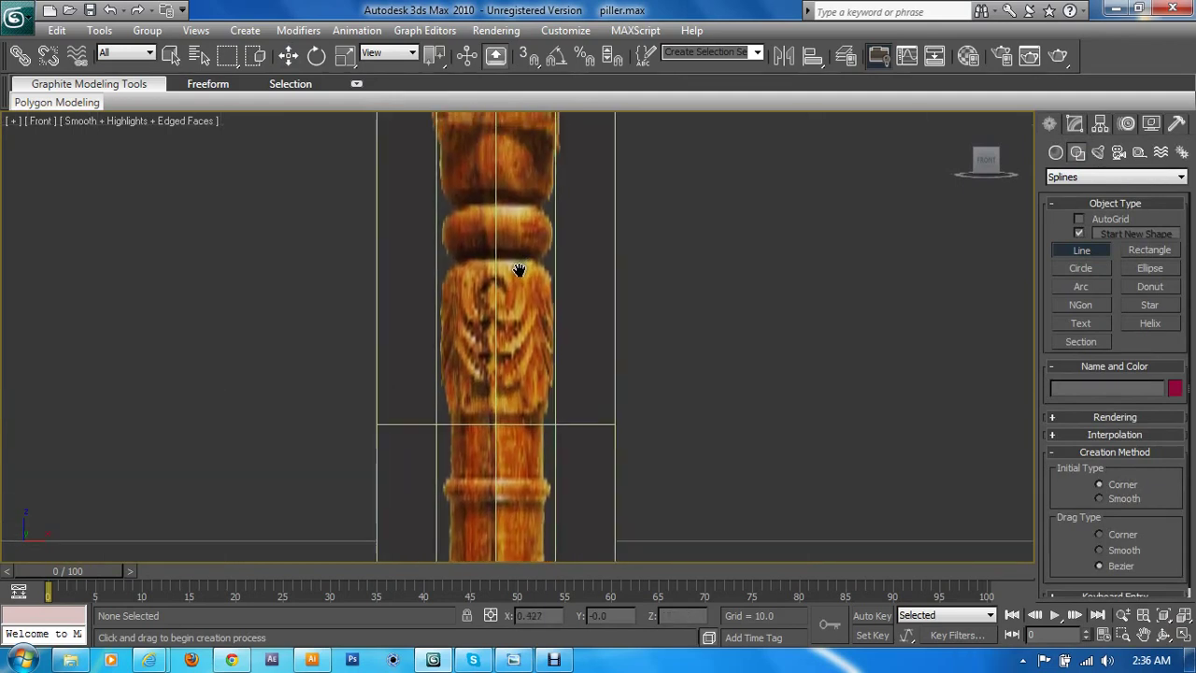
{"action": "middle_click_drag", "start_coordinate": [520, 270], "coordinate": [507, 301]}
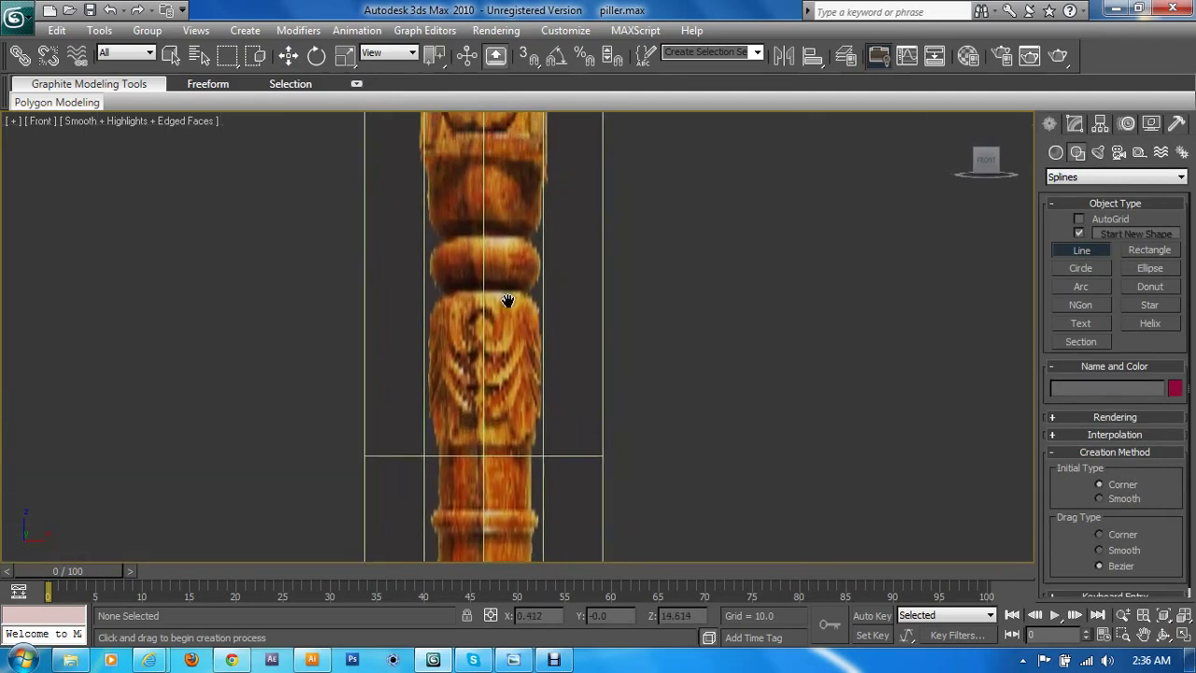
- Trace Line01 with ten points down the pillar's right-hand profile, then enter Vertex mode
{"action": "left_click", "coordinate": [532, 177]}
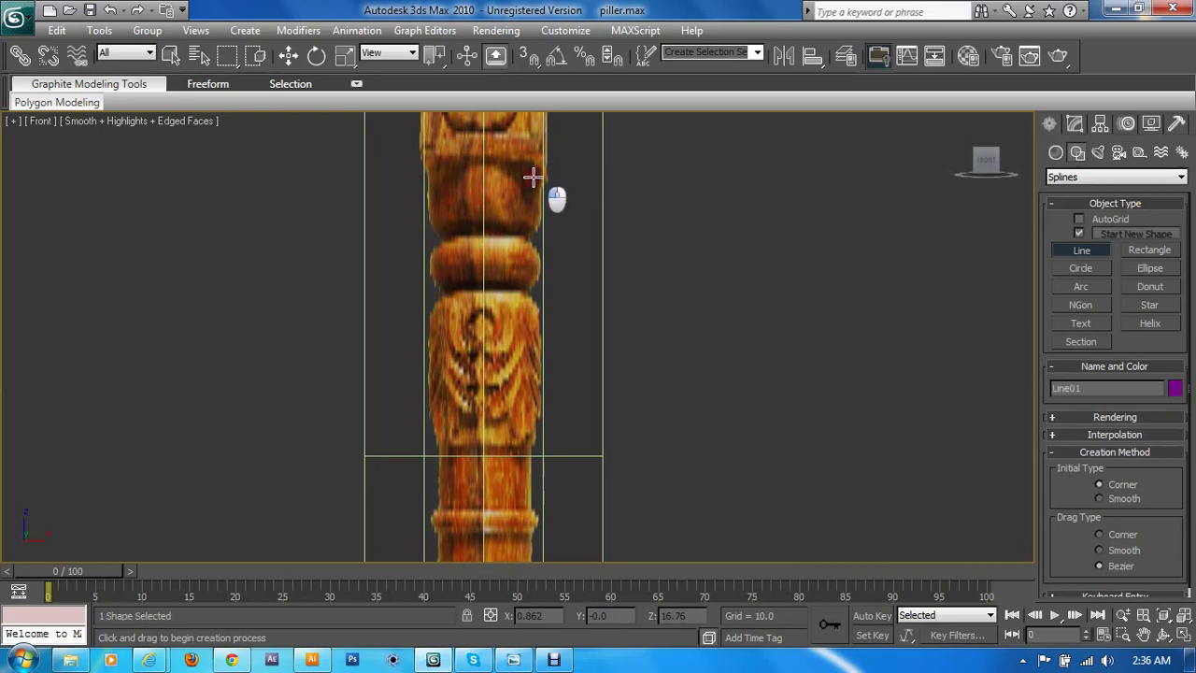
{"action": "left_click", "coordinate": [533, 224]}
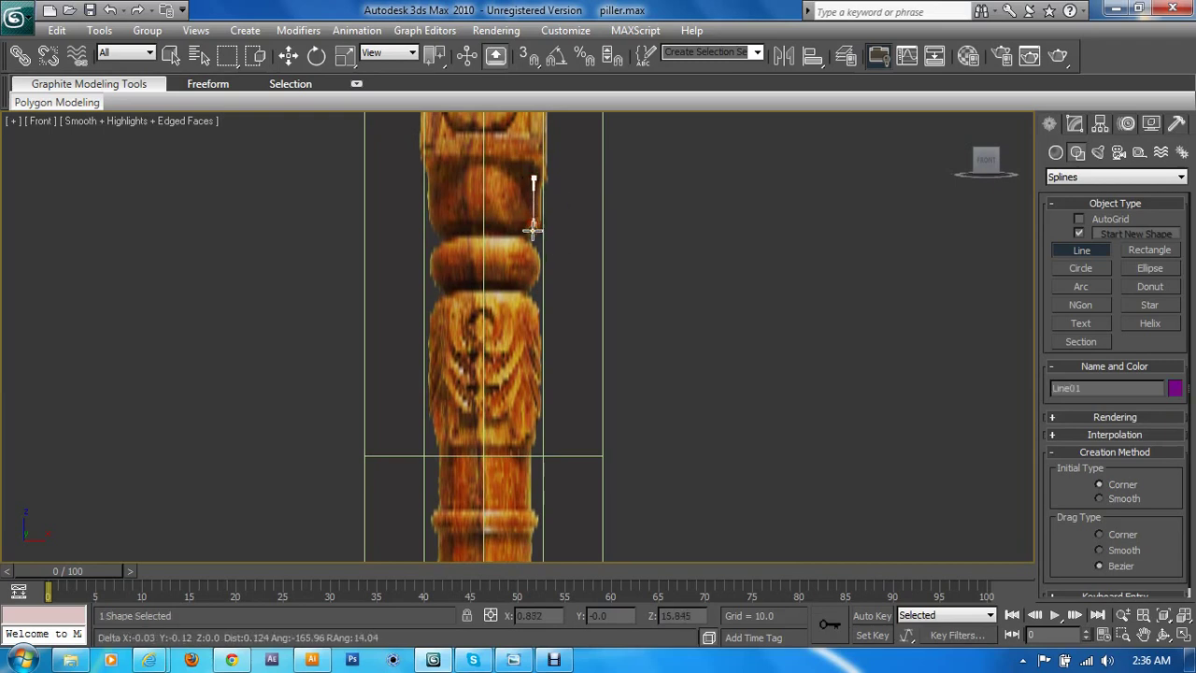
{"action": "left_click", "coordinate": [525, 236]}
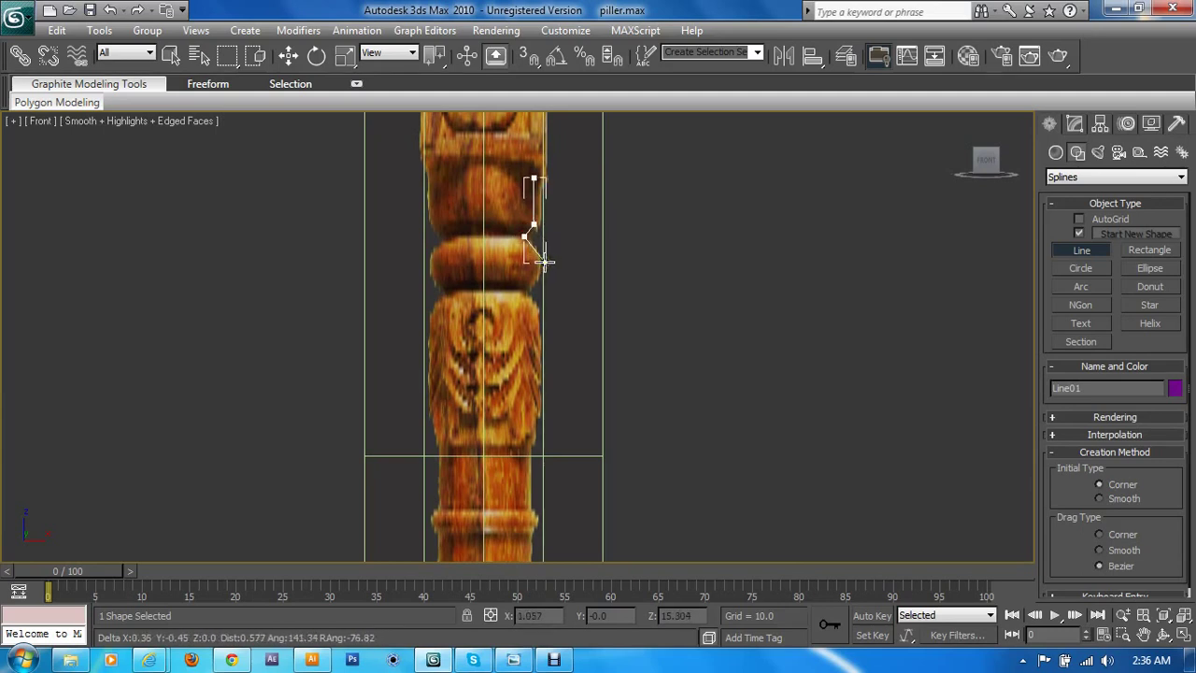
{"action": "left_click", "coordinate": [544, 264]}
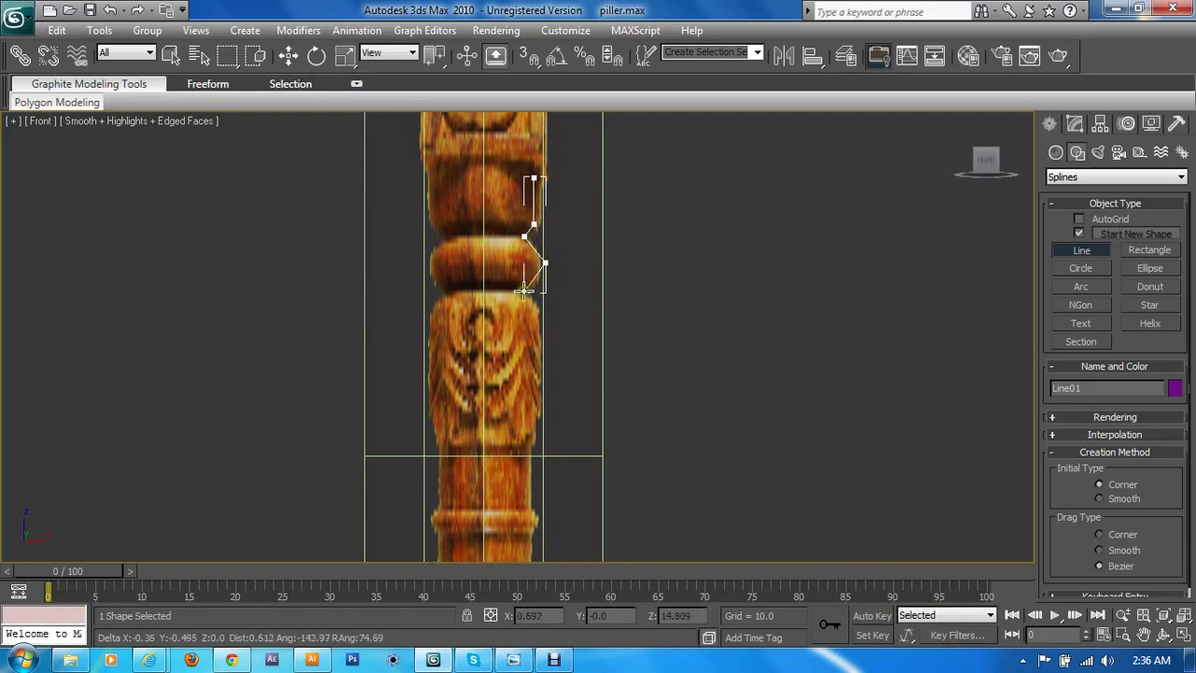
{"action": "left_click", "coordinate": [524, 291]}
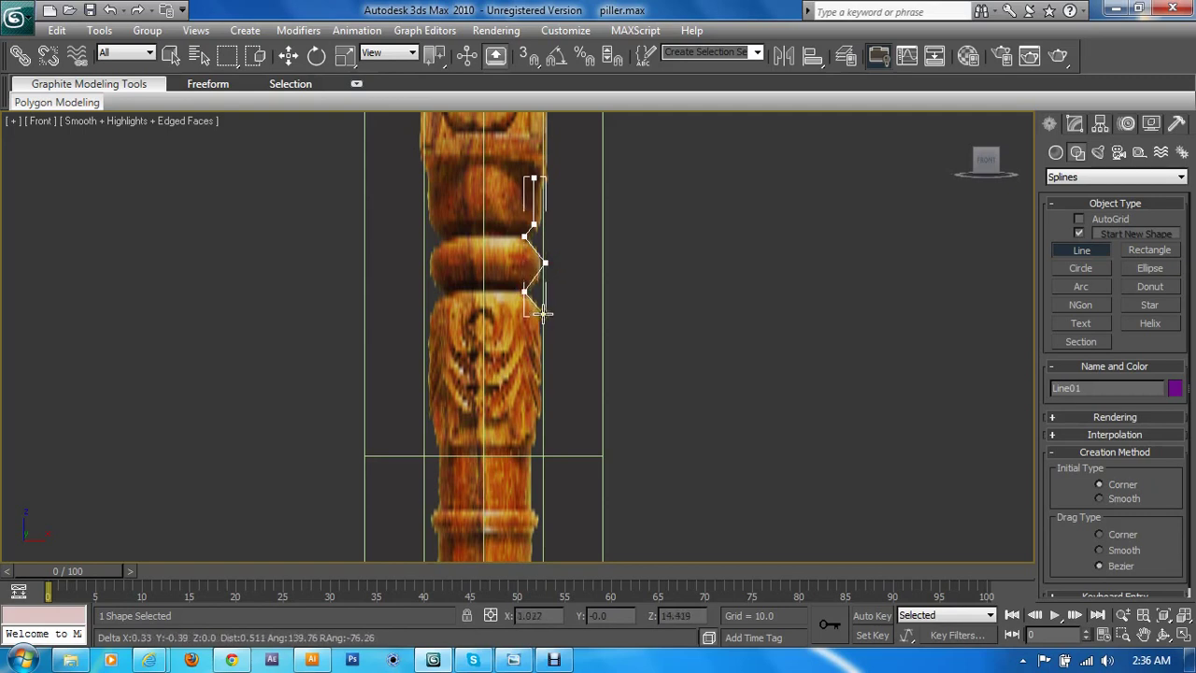
{"action": "left_click", "coordinate": [544, 312]}
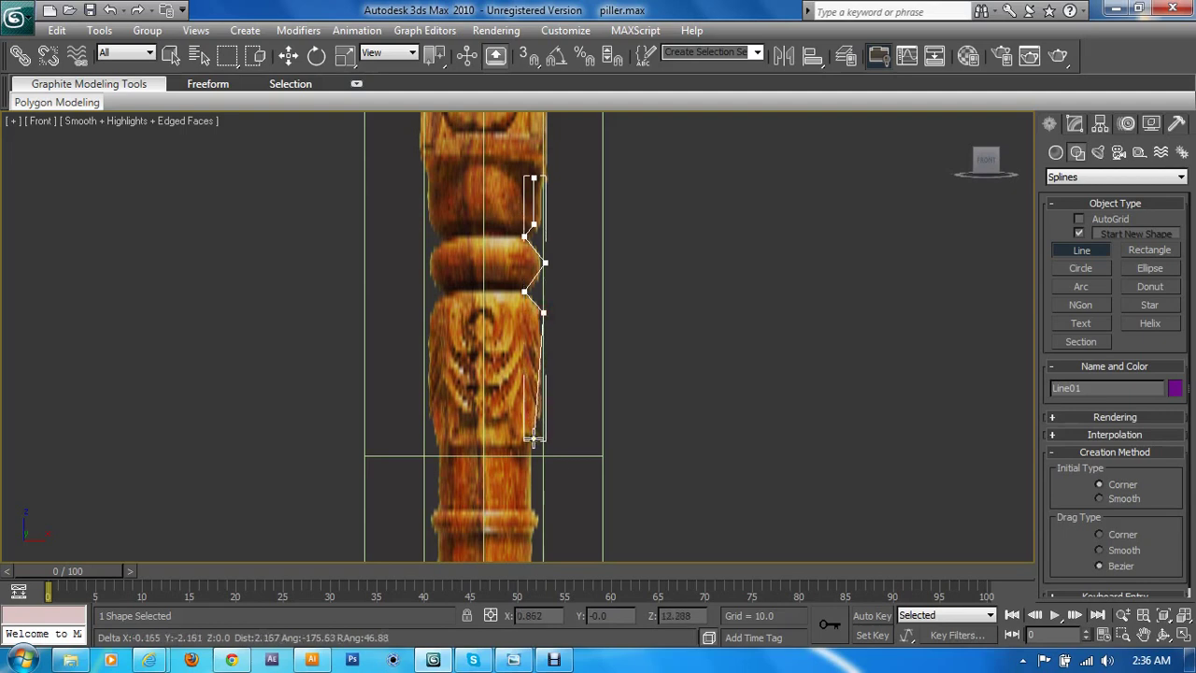
{"action": "left_click", "coordinate": [534, 438]}
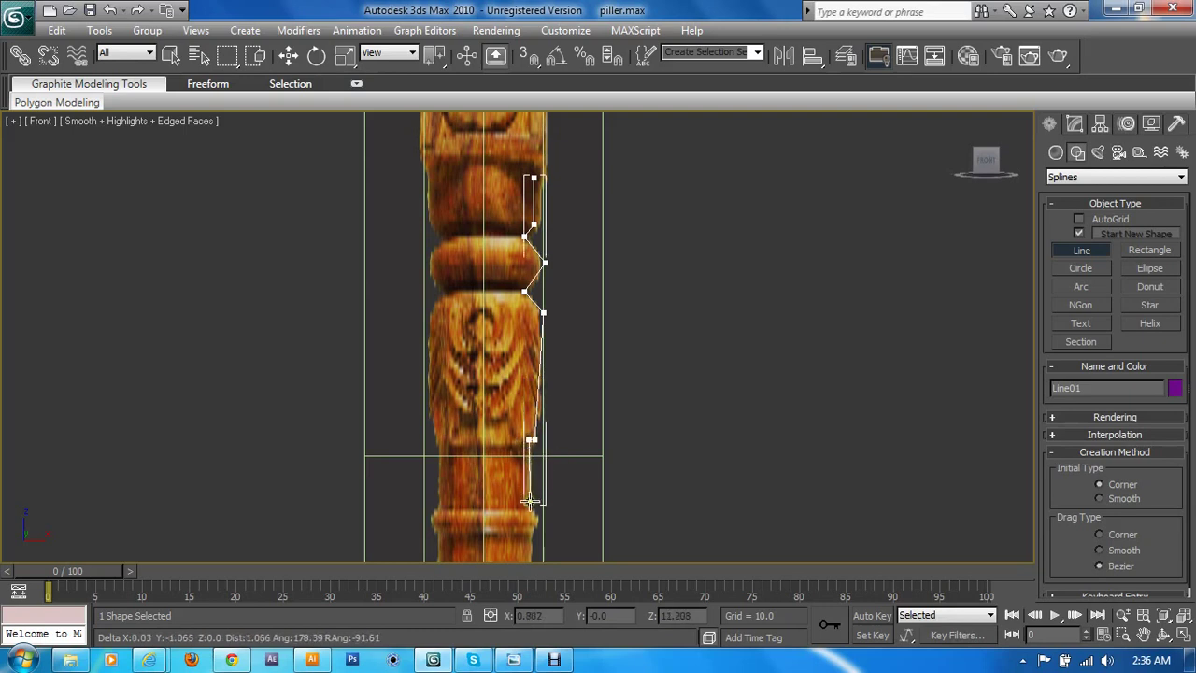
{"action": "left_click", "coordinate": [529, 507]}
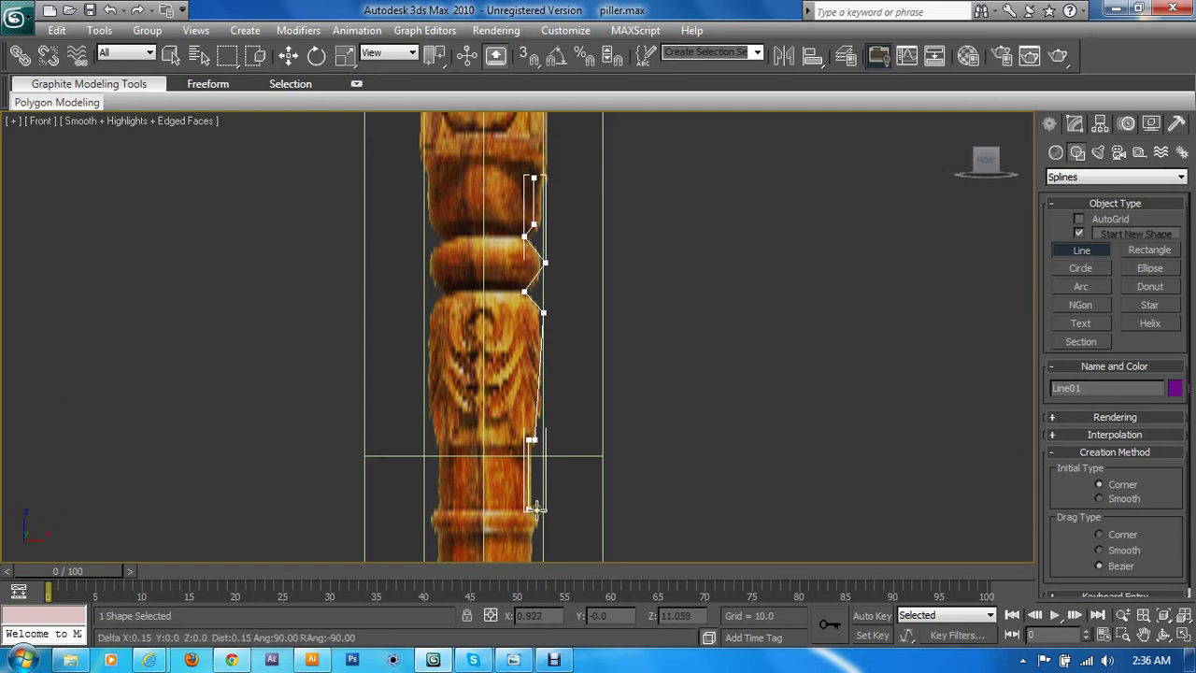
{"action": "left_click", "coordinate": [534, 509]}
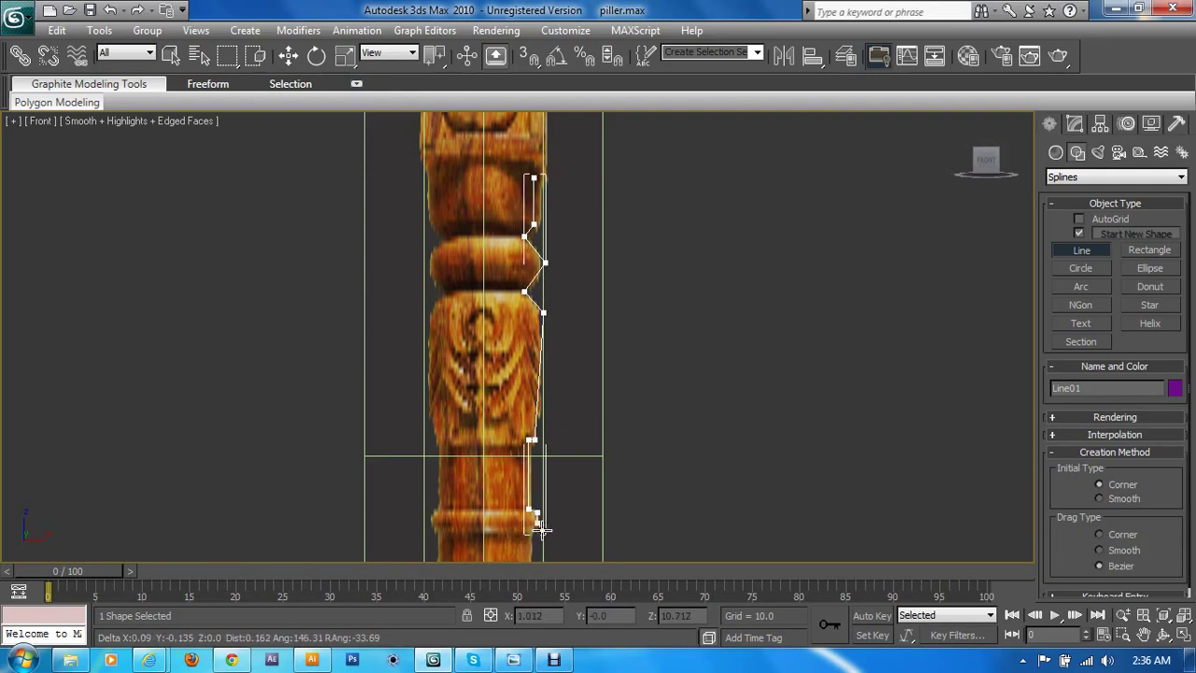
{"action": "left_click", "coordinate": [543, 527]}
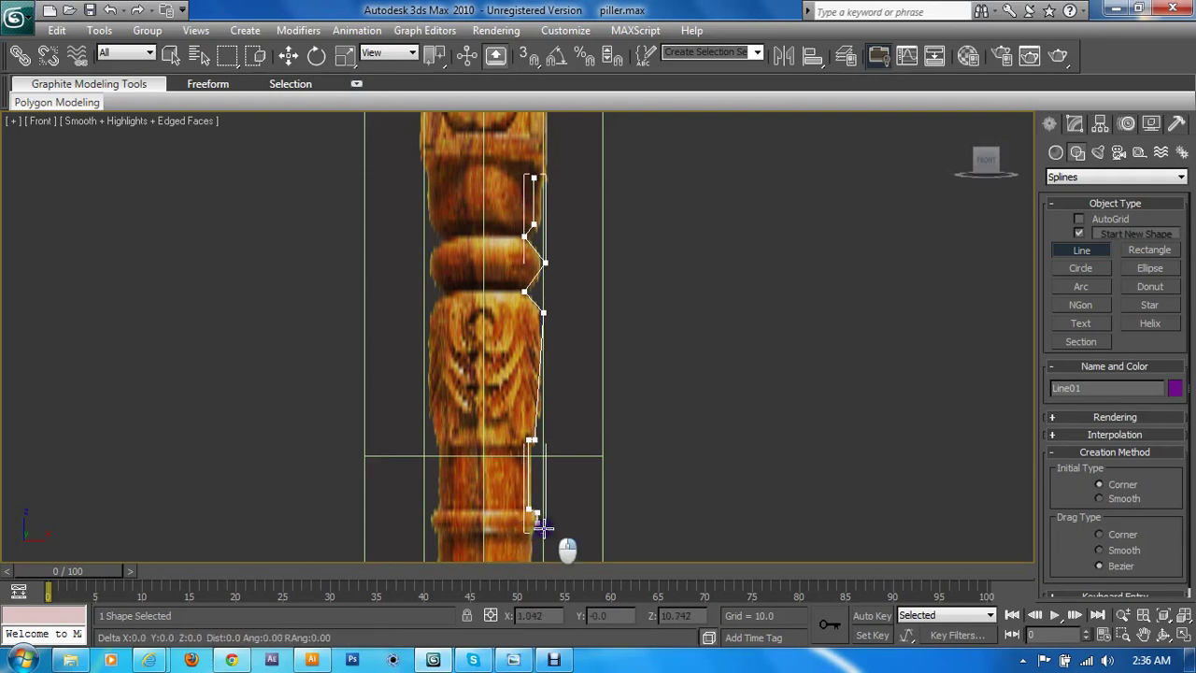
{"action": "right_click", "coordinate": [571, 521]}
{"action": "key", "text": "1"}
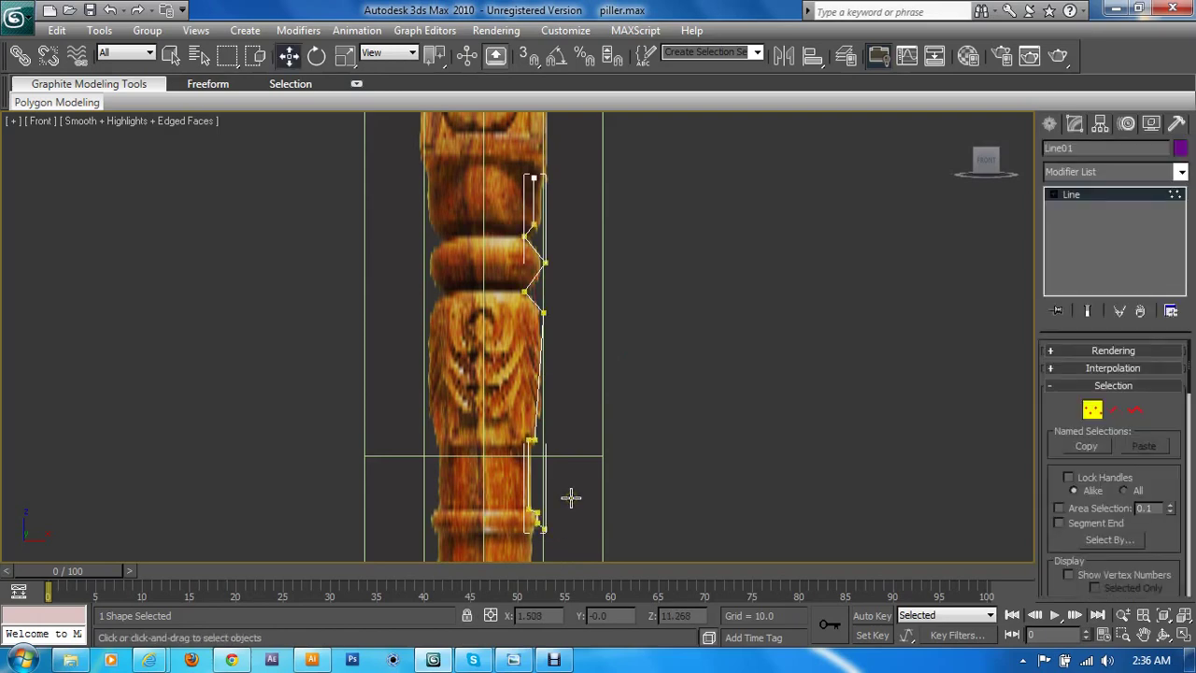
- At Vertex level, shift the top segment's vertices onto the pillar edge and nudge the ring's inner corner up
{"action": "left_click", "coordinate": [1048, 122]}
{"action": "left_click", "coordinate": [1074, 123]}
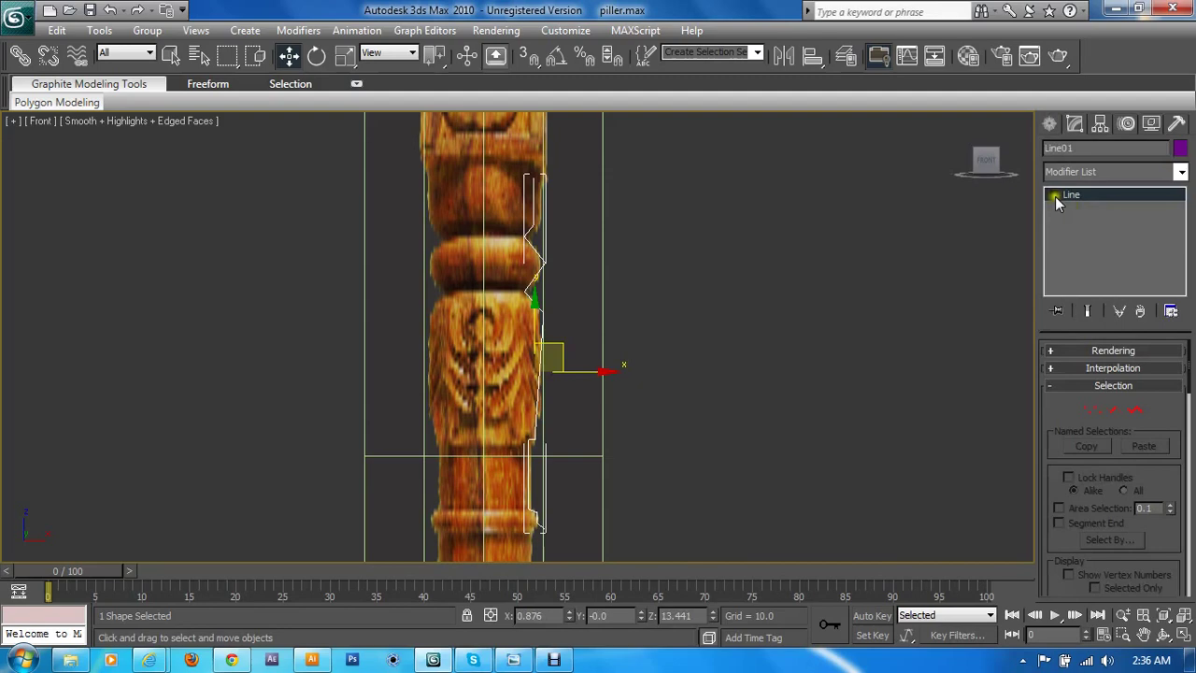
{"action": "left_click", "coordinate": [1082, 210]}
{"action": "mouse_move", "coordinate": [524, 345]}
{"action": "middle_mouse_down"}
{"action": "mouse_move", "coordinate": [538, 202]}
{"action": "mouse_move", "coordinate": [531, 454]}
{"action": "mouse_move", "coordinate": [534, 351]}
{"action": "middle_mouse_up"}
{"action": "scroll", "coordinate": [584, 368], "scroll_direction": "up", "scroll_amount": 5}
{"action": "scroll", "coordinate": [542, 280], "scroll_direction": "up", "scroll_amount": 2}
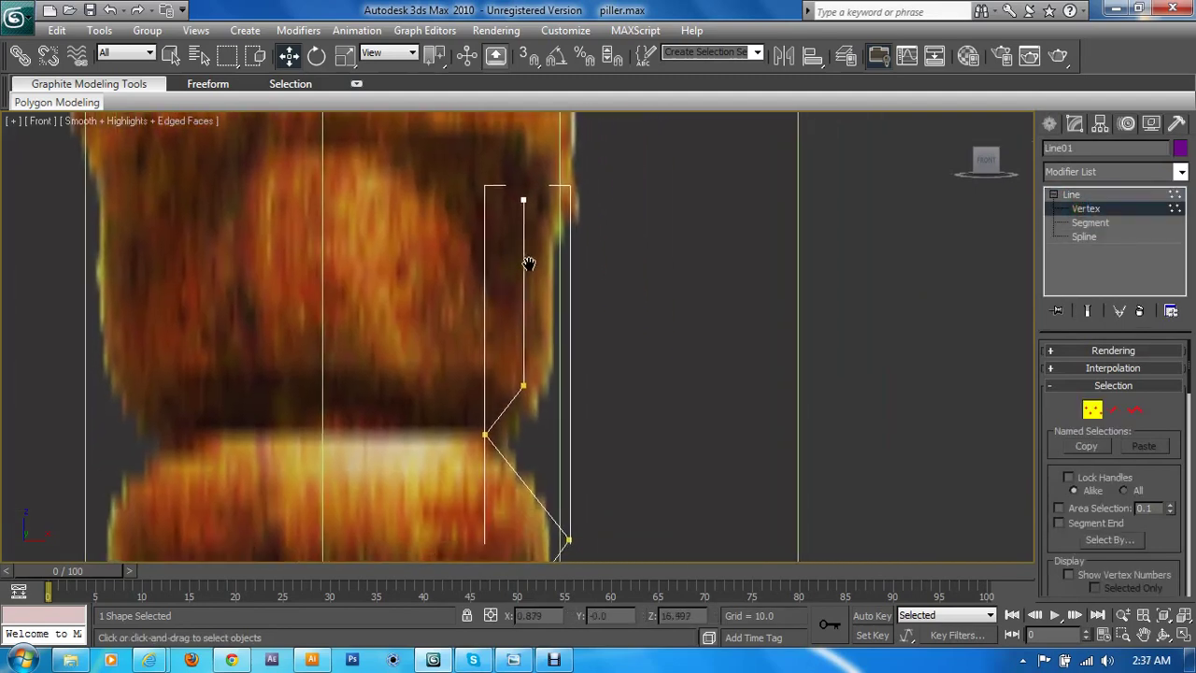
{"action": "left_click_drag", "start_coordinate": [502, 168], "coordinate": [614, 408]}
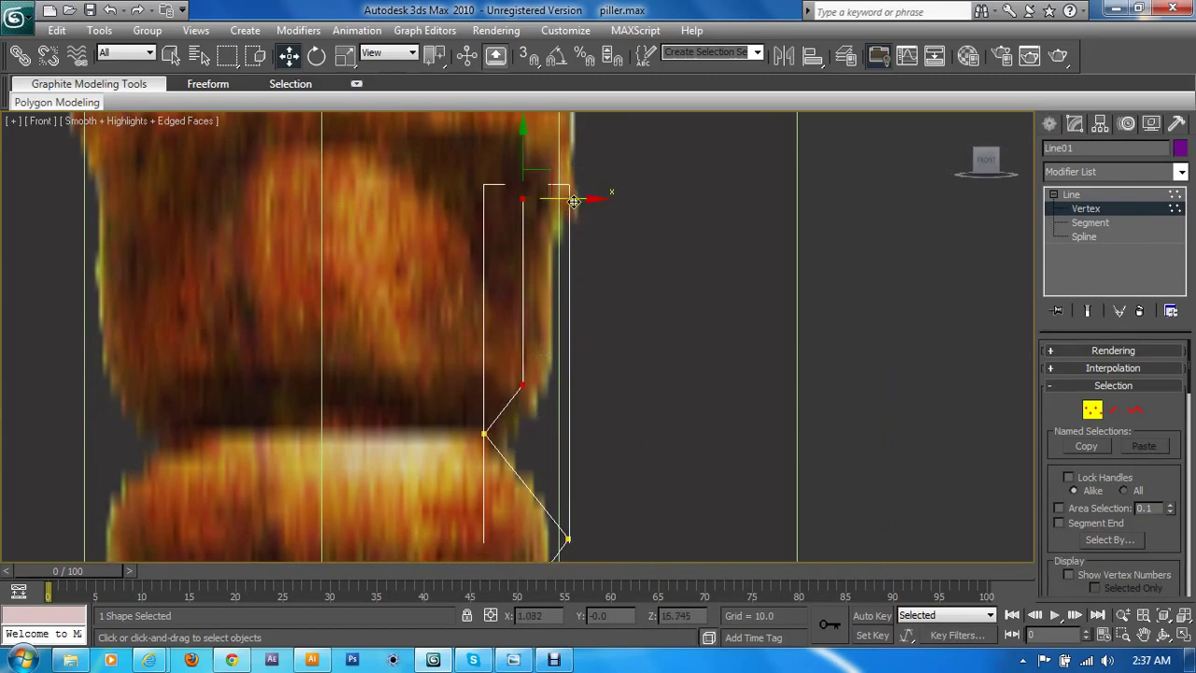
{"action": "left_click_drag", "start_coordinate": [575, 199], "coordinate": [583, 199]}
{"action": "middle_click_drag", "start_coordinate": [547, 333], "coordinate": [531, 225]}
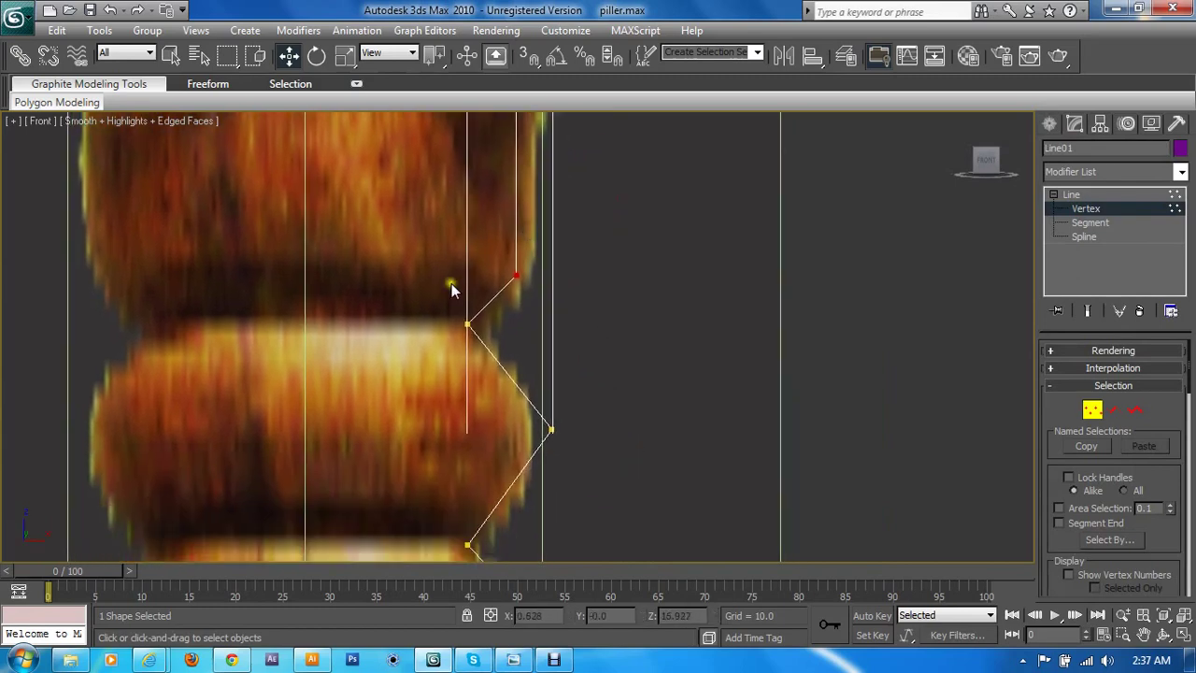
{"action": "left_click", "coordinate": [467, 324]}
{"action": "left_click_drag", "start_coordinate": [473, 273], "coordinate": [473, 271]}
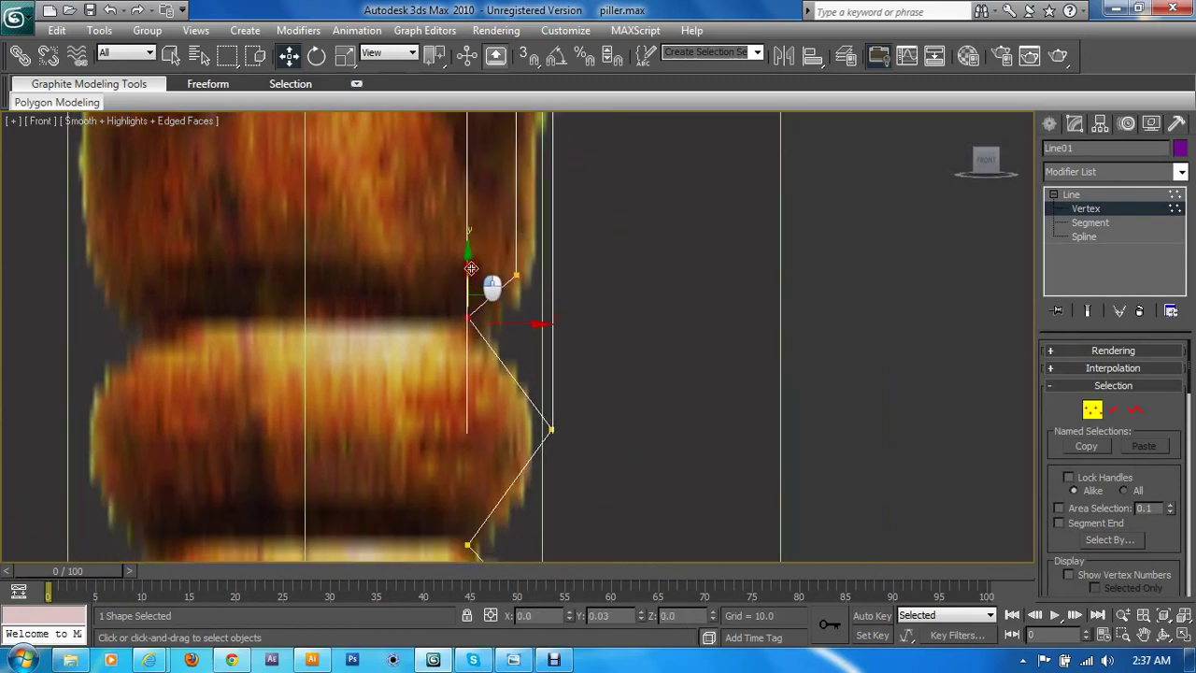
- Move the vertical segment's vertices right and raise the top vertex to the ring's edge
{"action": "scroll", "coordinate": [554, 403], "scroll_direction": "down", "scroll_amount": 1}
{"action": "scroll", "coordinate": [553, 404], "scroll_direction": "down", "scroll_amount": 1}
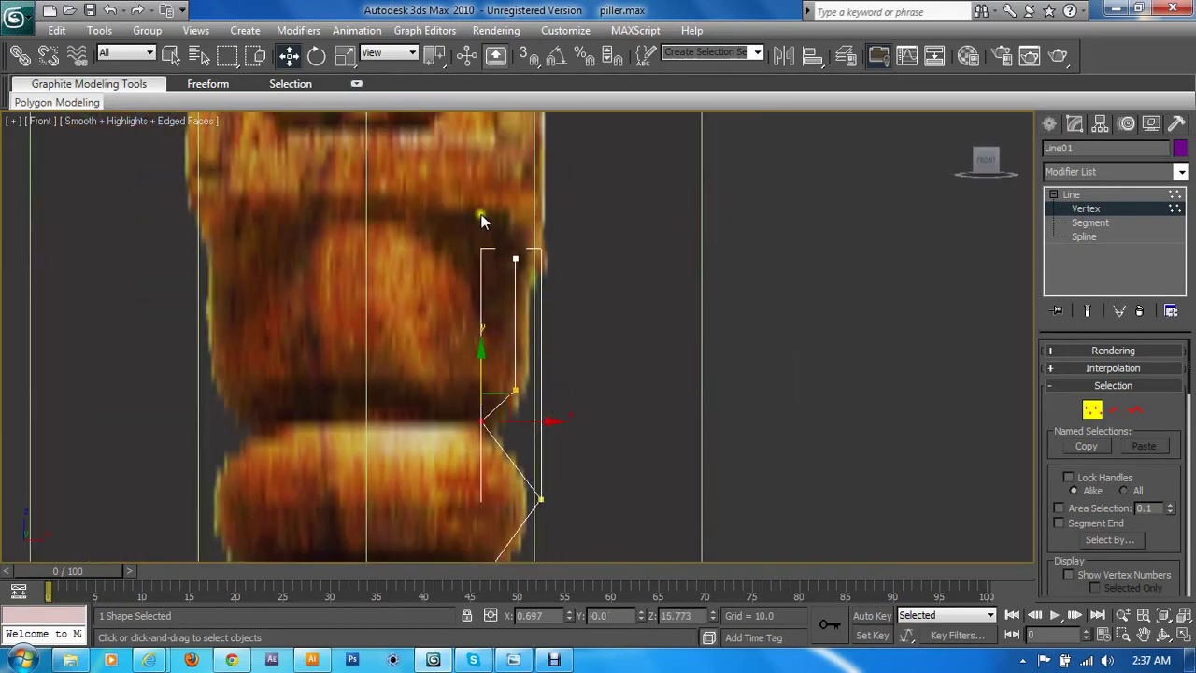
{"action": "left_click_drag", "start_coordinate": [481, 219], "coordinate": [602, 403]}
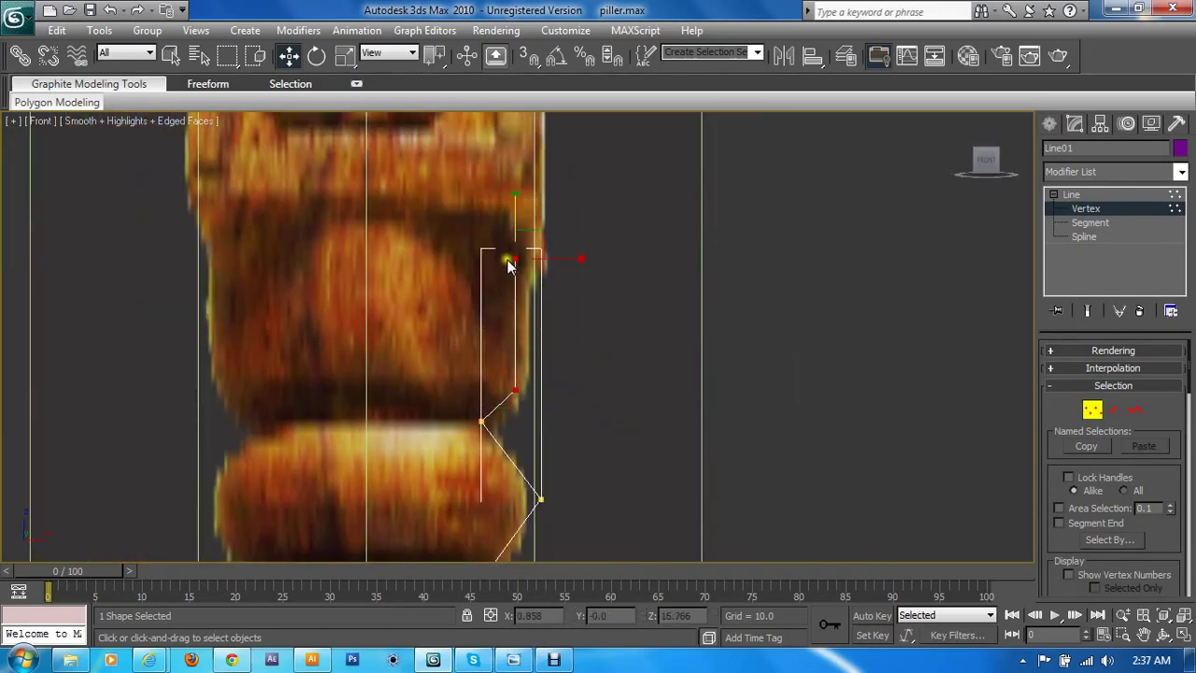
{"action": "left_click_drag", "start_coordinate": [570, 258], "coordinate": [579, 261]}
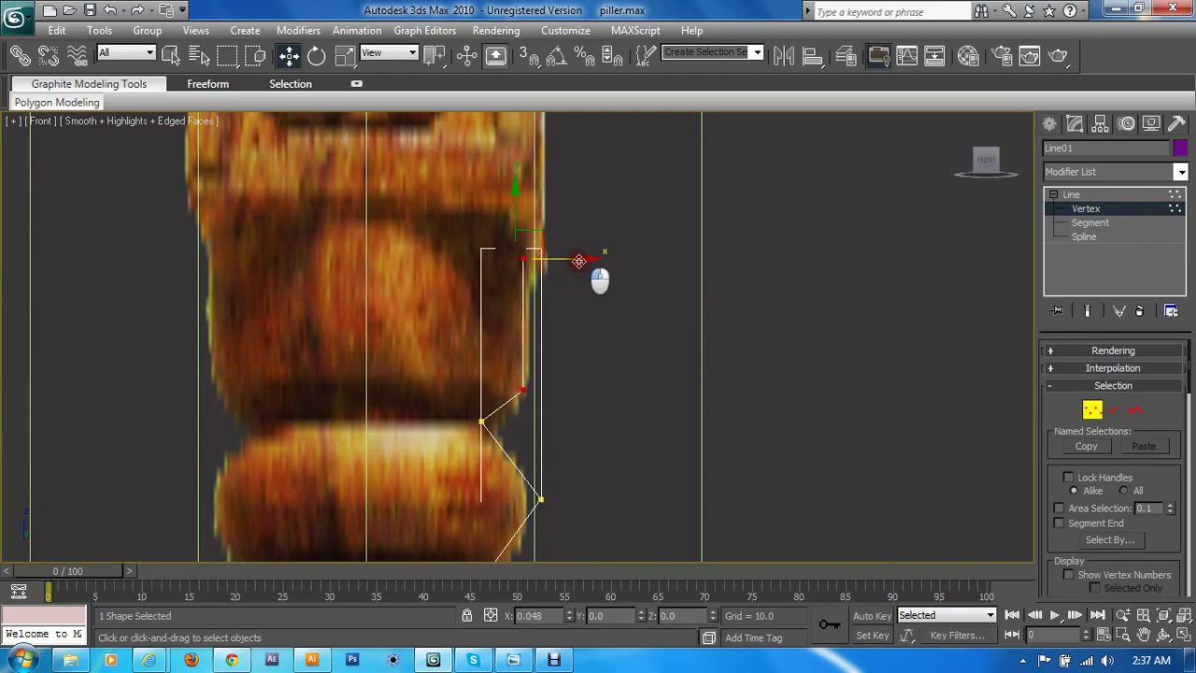
{"action": "left_click", "coordinate": [579, 331]}
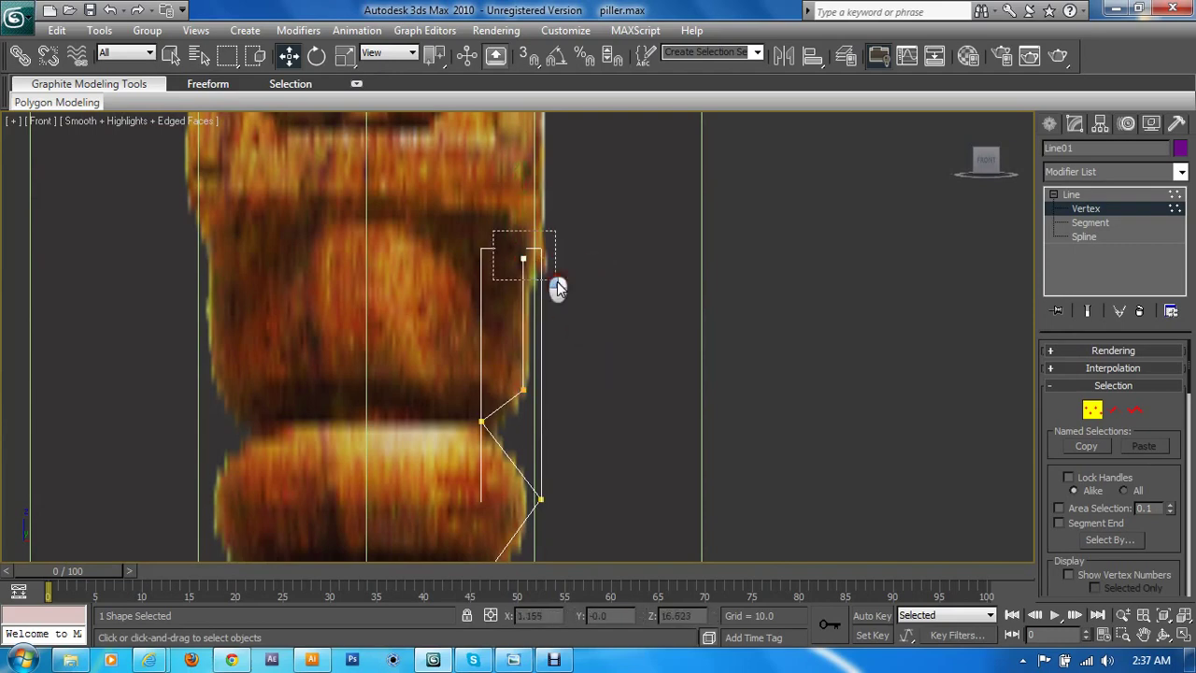
{"action": "left_click_drag", "start_coordinate": [557, 287], "coordinate": [557, 285]}
{"action": "left_click_drag", "start_coordinate": [524, 245], "coordinate": [517, 172]}
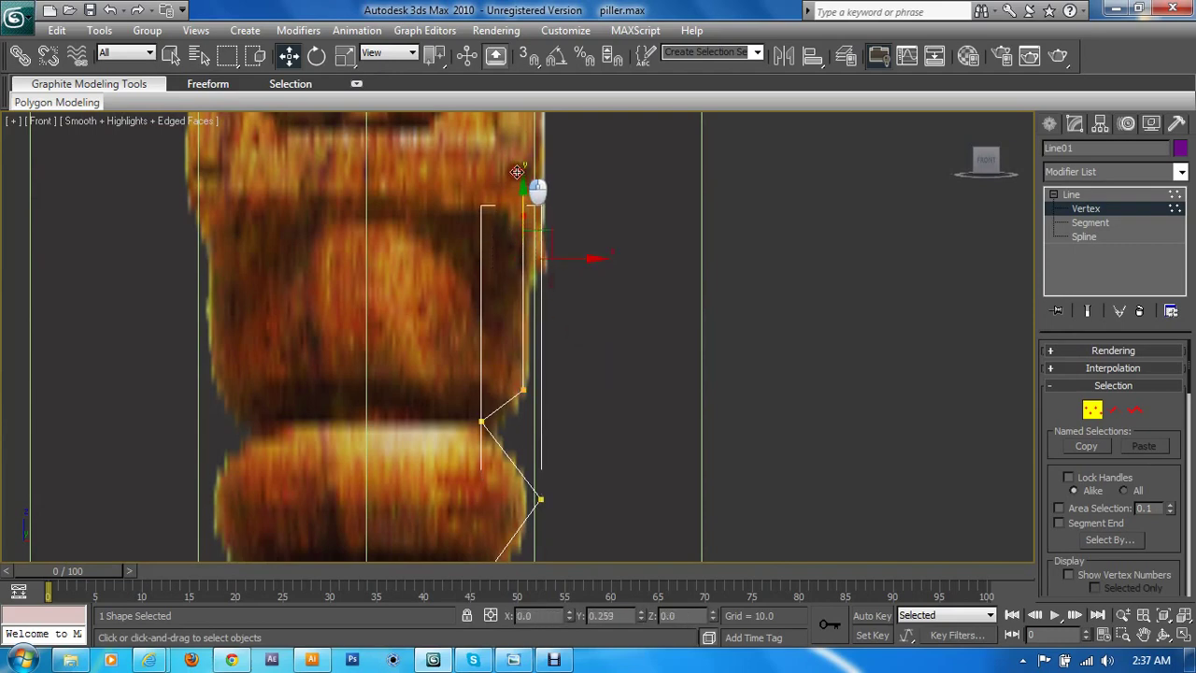
- Push the ring's outermost vertex out to the silhouette and nudge it slightly down
{"action": "middle_click_drag", "start_coordinate": [648, 473], "coordinate": [603, 373]}
{"action": "scroll", "coordinate": [551, 329], "scroll_direction": "up", "scroll_amount": 3}
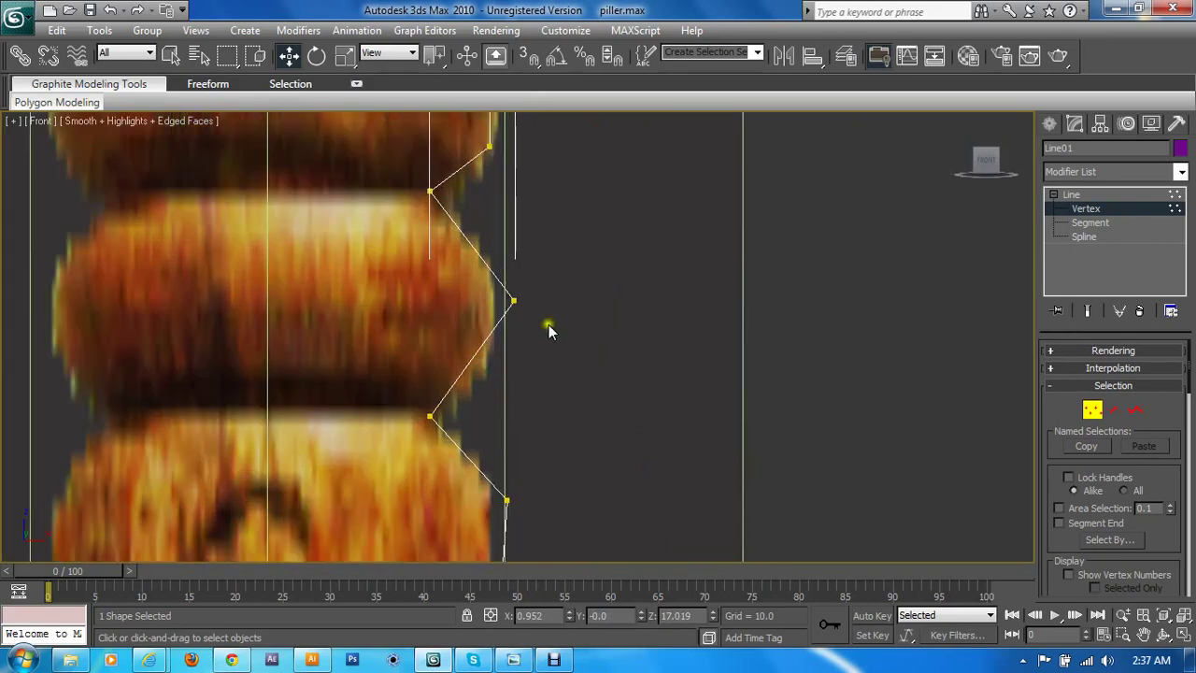
{"action": "left_click_drag", "start_coordinate": [487, 266], "coordinate": [489, 271]}
{"action": "mouse_move", "coordinate": [448, 435]}
{"action": "left_mouse_down"}
{"action": "mouse_move", "coordinate": [379, 393]}
{"action": "mouse_move", "coordinate": [432, 362]}
{"action": "left_mouse_up"}
{"action": "left_click", "coordinate": [513, 300]}
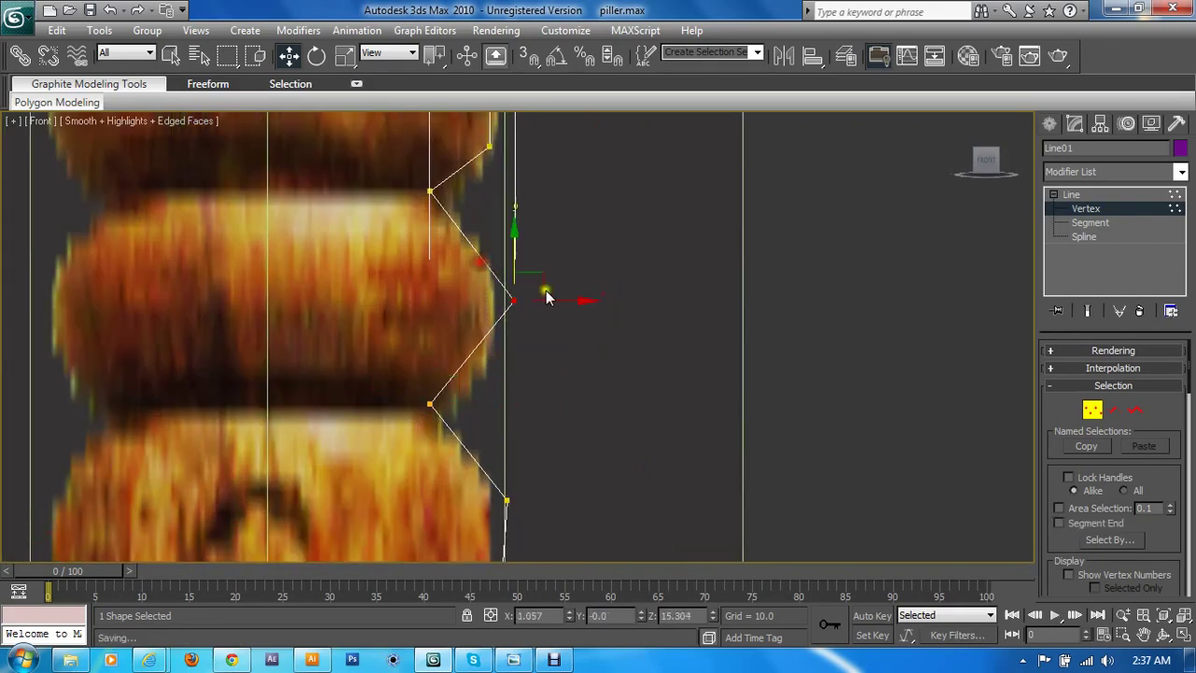
{"action": "left_click_drag", "start_coordinate": [583, 302], "coordinate": [595, 302]}
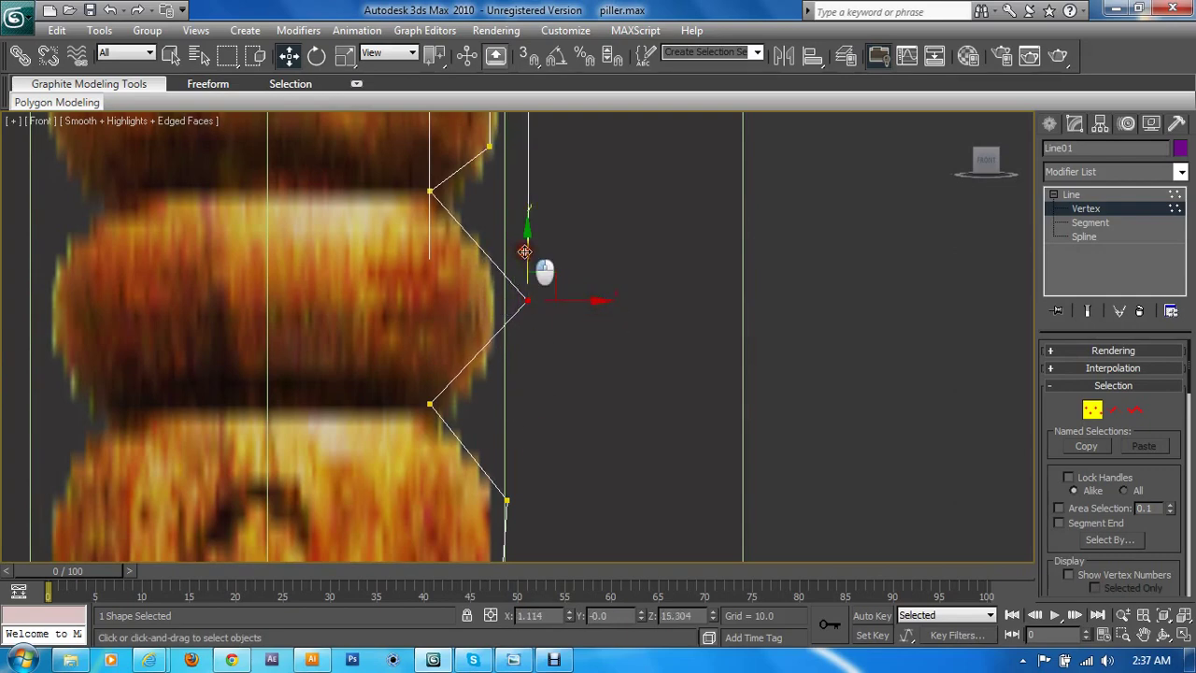
{"action": "left_click_drag", "start_coordinate": [529, 251], "coordinate": [530, 255]}
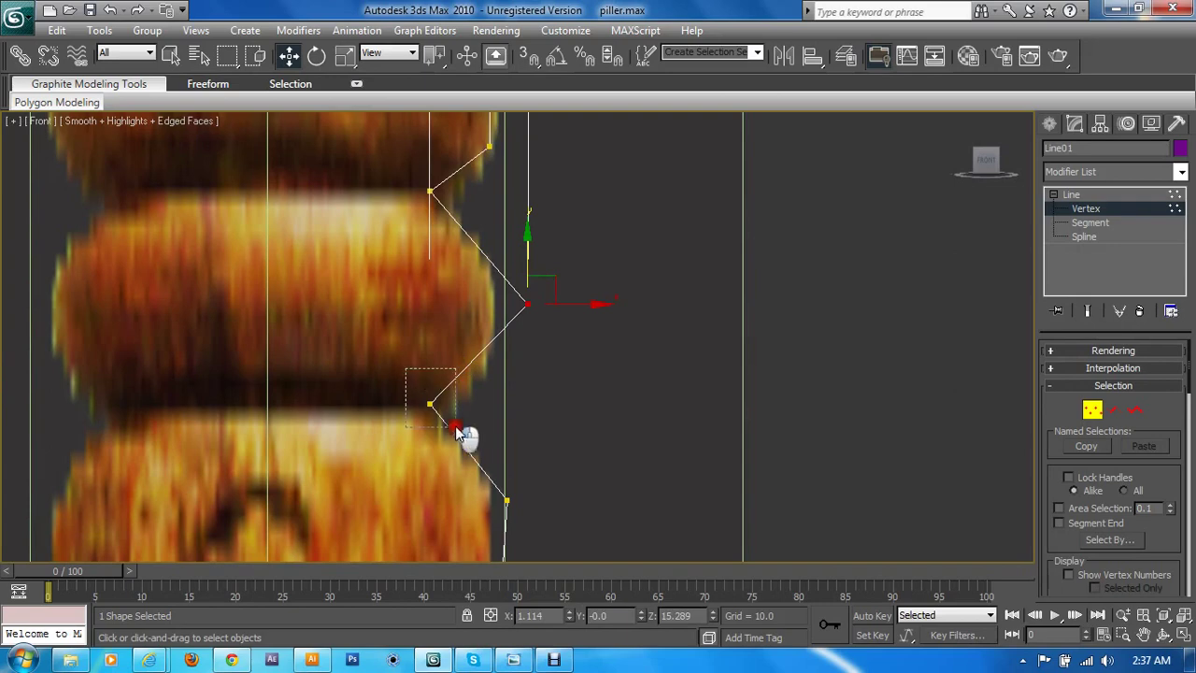
{"action": "left_click", "coordinate": [429, 404]}
- Adjust the vertices further down the profile into the stepped base shape
{"action": "middle_click_drag", "start_coordinate": [460, 427], "coordinate": [422, 241]}
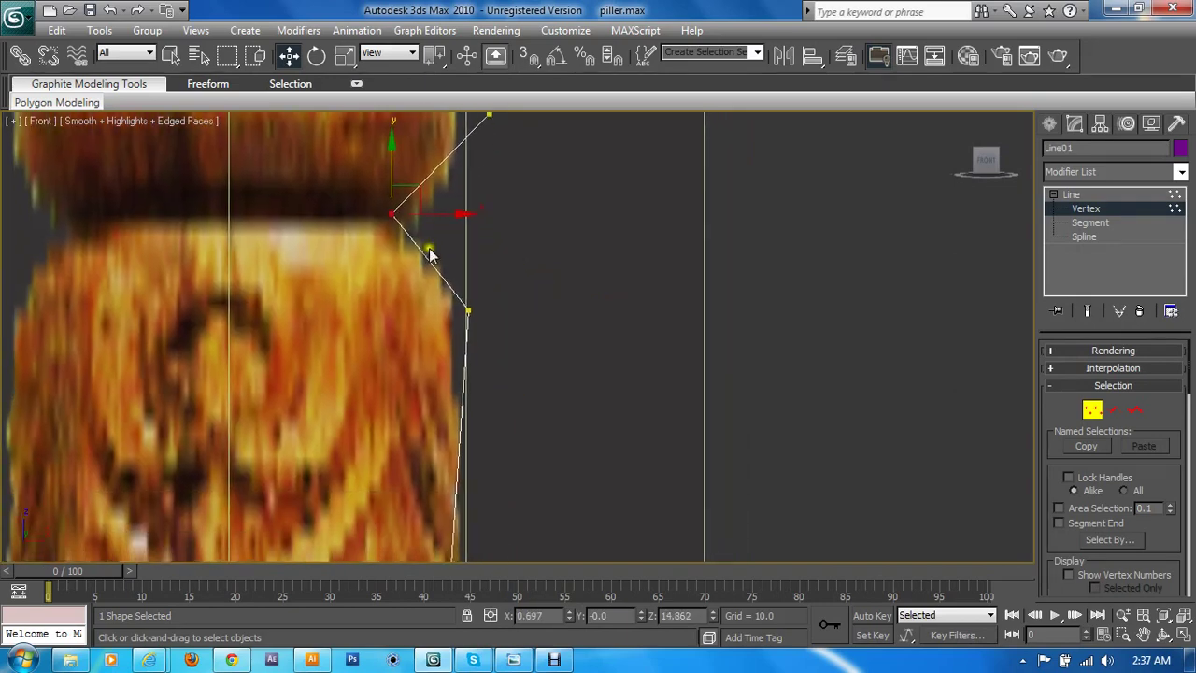
{"action": "mouse_move", "coordinate": [528, 359]}
{"action": "left_mouse_down"}
{"action": "mouse_move", "coordinate": [411, 275]}
{"action": "mouse_move", "coordinate": [469, 277]}
{"action": "left_mouse_up"}
{"action": "middle_click_drag", "start_coordinate": [463, 471], "coordinate": [473, 307]}
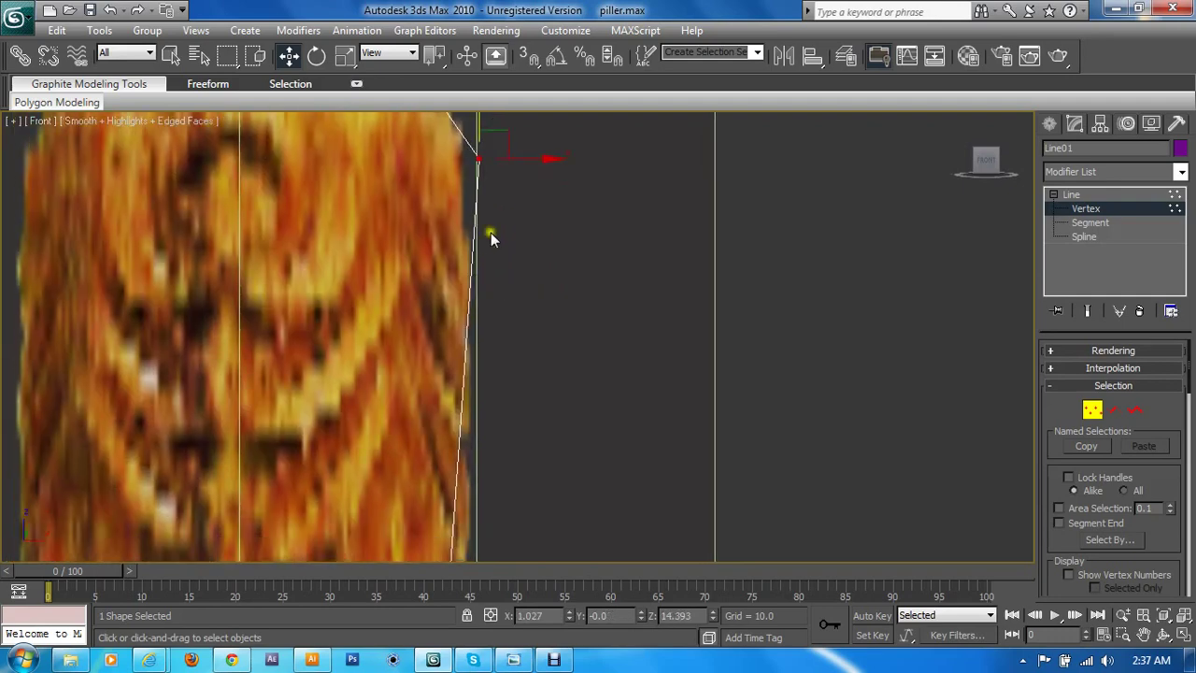
{"action": "left_click_drag", "start_coordinate": [527, 160], "coordinate": [525, 167]}
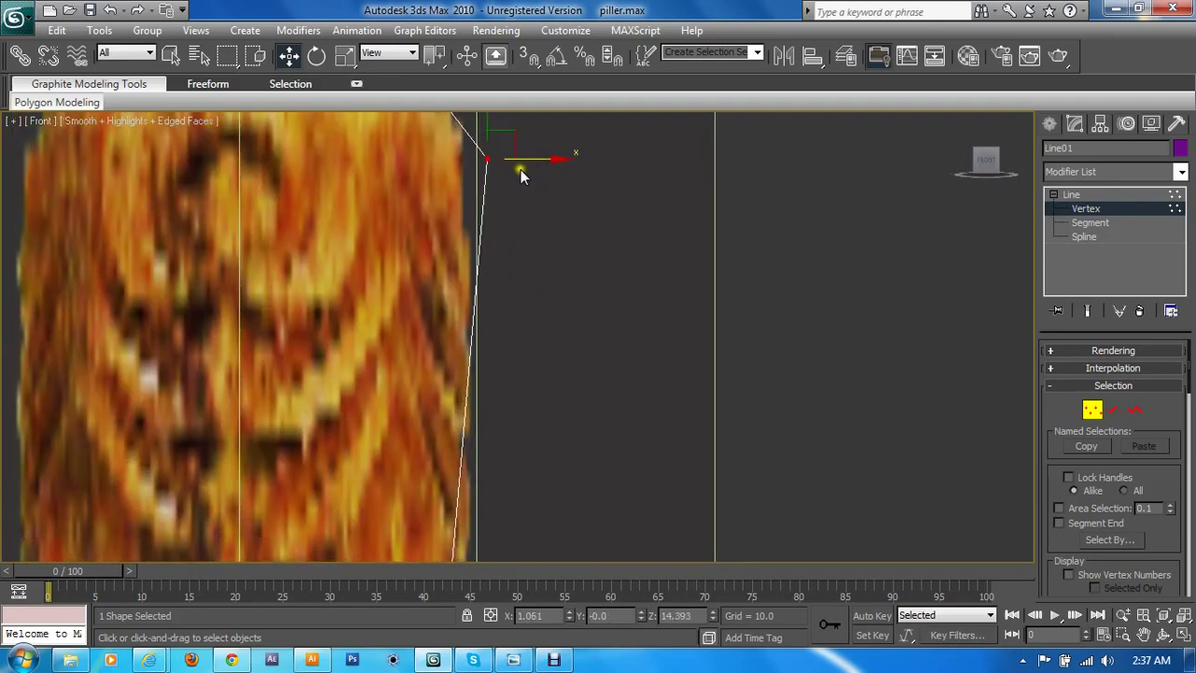
{"action": "mouse_move", "coordinate": [535, 164]}
{"action": "middle_mouse_down"}
{"action": "mouse_move", "coordinate": [506, 155]}
{"action": "mouse_move", "coordinate": [483, 373]}
{"action": "middle_mouse_up"}
{"action": "left_click", "coordinate": [441, 386]}
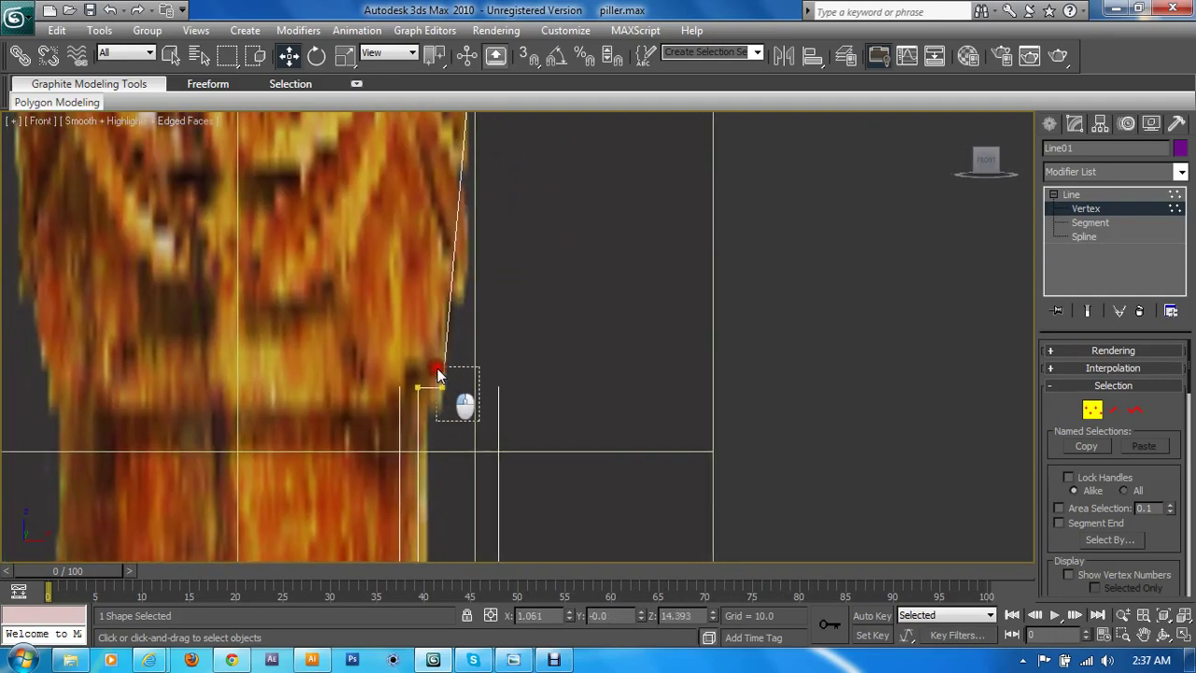
{"action": "left_click", "coordinate": [481, 381]}
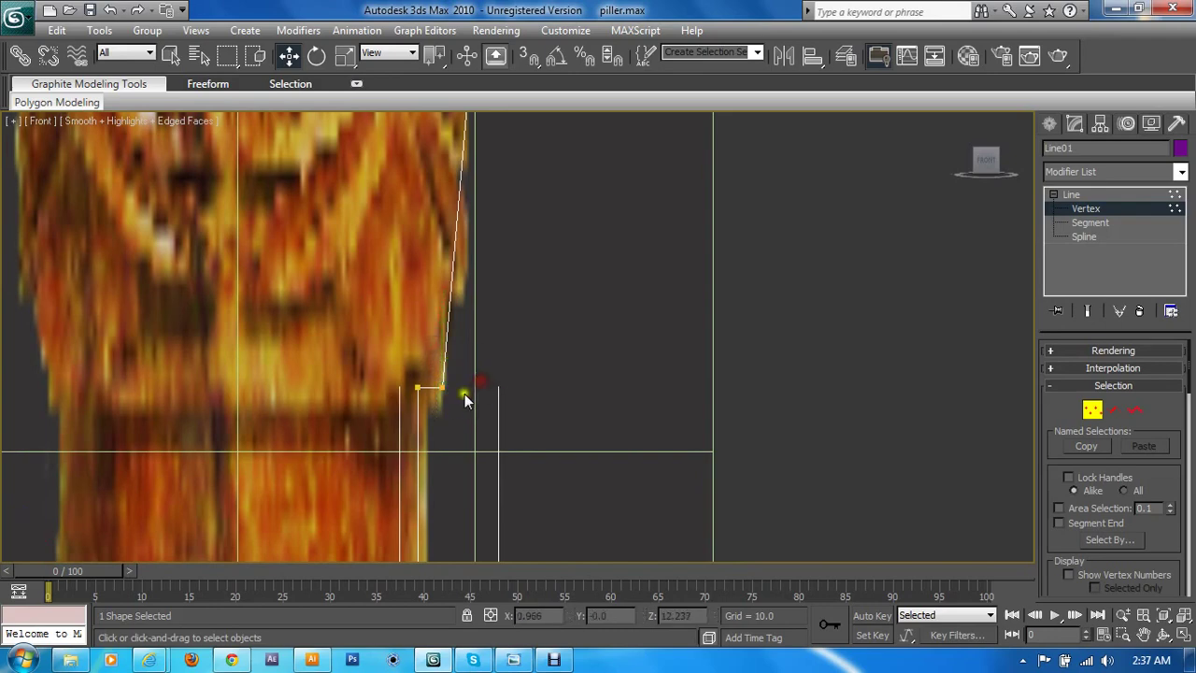
{"action": "mouse_move", "coordinate": [425, 412]}
{"action": "left_mouse_down"}
{"action": "mouse_move", "coordinate": [433, 359]}
{"action": "mouse_move", "coordinate": [470, 368]}
{"action": "left_mouse_up"}
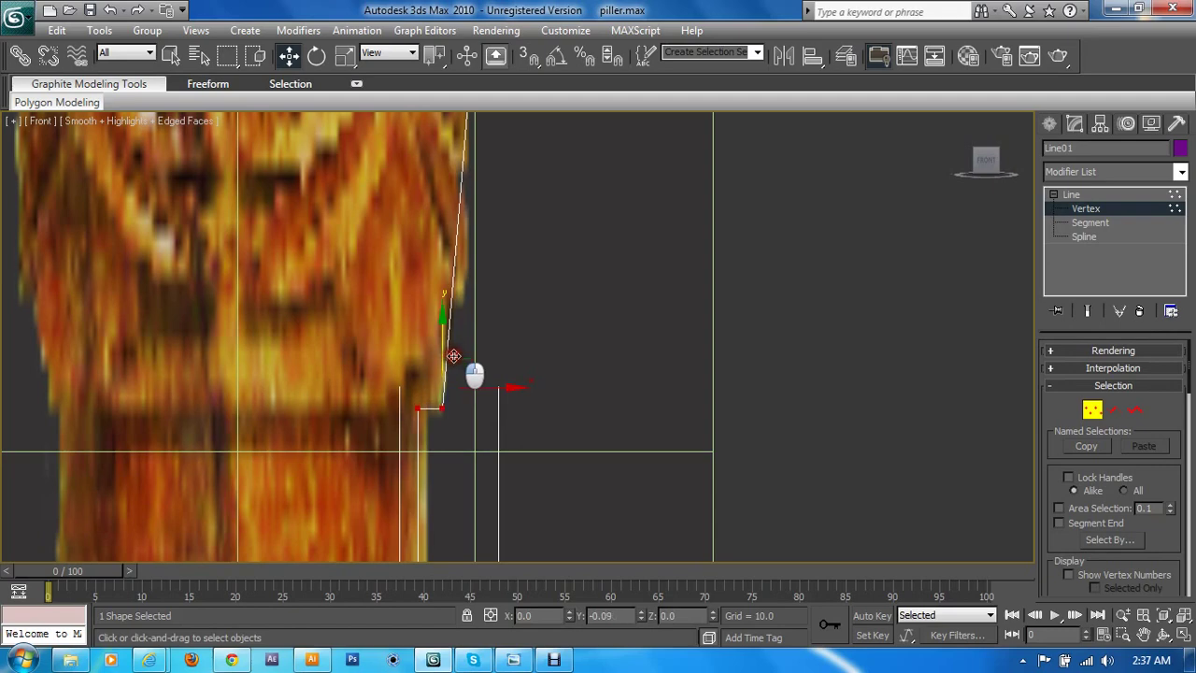
{"action": "scroll", "coordinate": [470, 368], "scroll_direction": "down", "scroll_amount": 3}
{"action": "middle_click_drag", "start_coordinate": [440, 400], "coordinate": [415, 304]}
- Move the collar vertices inward and raise the lower ones to match the reference
{"action": "scroll", "coordinate": [430, 327], "scroll_direction": "up", "scroll_amount": 3}
{"action": "scroll", "coordinate": [476, 387], "scroll_direction": "up", "scroll_amount": 1}
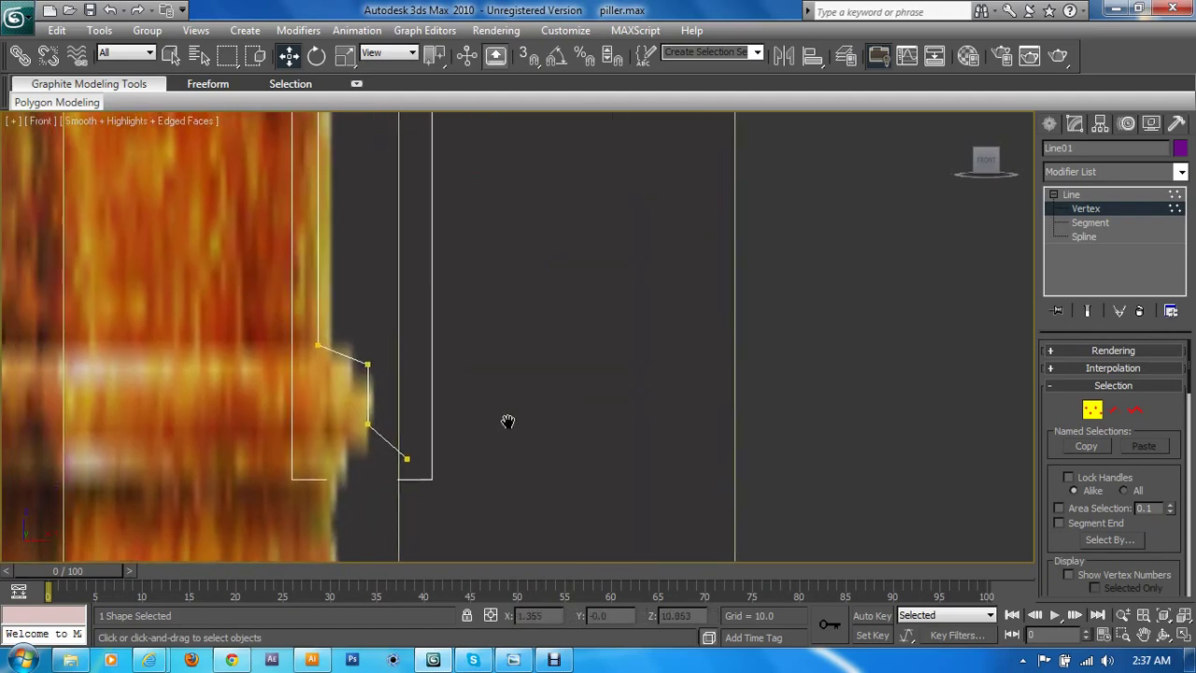
{"action": "scroll", "coordinate": [486, 425], "scroll_direction": "up", "scroll_amount": 1}
{"action": "left_click", "coordinate": [326, 369]}
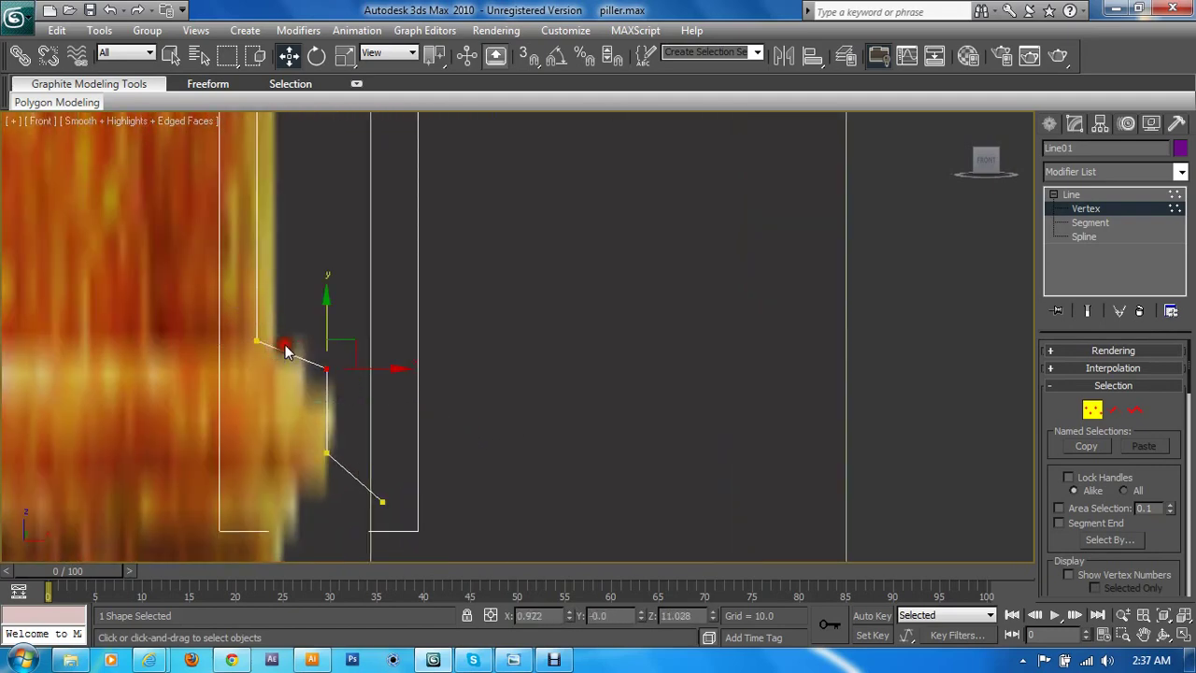
{"action": "left_click", "coordinate": [346, 460], "text": "ctrl"}
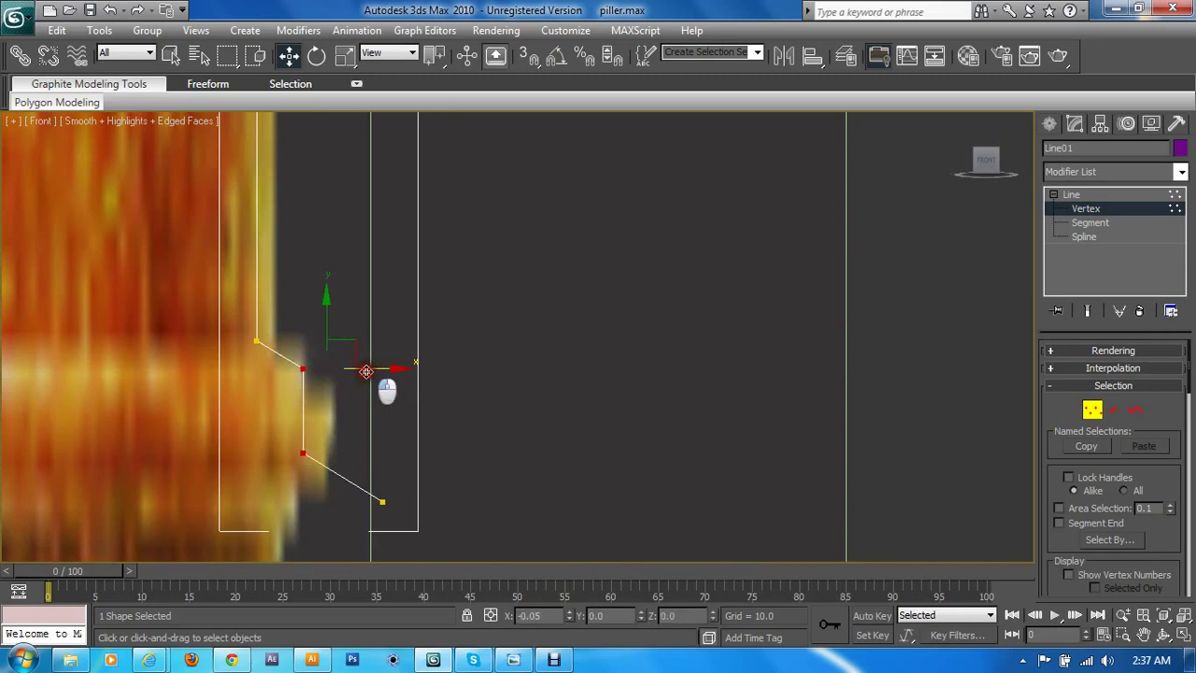
{"action": "left_click_drag", "start_coordinate": [326, 369], "coordinate": [302, 369]}
{"action": "left_click_drag", "start_coordinate": [299, 422], "coordinate": [433, 515]}
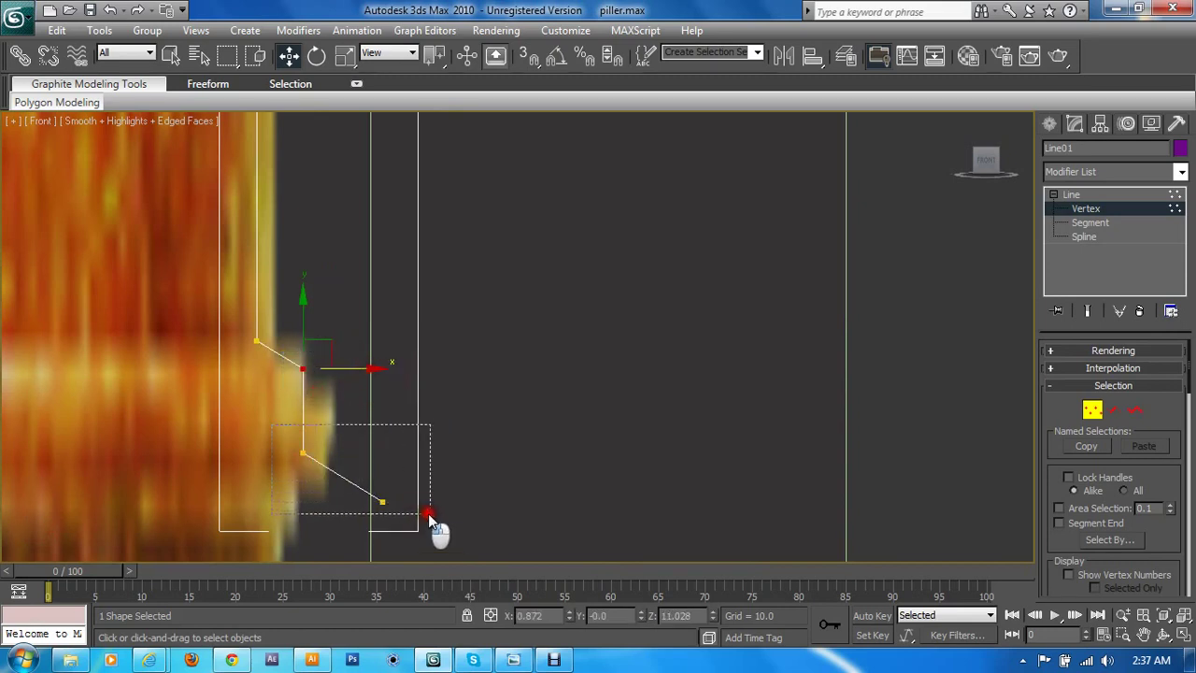
{"action": "left_click_drag", "start_coordinate": [318, 399], "coordinate": [320, 343]}
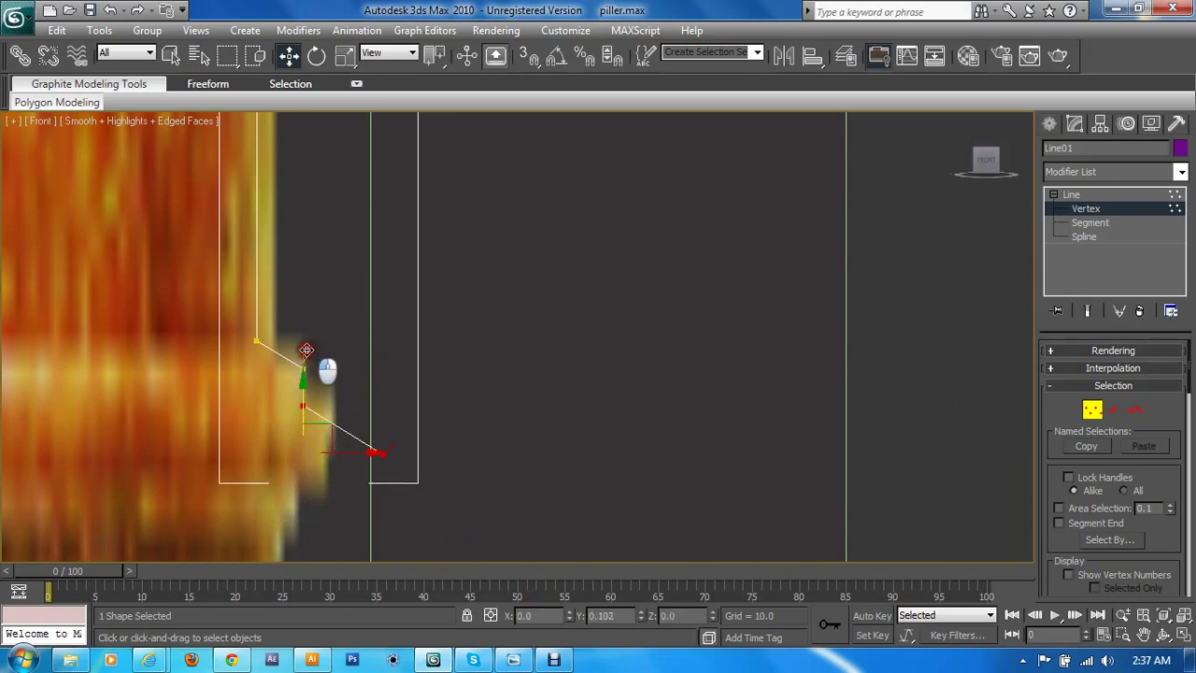
{"action": "left_click_drag", "start_coordinate": [411, 485], "coordinate": [320, 414]}
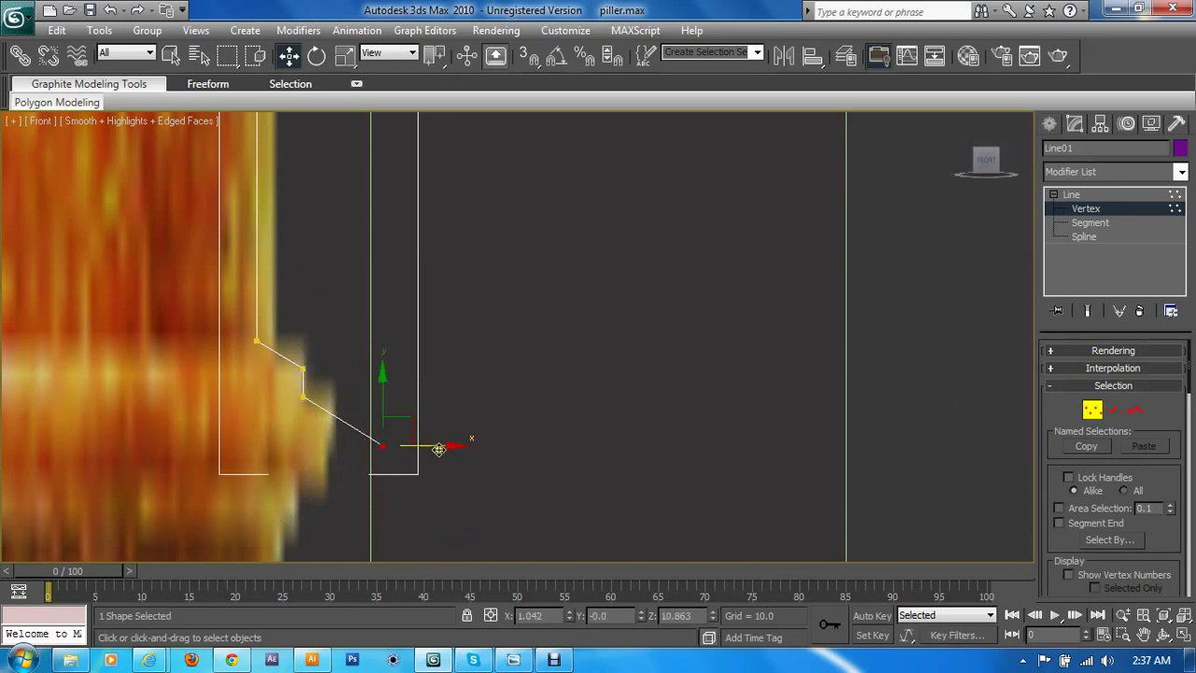
{"action": "mouse_move", "coordinate": [440, 446]}
{"action": "left_mouse_down"}
{"action": "mouse_move", "coordinate": [400, 437]}
{"action": "mouse_move", "coordinate": [340, 387]}
{"action": "left_mouse_up"}
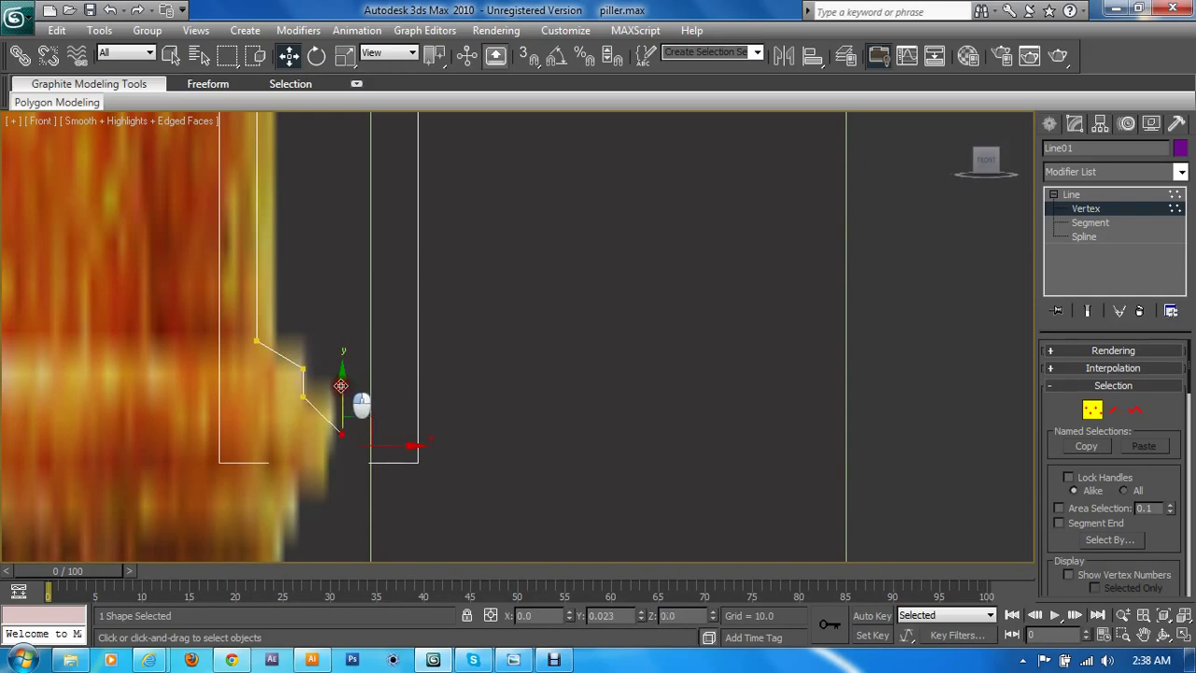
- Select the upper ring's sharp inner corner vertex, ready for rounding
{"action": "scroll", "coordinate": [341, 386], "scroll_direction": "down", "scroll_amount": 3}
{"action": "scroll", "coordinate": [363, 356], "scroll_direction": "up", "scroll_amount": 3}
{"action": "mouse_move", "coordinate": [371, 457]}
{"action": "middle_mouse_down"}
{"action": "mouse_move", "coordinate": [455, 552]}
{"action": "mouse_move", "coordinate": [575, 434]}
{"action": "middle_mouse_up"}
{"action": "scroll", "coordinate": [1070, 430], "scroll_direction": "down", "scroll_amount": 3}
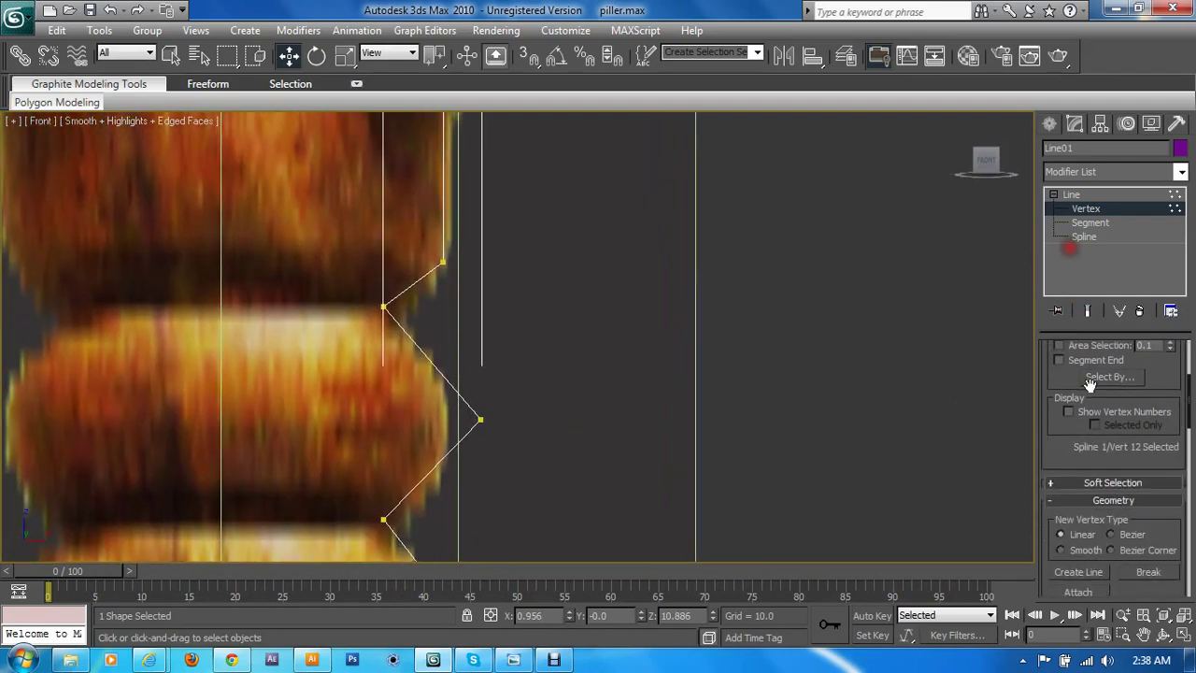
{"action": "scroll", "coordinate": [1100, 499], "scroll_direction": "down", "scroll_amount": 2}
{"action": "scroll", "coordinate": [1088, 499], "scroll_direction": "down", "scroll_amount": 2}
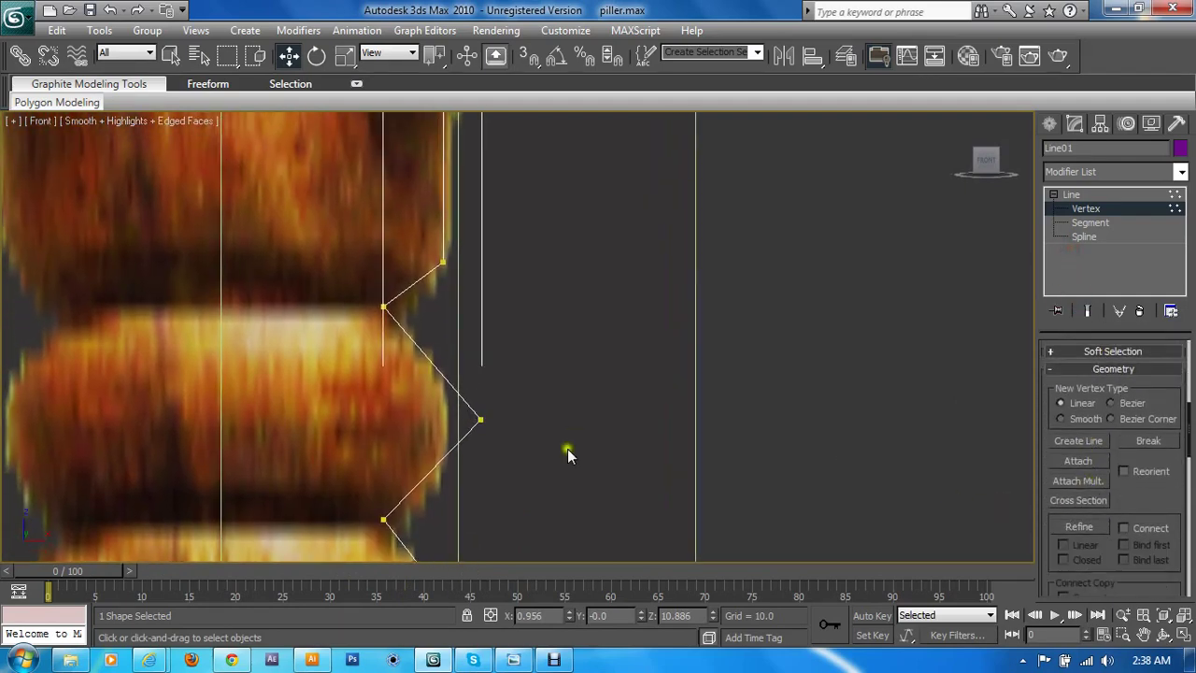
{"action": "left_click", "coordinate": [383, 306]}
{"action": "scroll", "coordinate": [1123, 505], "scroll_direction": "down", "scroll_amount": 5}
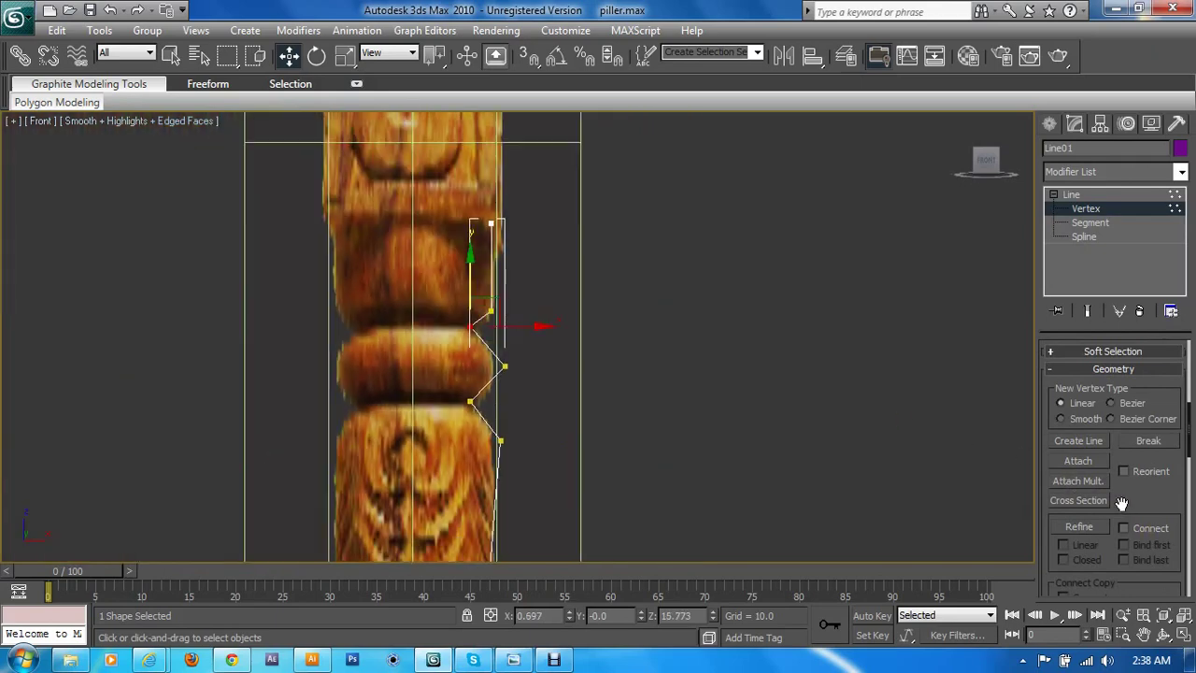
{"action": "scroll", "coordinate": [1044, 502], "scroll_direction": "up", "scroll_amount": 2}
{"action": "scroll", "coordinate": [747, 438], "scroll_direction": "up", "scroll_amount": 2}
{"action": "scroll", "coordinate": [684, 416], "scroll_direction": "up", "scroll_amount": 2}
{"action": "scroll", "coordinate": [684, 416], "scroll_direction": "down", "scroll_amount": 1}
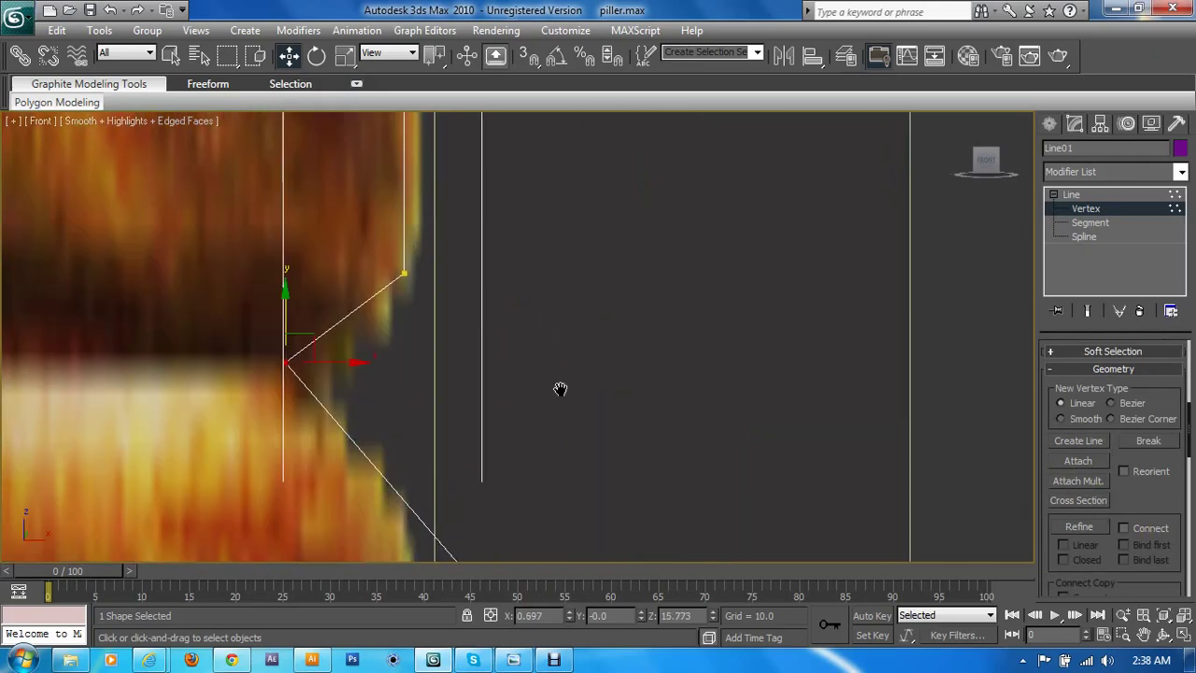
{"action": "scroll", "coordinate": [419, 337], "scroll_direction": "up", "scroll_amount": 1}
{"action": "left_click", "coordinate": [410, 327]}
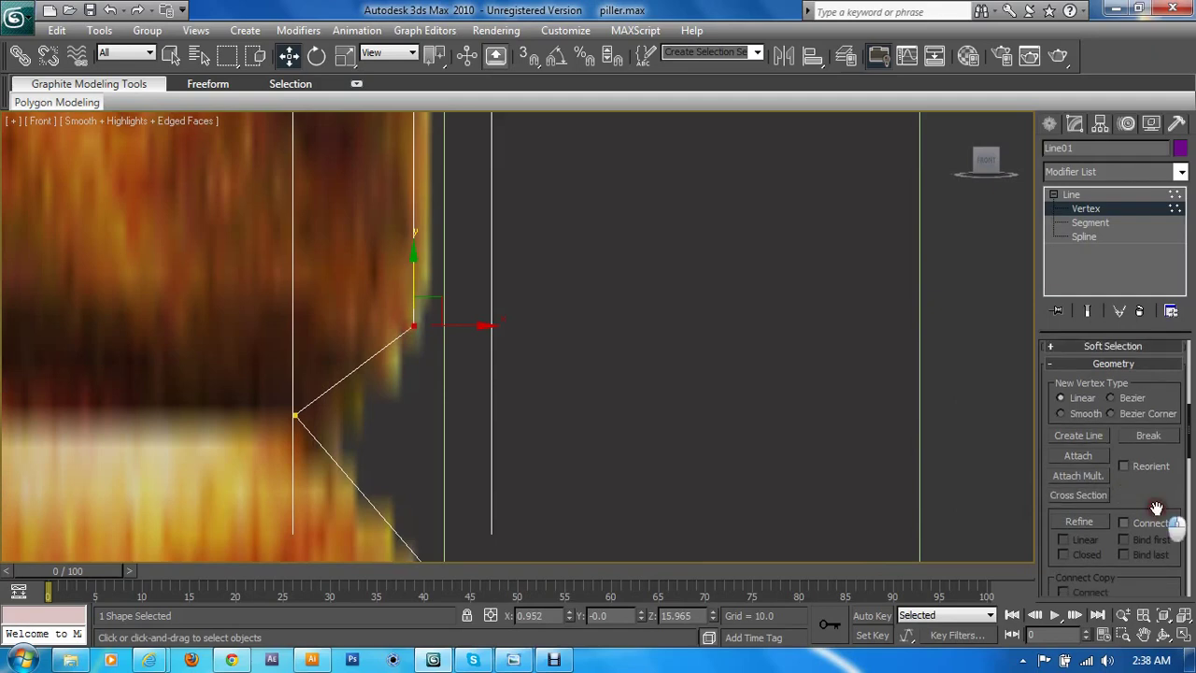
{"action": "scroll", "coordinate": [1098, 390], "scroll_direction": "down", "scroll_amount": 5}
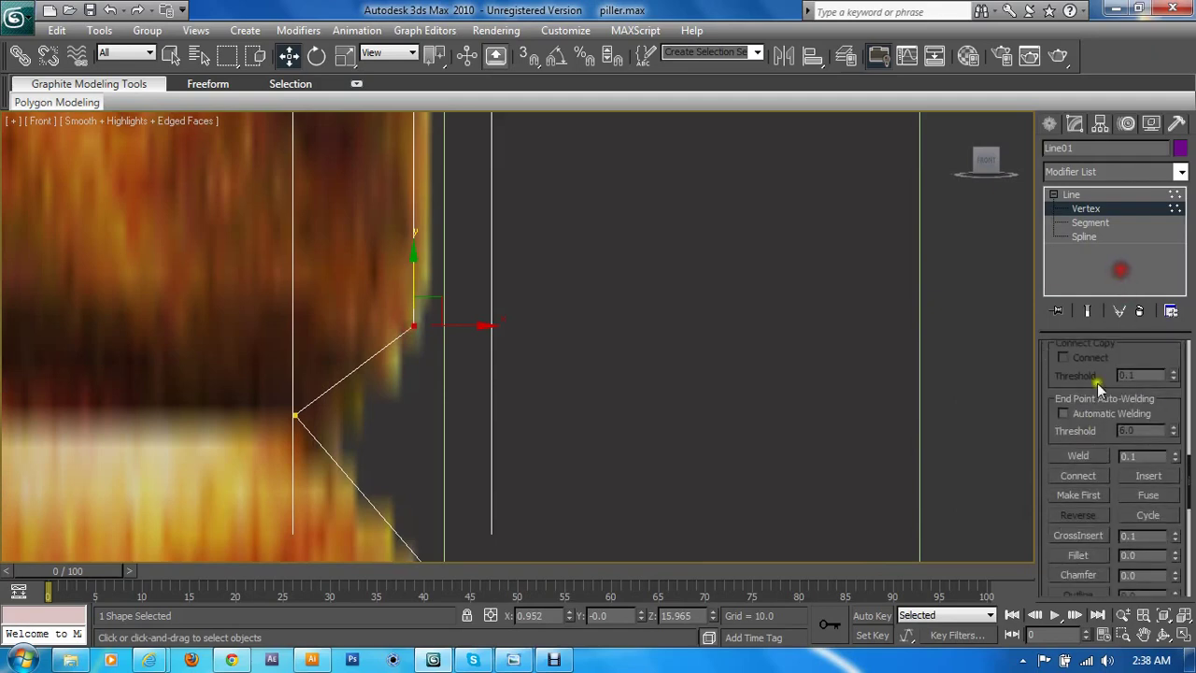
- Fillet the ring's inner corner, its outer point and the lower sharp corner
{"action": "left_click", "coordinate": [1077, 557]}
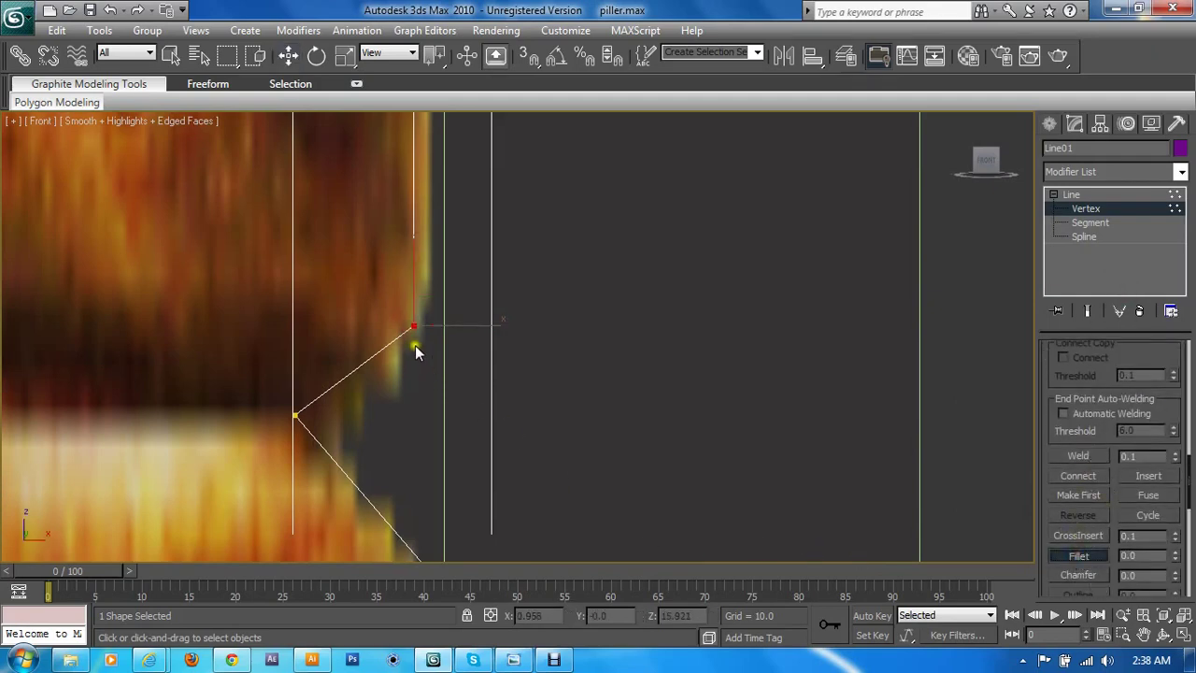
{"action": "left_click_drag", "start_coordinate": [417, 324], "coordinate": [439, 262]}
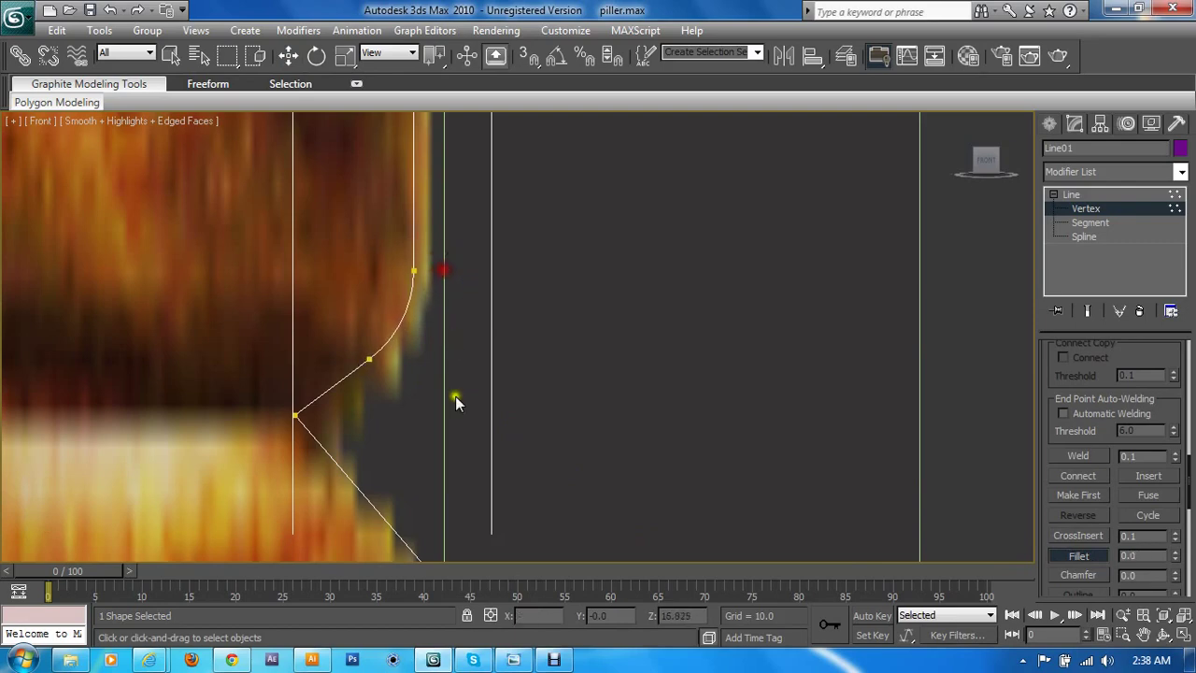
{"action": "middle_click_drag", "start_coordinate": [455, 398], "coordinate": [445, 265]}
{"action": "middle_click_drag", "start_coordinate": [495, 467], "coordinate": [577, 292]}
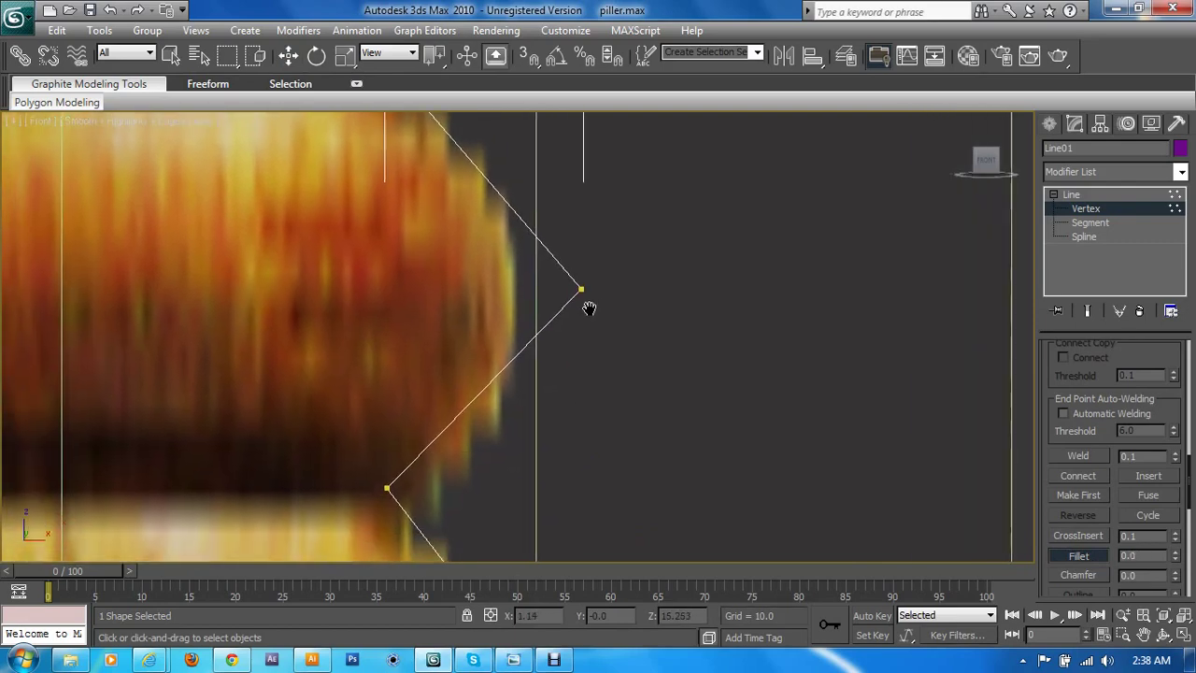
{"action": "left_click_drag", "start_coordinate": [577, 292], "coordinate": [558, 96]}
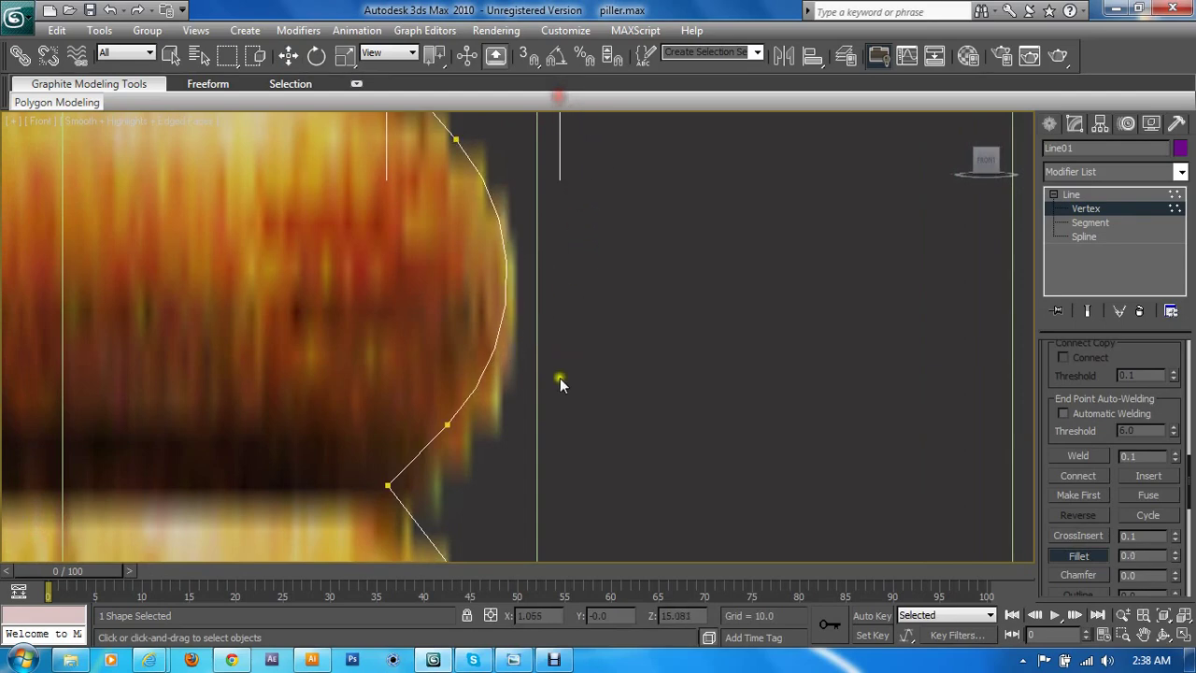
{"action": "middle_click_drag", "start_coordinate": [559, 377], "coordinate": [535, 230]}
{"action": "mouse_move", "coordinate": [533, 494]}
{"action": "middle_mouse_down"}
{"action": "mouse_move", "coordinate": [504, 449]}
{"action": "mouse_move", "coordinate": [504, 281]}
{"action": "middle_mouse_up"}
{"action": "mouse_move", "coordinate": [500, 264]}
{"action": "left_mouse_down"}
{"action": "mouse_move", "coordinate": [481, 87]}
{"action": "mouse_move", "coordinate": [490, 111]}
{"action": "left_mouse_up"}
- Apply small fillets to the lower step corner and the base corner, then exit Vertex level
{"action": "scroll", "coordinate": [521, 321], "scroll_direction": "down", "scroll_amount": 5}
{"action": "scroll", "coordinate": [555, 256], "scroll_direction": "up", "scroll_amount": 3}
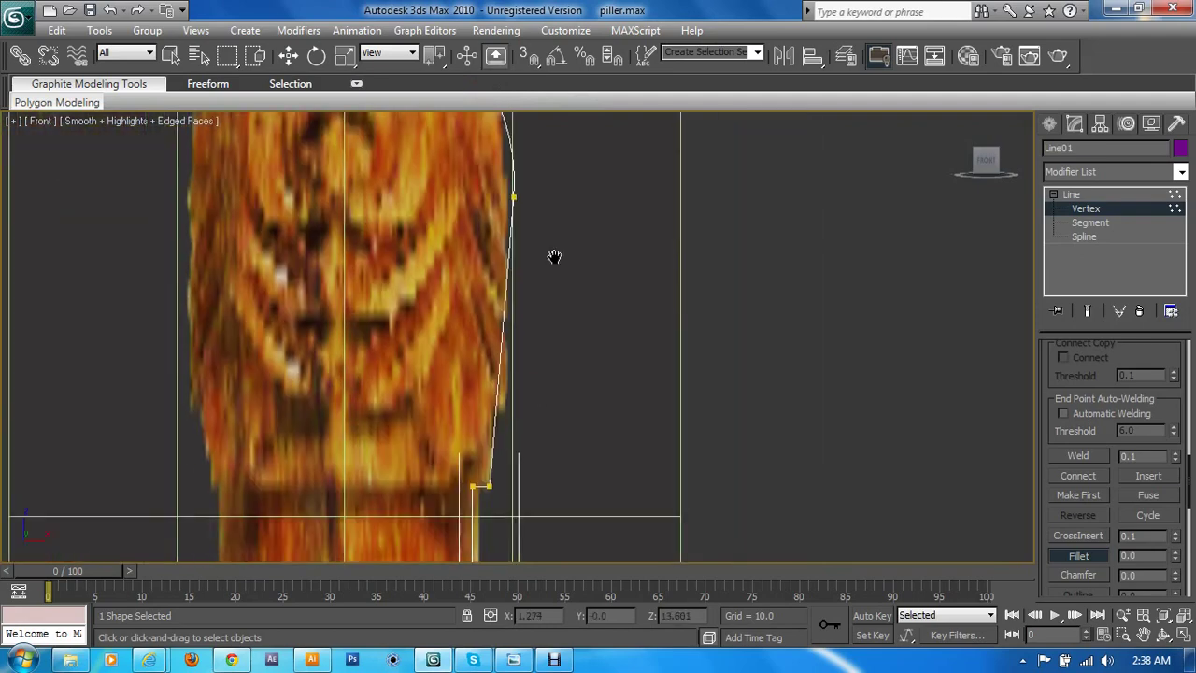
{"action": "scroll", "coordinate": [531, 346], "scroll_direction": "up", "scroll_amount": 2}
{"action": "scroll", "coordinate": [530, 345], "scroll_direction": "up", "scroll_amount": 2}
{"action": "middle_click_drag", "start_coordinate": [491, 419], "coordinate": [624, 378]}
{"action": "left_click_drag", "start_coordinate": [584, 319], "coordinate": [581, 306]}
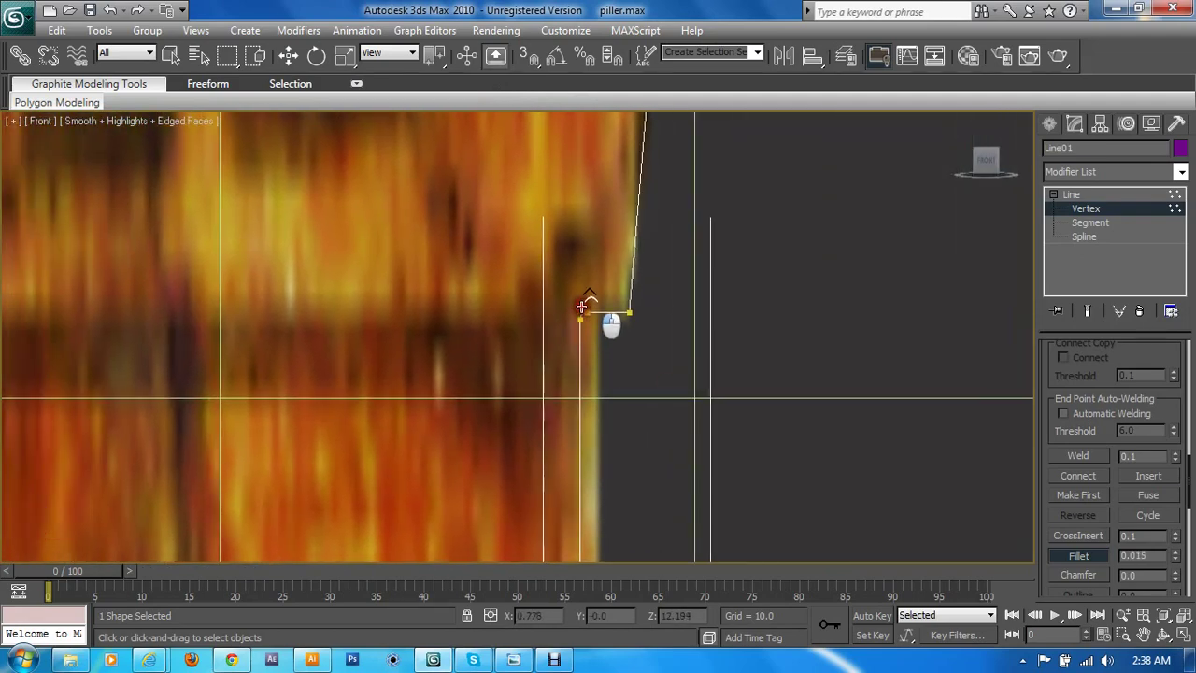
{"action": "middle_click_drag", "start_coordinate": [593, 435], "coordinate": [586, 342]}
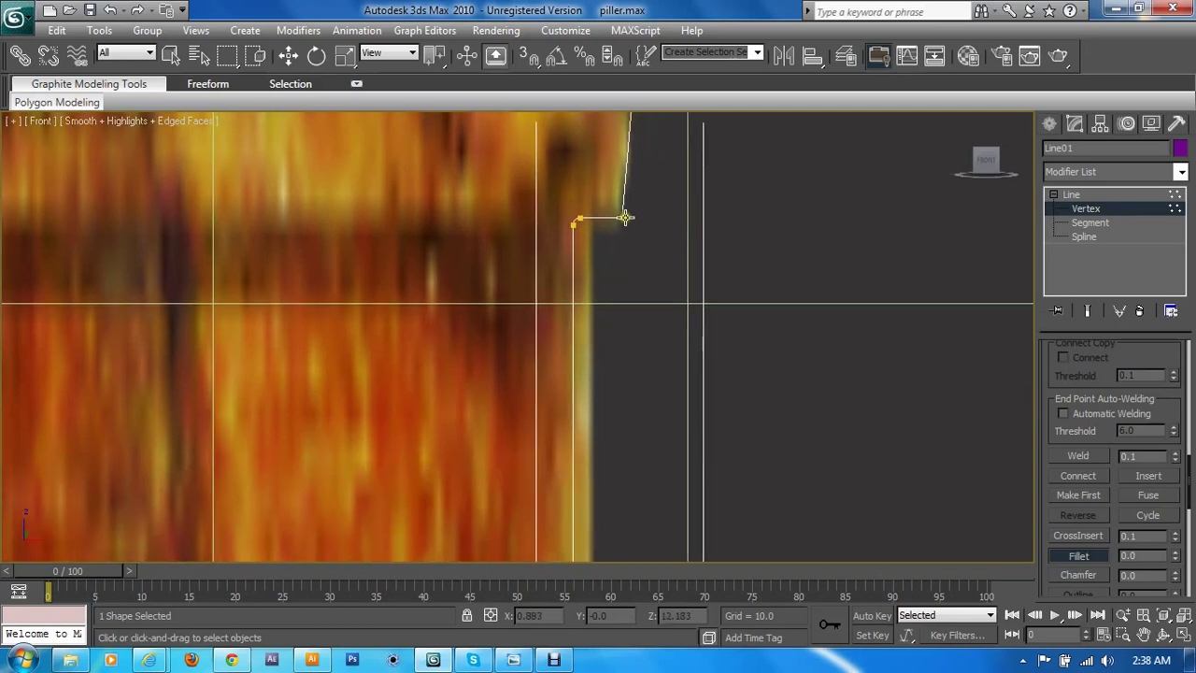
{"action": "middle_click_drag", "start_coordinate": [642, 355], "coordinate": [634, 178]}
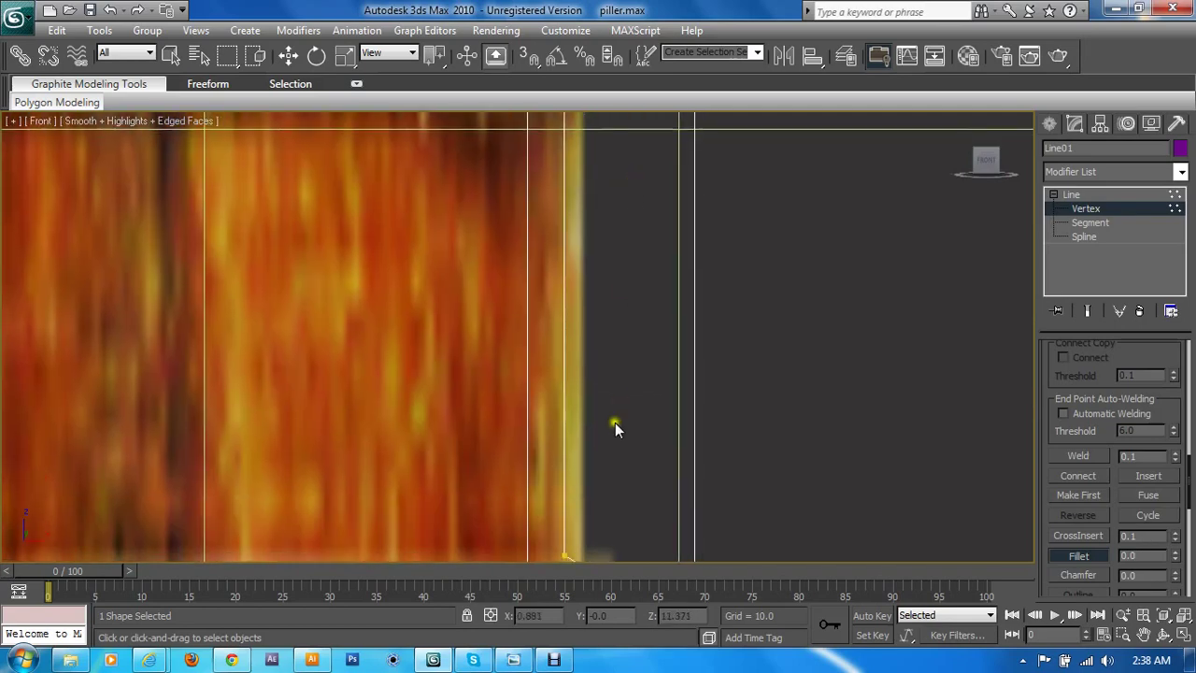
{"action": "middle_click_drag", "start_coordinate": [614, 428], "coordinate": [609, 372]}
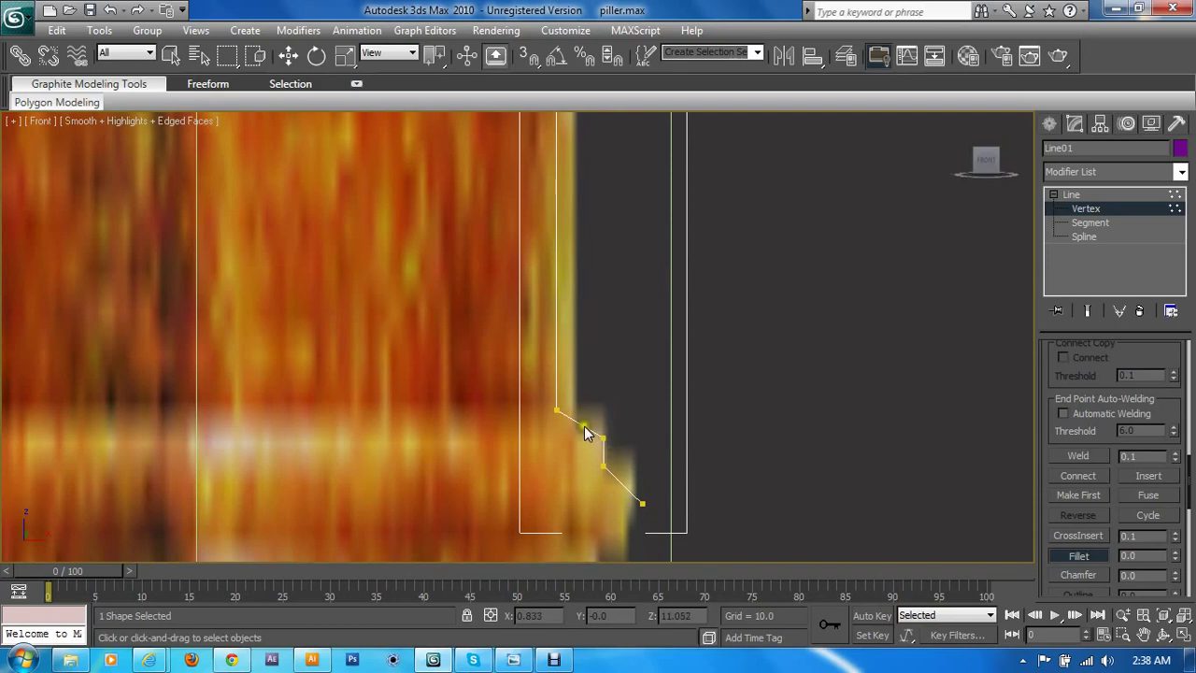
{"action": "left_click_drag", "start_coordinate": [607, 464], "coordinate": [607, 458]}
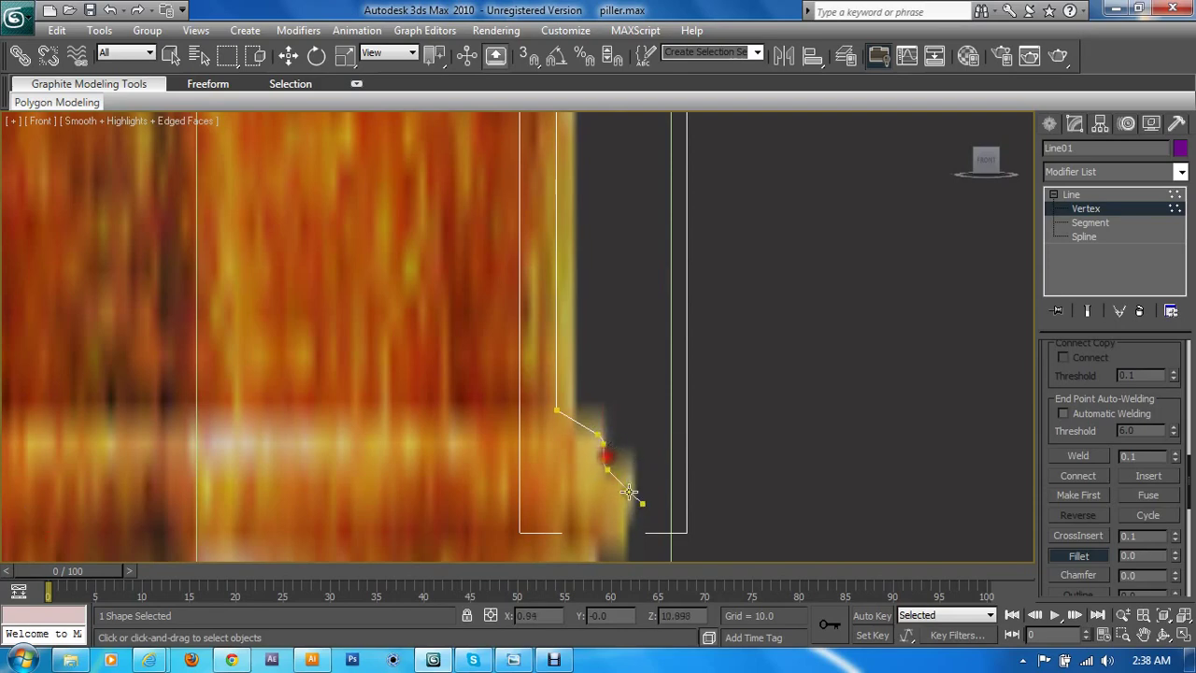
{"action": "left_click", "coordinate": [1090, 209]}
- Switch to Move, zoom out to frame the whole pillar and line, and toggle angle snap
{"action": "key", "text": "w"}
{"action": "scroll", "coordinate": [735, 411], "scroll_direction": "down", "scroll_amount": 3}
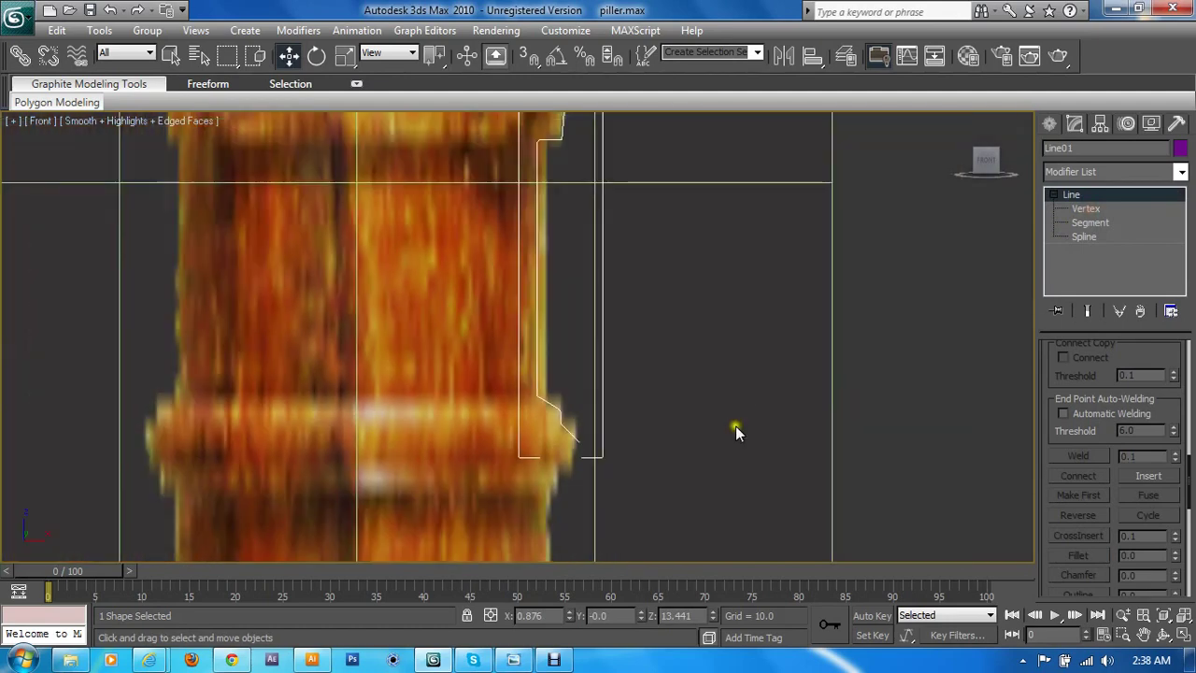
{"action": "middle_click_drag", "start_coordinate": [632, 345], "coordinate": [632, 436]}
{"action": "scroll", "coordinate": [633, 411], "scroll_direction": "down", "scroll_amount": 3}
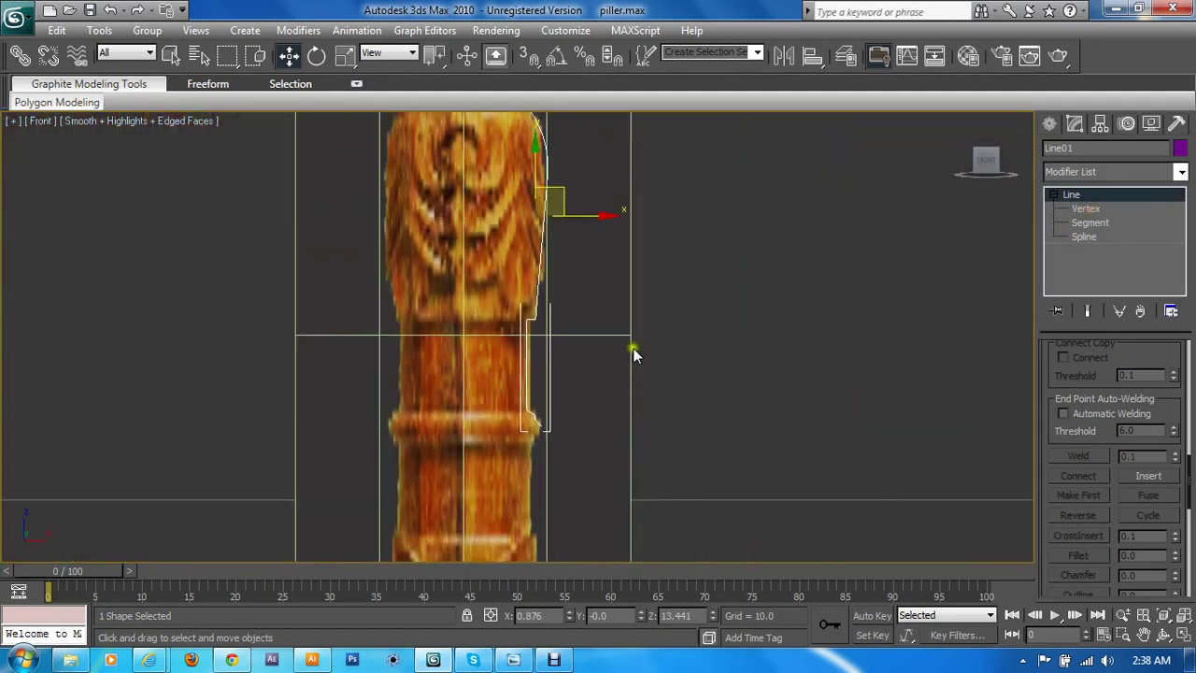
{"action": "middle_click_drag", "start_coordinate": [632, 347], "coordinate": [632, 508]}
{"action": "scroll", "coordinate": [645, 467], "scroll_direction": "down", "scroll_amount": 1}
{"action": "middle_click_drag", "start_coordinate": [648, 462], "coordinate": [641, 391]}
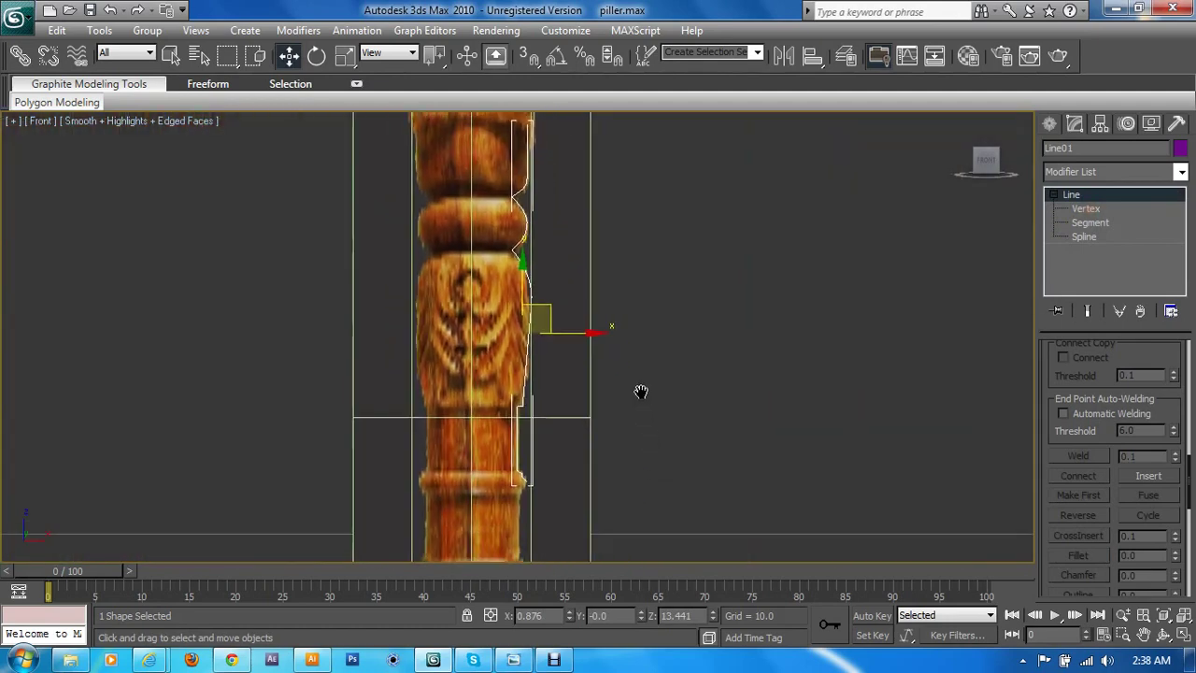
{"action": "left_click", "coordinate": [552, 60]}
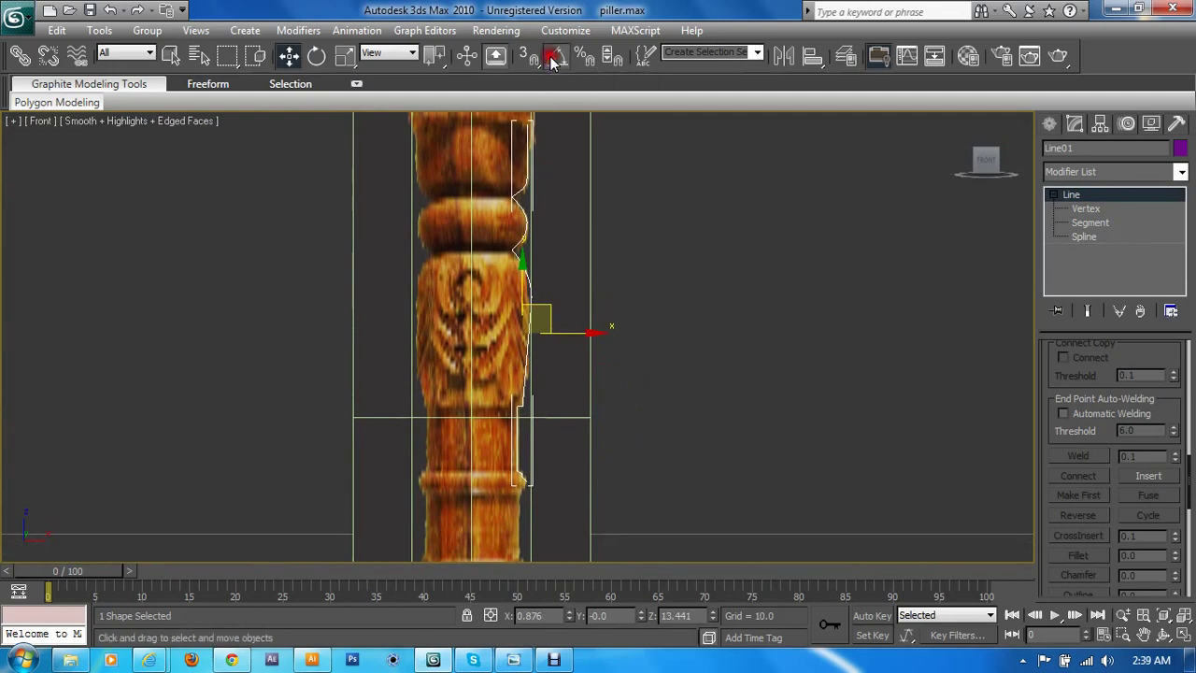
- Mirror Line01 along the Y axis with No Clone
{"action": "left_click", "coordinate": [785, 58]}
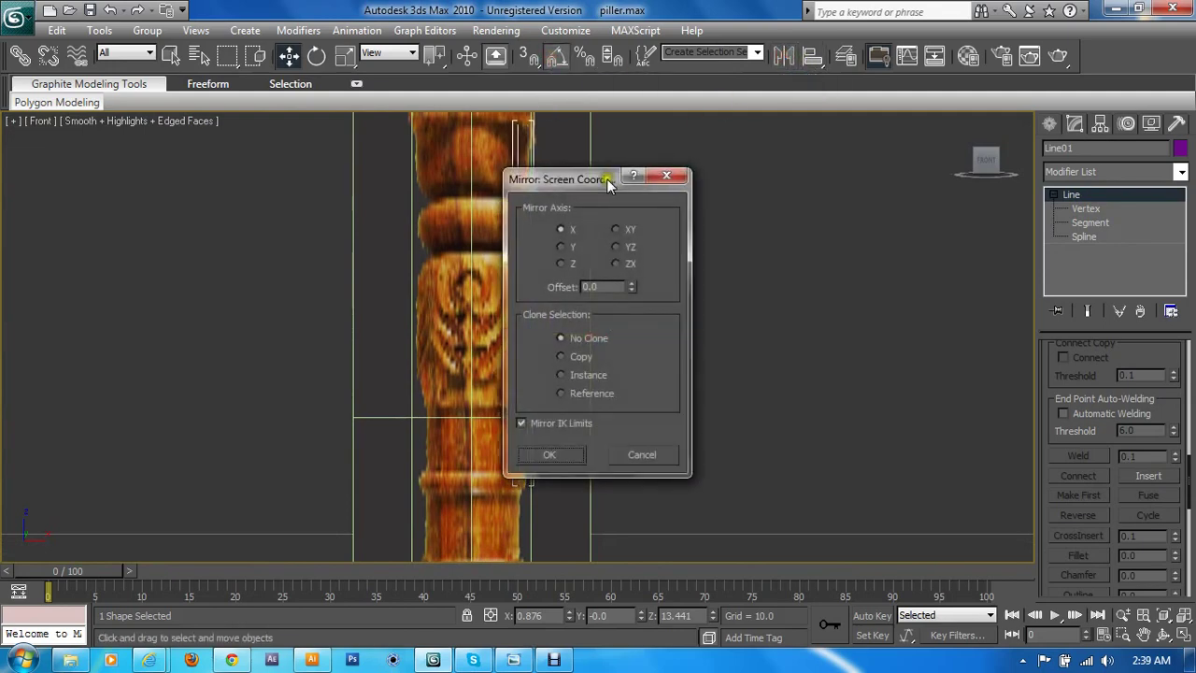
{"action": "left_click_drag", "start_coordinate": [599, 176], "coordinate": [787, 162]}
{"action": "left_click", "coordinate": [740, 229]}
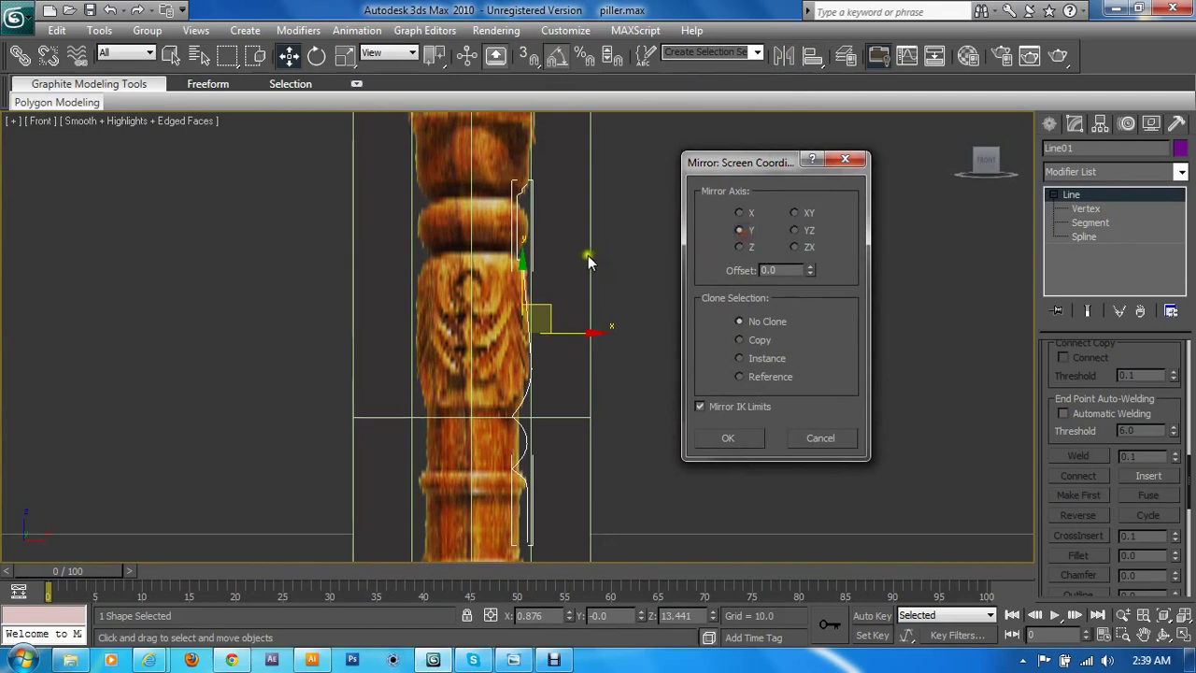
{"action": "left_click", "coordinate": [740, 247]}
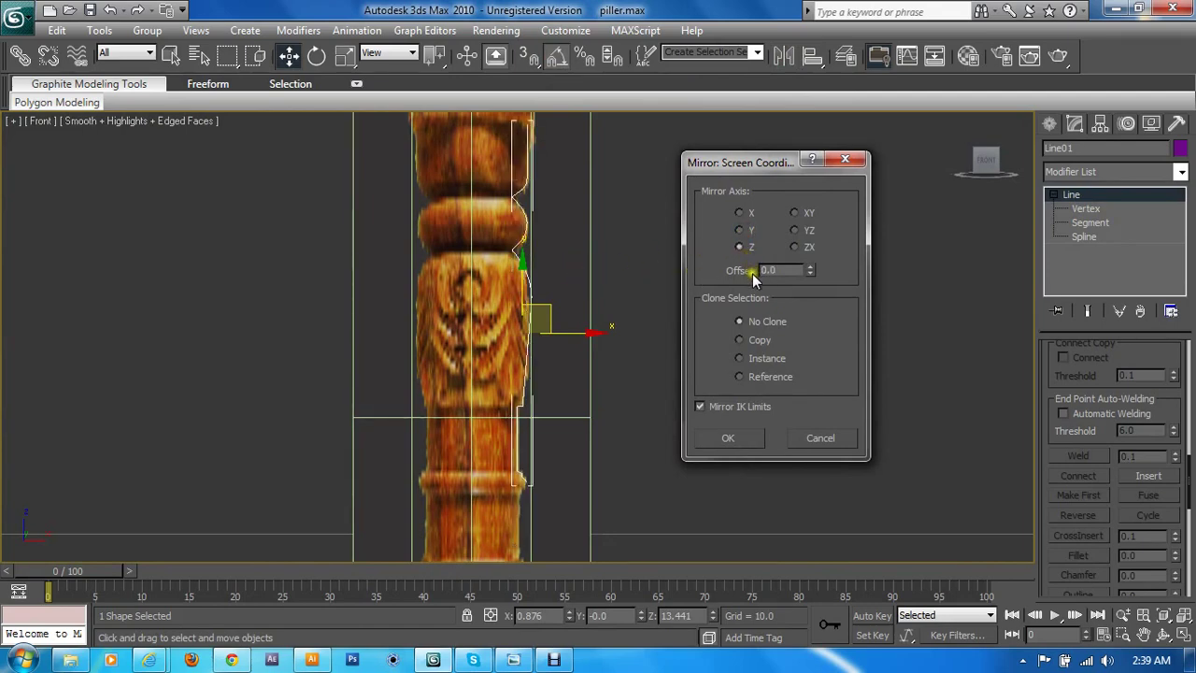
{"action": "left_click", "coordinate": [740, 213]}
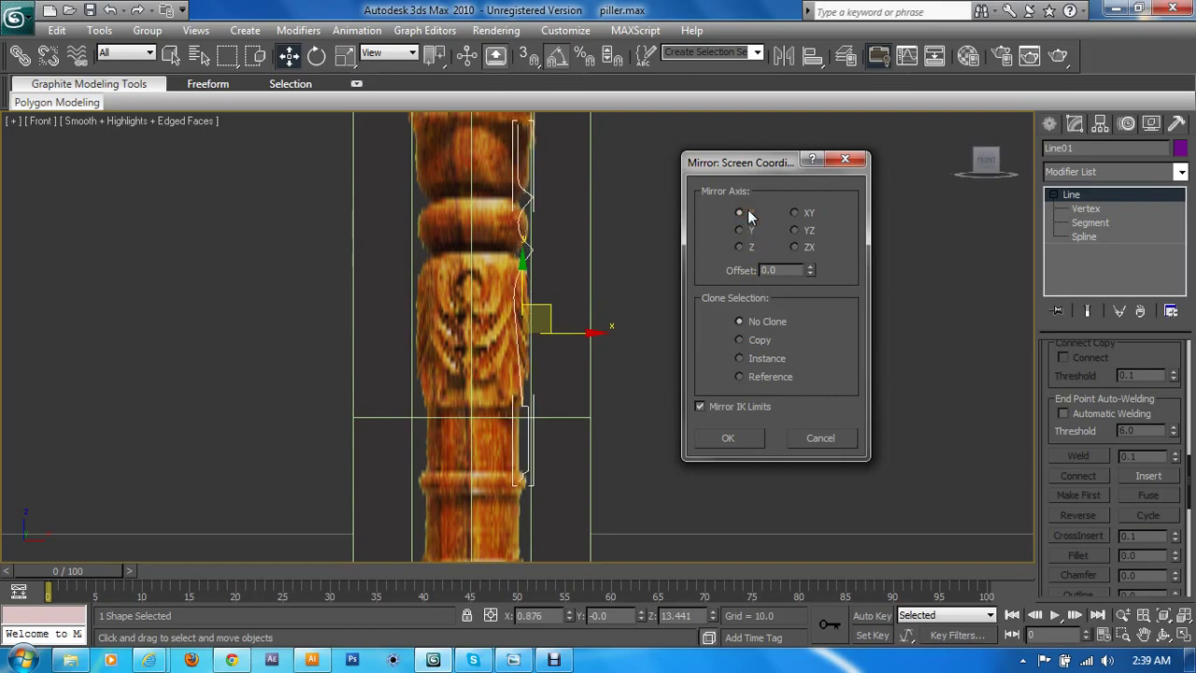
{"action": "left_click", "coordinate": [741, 230]}
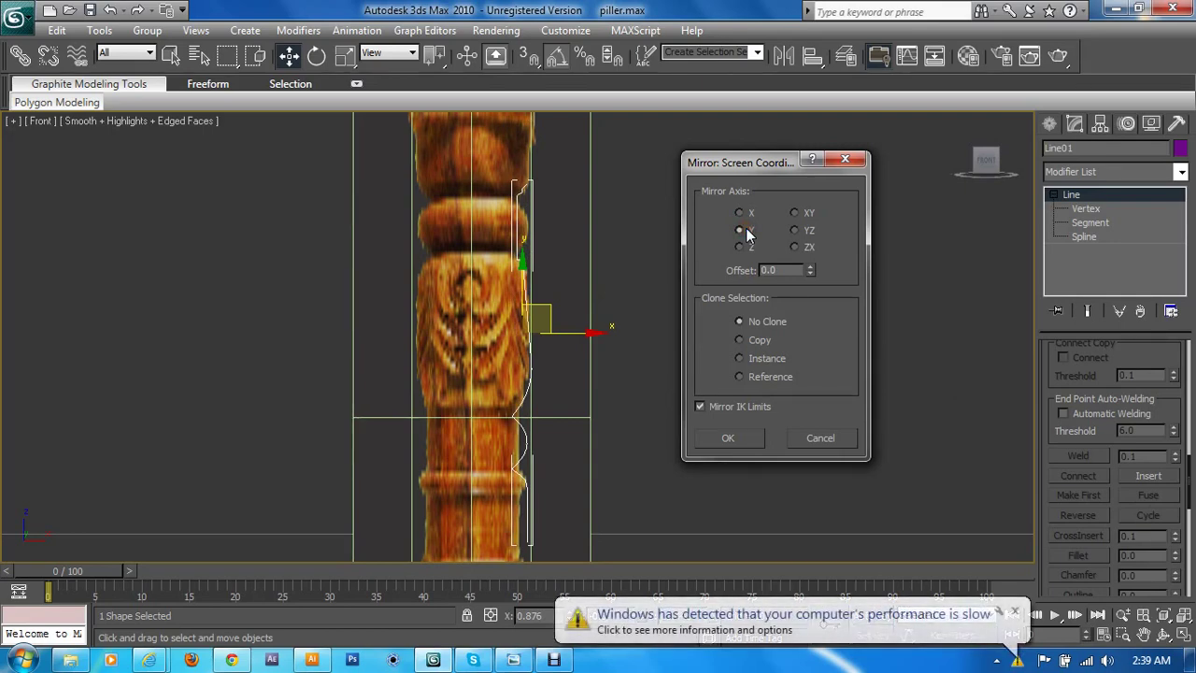
{"action": "left_click", "coordinate": [728, 438]}
{"action": "middle_click_drag", "start_coordinate": [627, 453], "coordinate": [627, 374]}
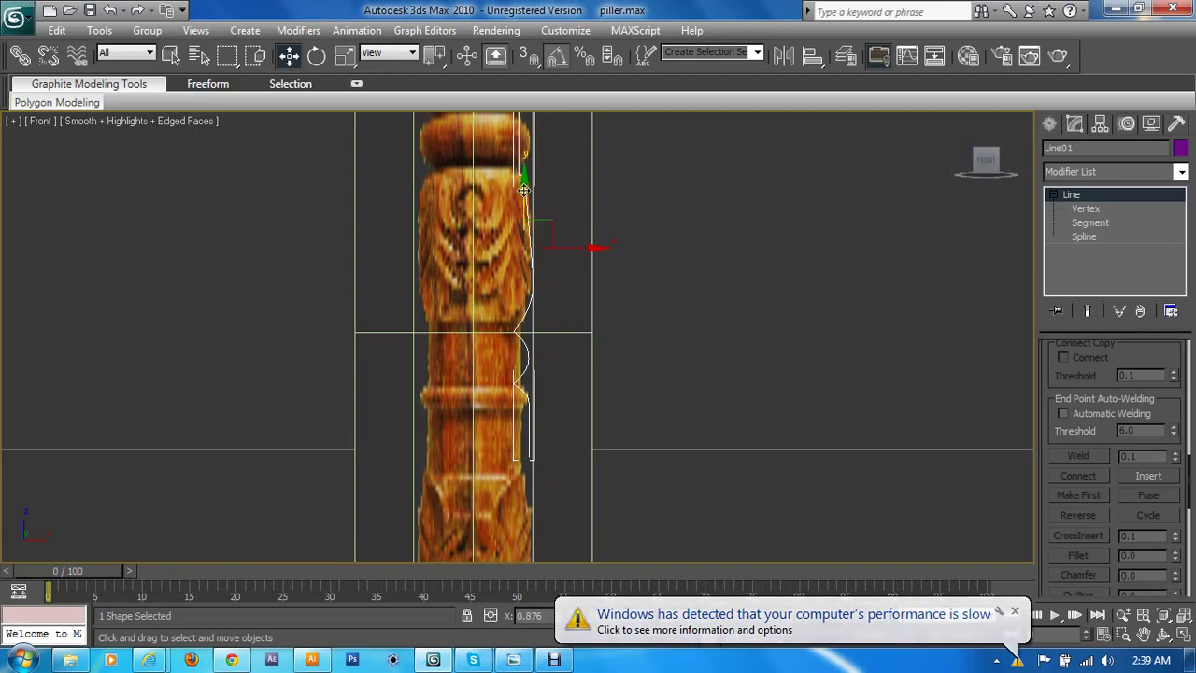
- Move the profile line down along the pillar and recentre the view on it
{"action": "left_click_drag", "start_coordinate": [524, 190], "coordinate": [552, 498]}
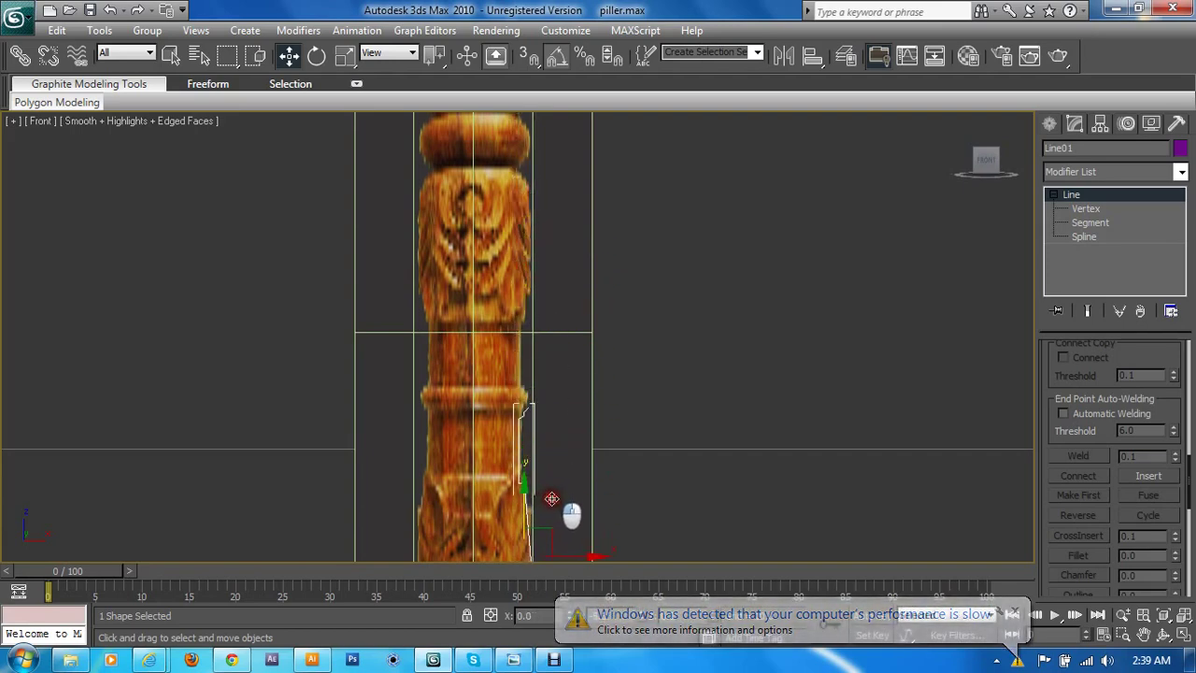
{"action": "scroll", "coordinate": [532, 467], "scroll_direction": "up", "scroll_amount": 3}
{"action": "scroll", "coordinate": [533, 431], "scroll_direction": "up", "scroll_amount": 1}
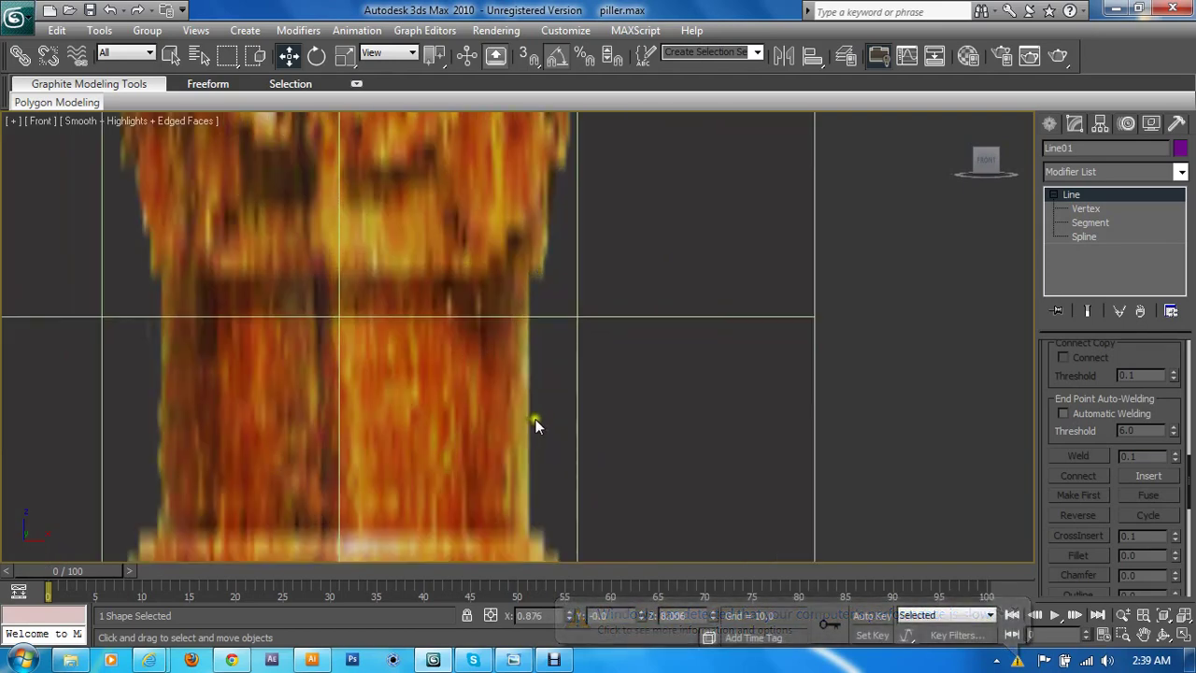
{"action": "scroll", "coordinate": [537, 421], "scroll_direction": "down", "scroll_amount": 2}
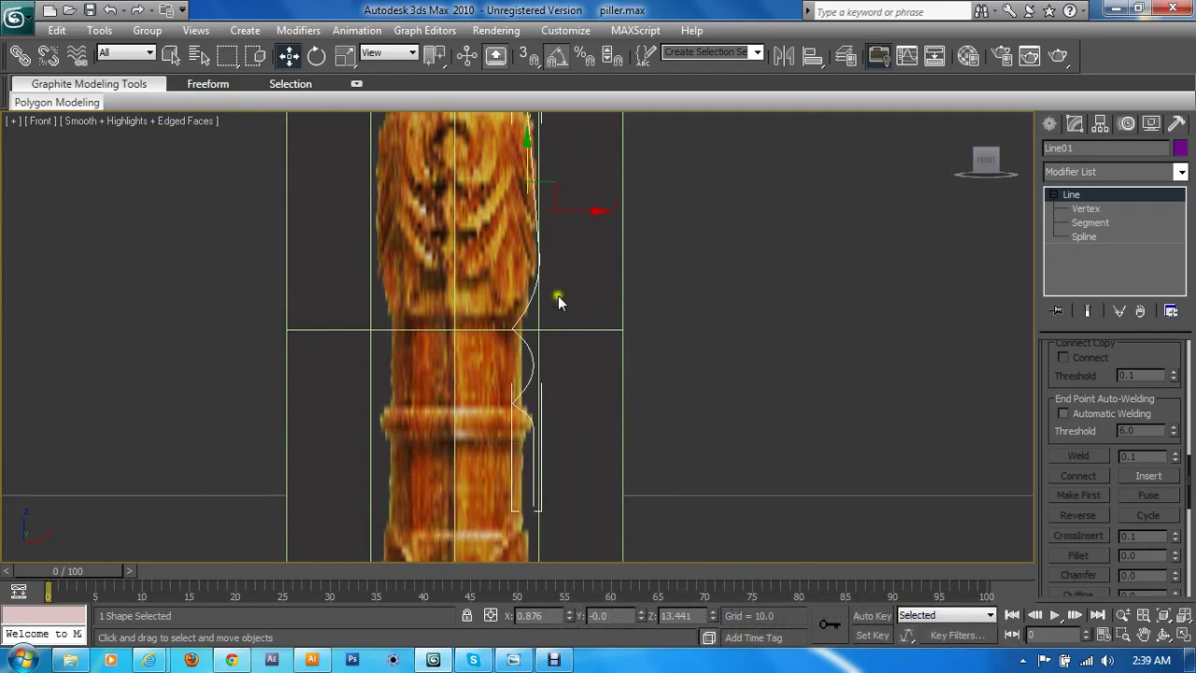
{"action": "middle_click_drag", "start_coordinate": [557, 295], "coordinate": [579, 443]}
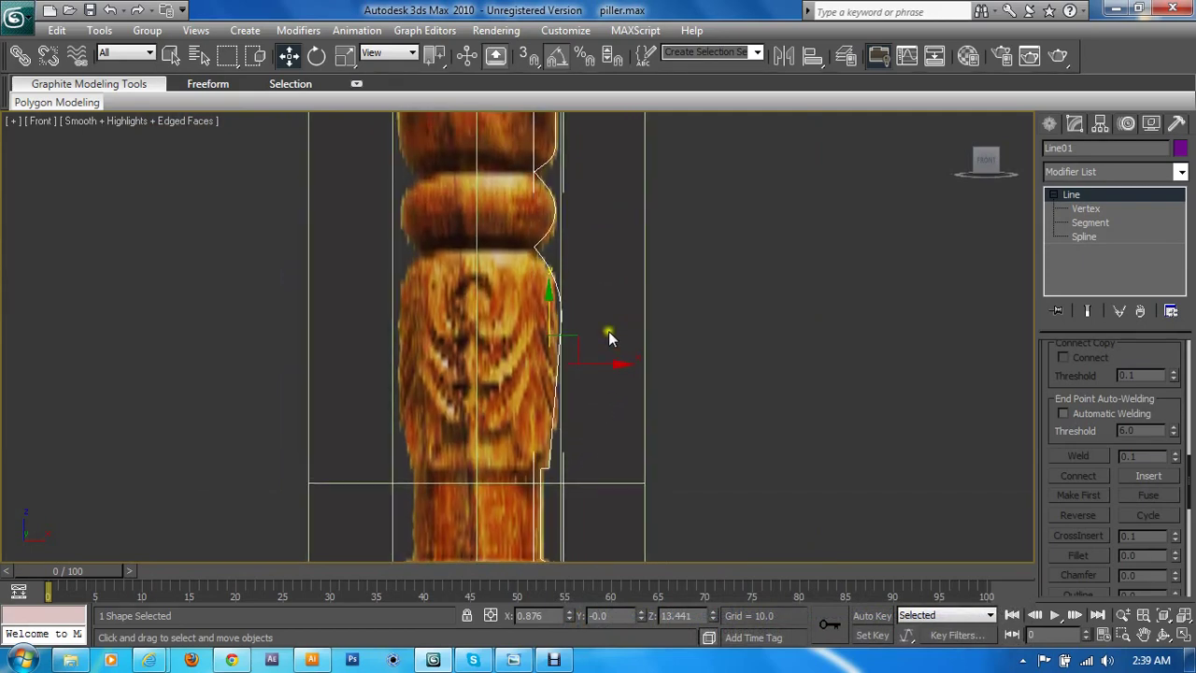
{"action": "middle_click_drag", "start_coordinate": [608, 331], "coordinate": [638, 359]}
- Mirror the line on the Y axis as a Copy to create Line02
{"action": "left_click", "coordinate": [783, 56]}
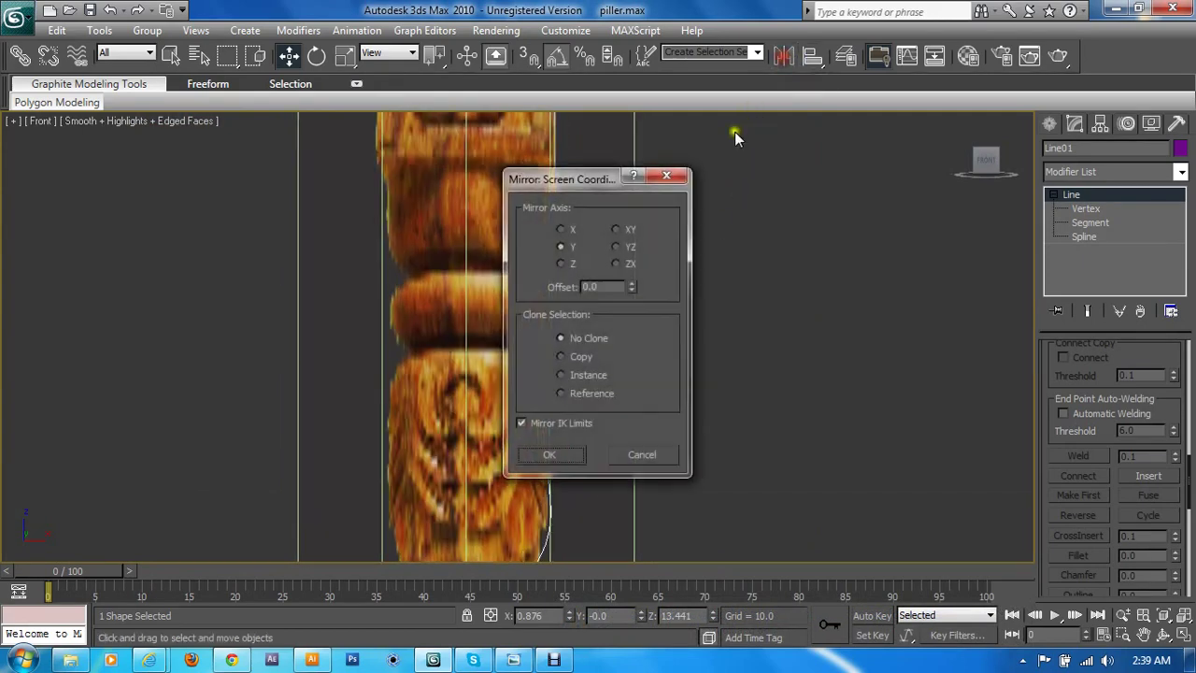
{"action": "left_click_drag", "start_coordinate": [590, 178], "coordinate": [758, 178]}
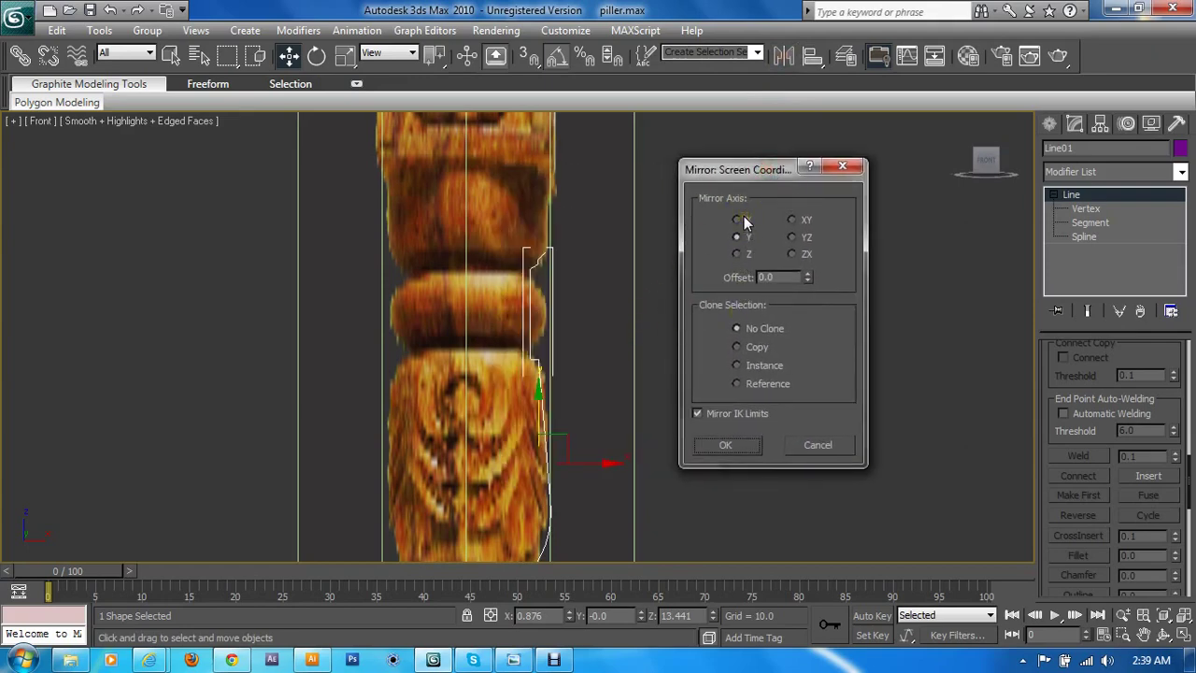
{"action": "left_click", "coordinate": [736, 346]}
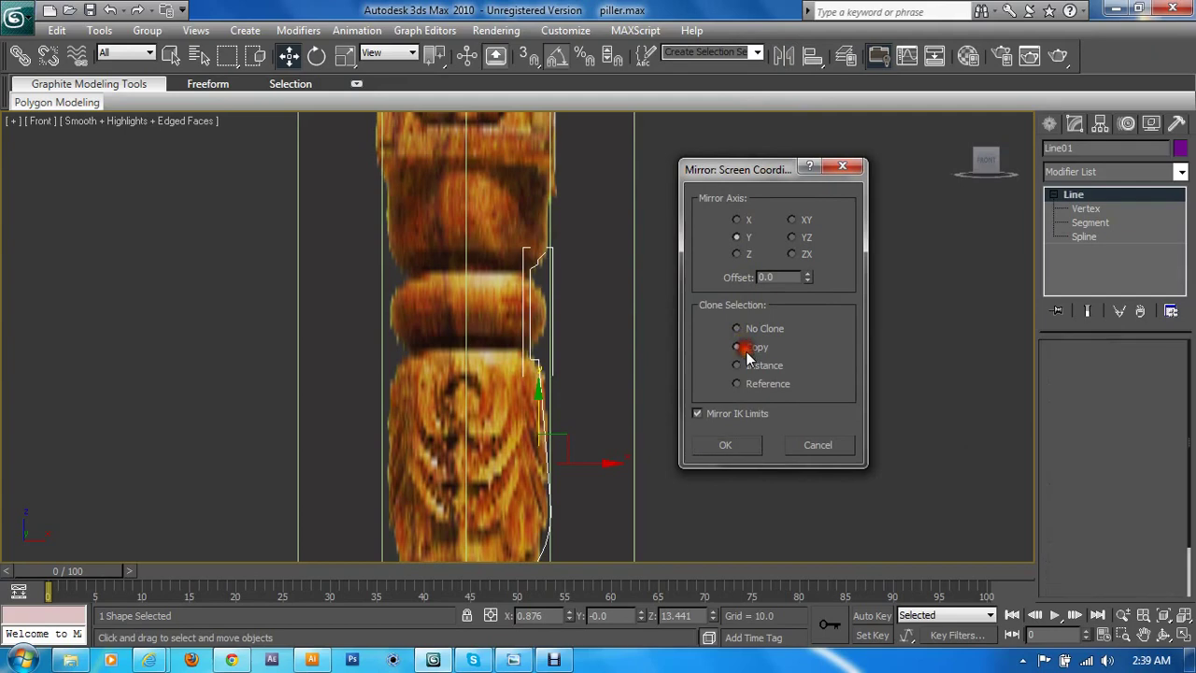
{"action": "left_click", "coordinate": [744, 444]}
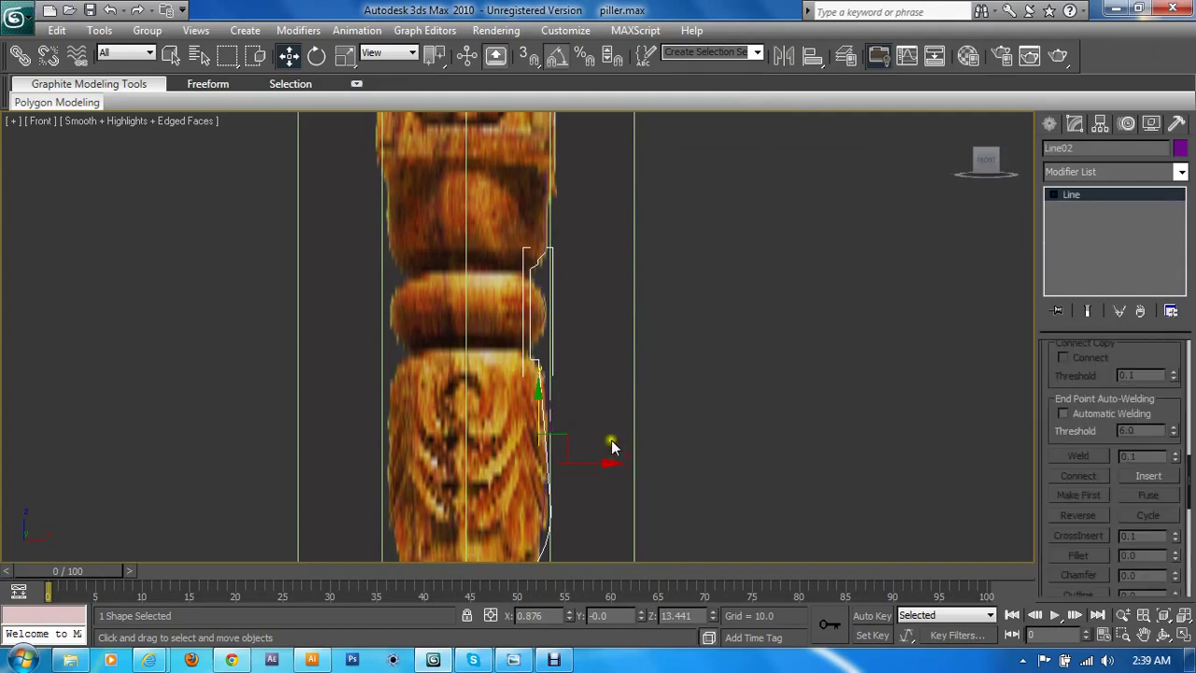
- Lower Line02 down the pillar until its endpoint approaches Line01's endpoint
{"action": "middle_click_drag", "start_coordinate": [611, 446], "coordinate": [633, 286]}
{"action": "left_click_drag", "start_coordinate": [577, 231], "coordinate": [633, 561]}
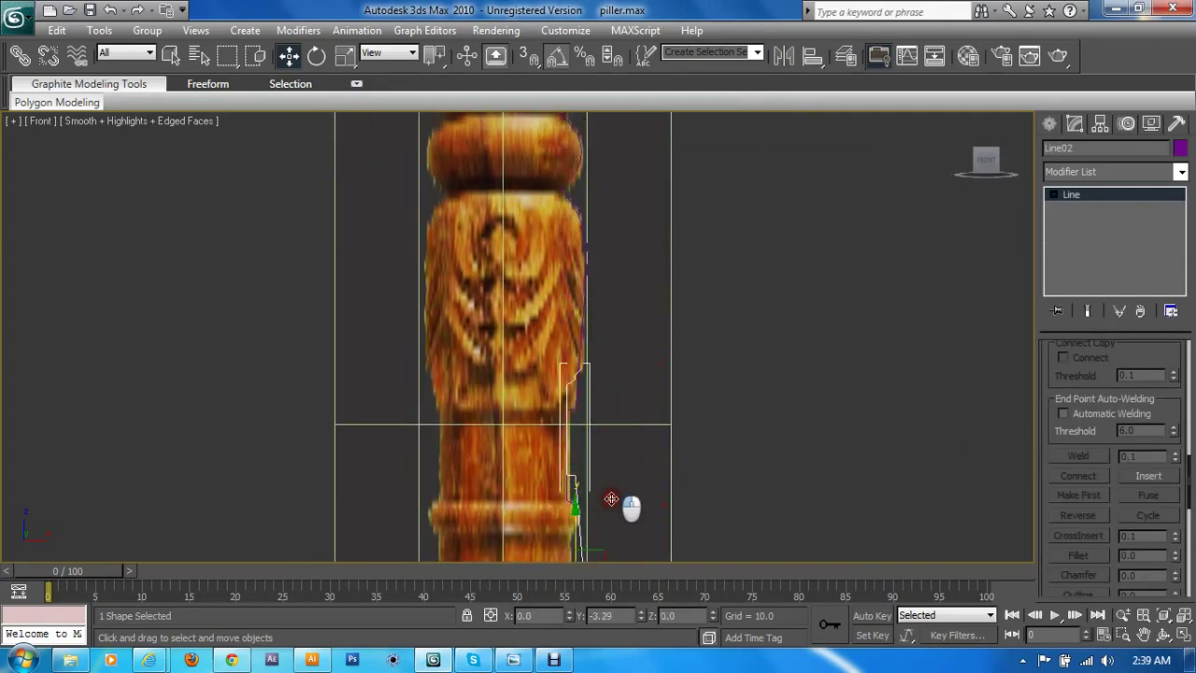
{"action": "middle_click_drag", "start_coordinate": [578, 495], "coordinate": [568, 255]}
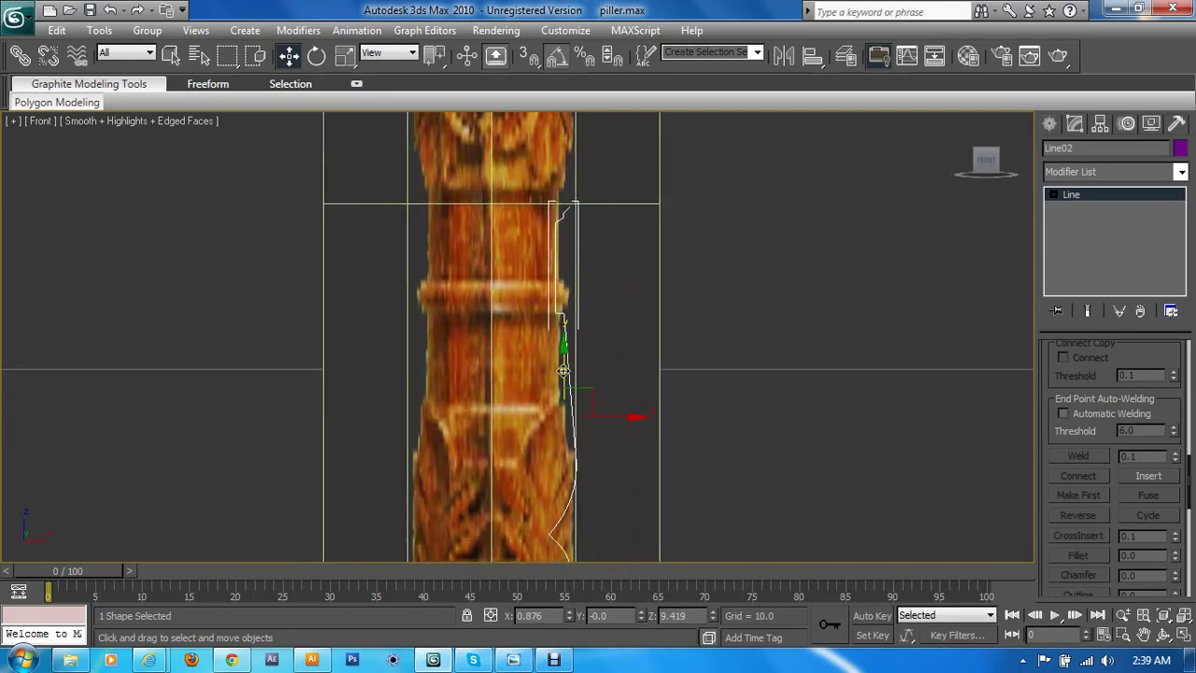
{"action": "left_click_drag", "start_coordinate": [564, 371], "coordinate": [596, 467]}
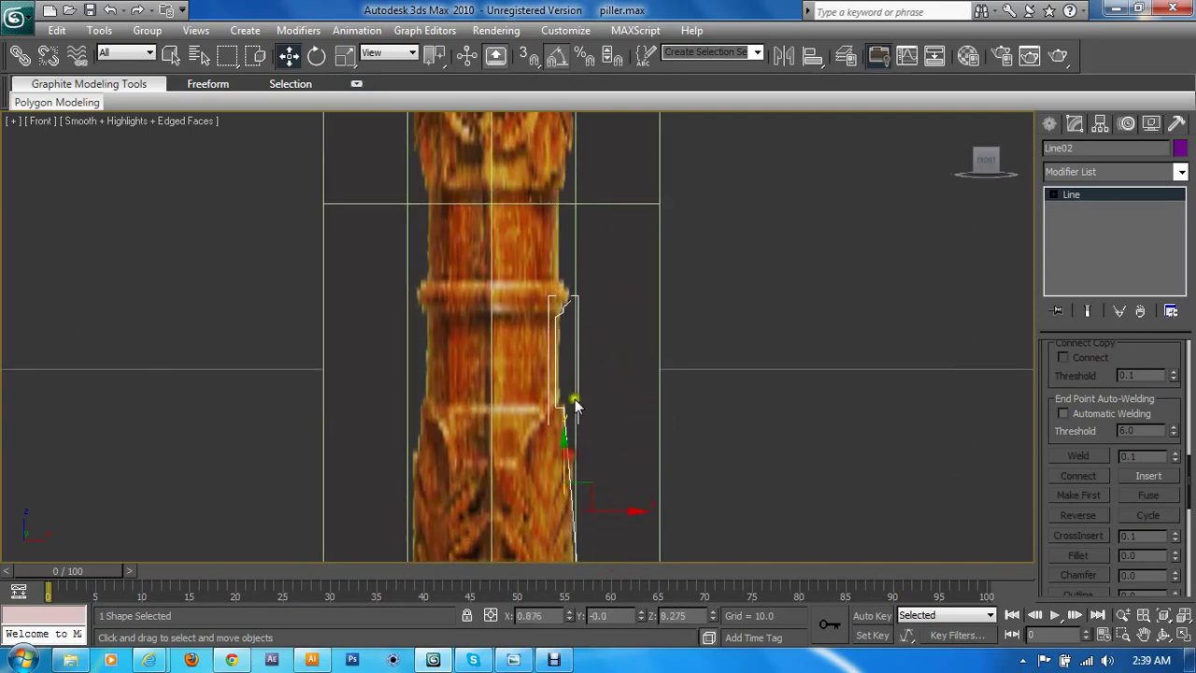
{"action": "scroll", "coordinate": [575, 404], "scroll_direction": "up", "scroll_amount": 2}
{"action": "scroll", "coordinate": [594, 340], "scroll_direction": "up", "scroll_amount": 2}
{"action": "scroll", "coordinate": [582, 326], "scroll_direction": "up", "scroll_amount": 2}
{"action": "scroll", "coordinate": [574, 328], "scroll_direction": "up", "scroll_amount": 2}
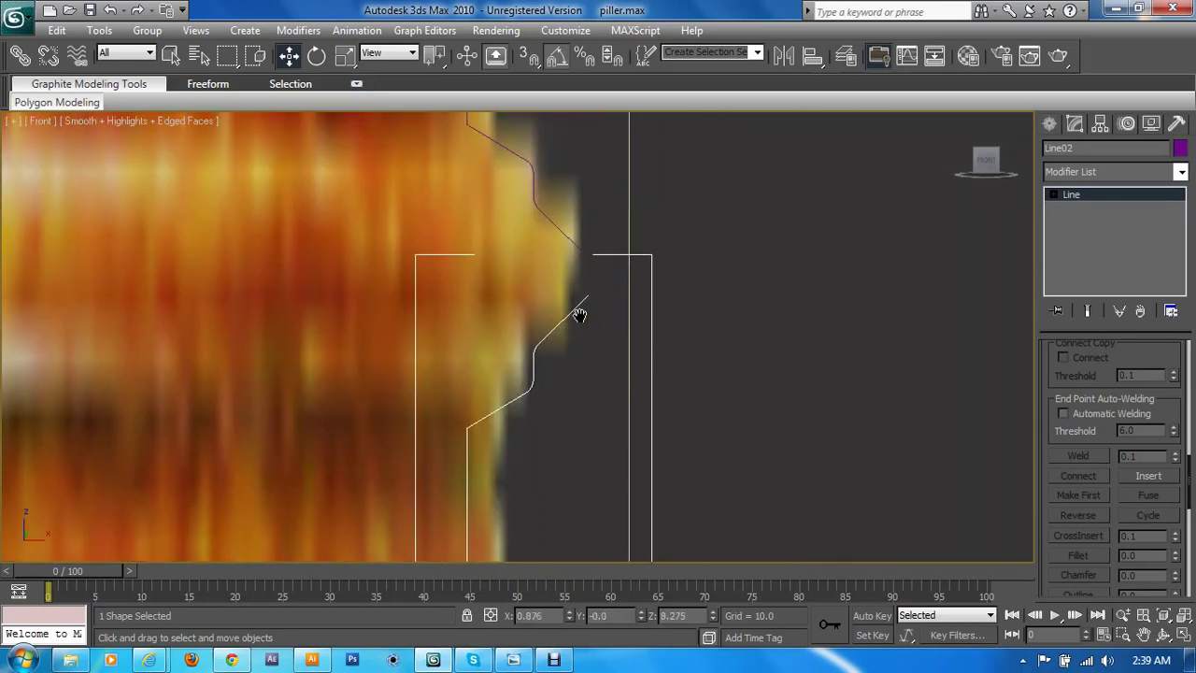
{"action": "middle_click_drag", "start_coordinate": [579, 314], "coordinate": [535, 318]}
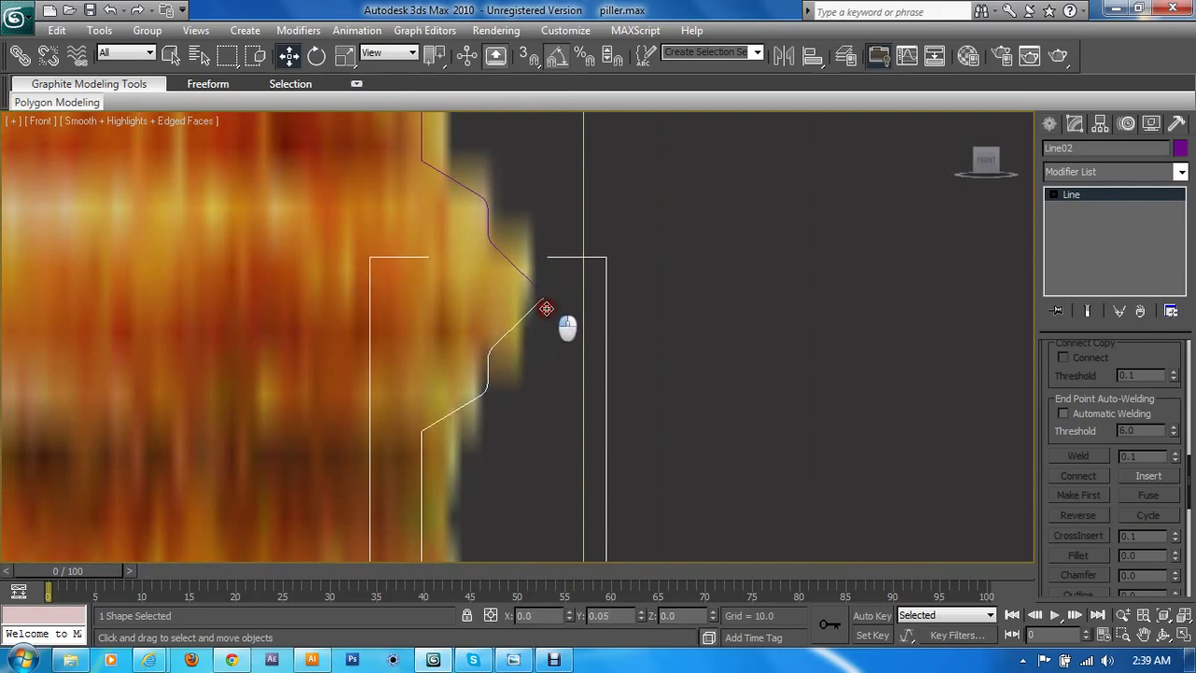
- Nudge Line02 so its end meets Line01, then attach Line01 into it
{"action": "left_click_drag", "start_coordinate": [546, 308], "coordinate": [547, 305]}
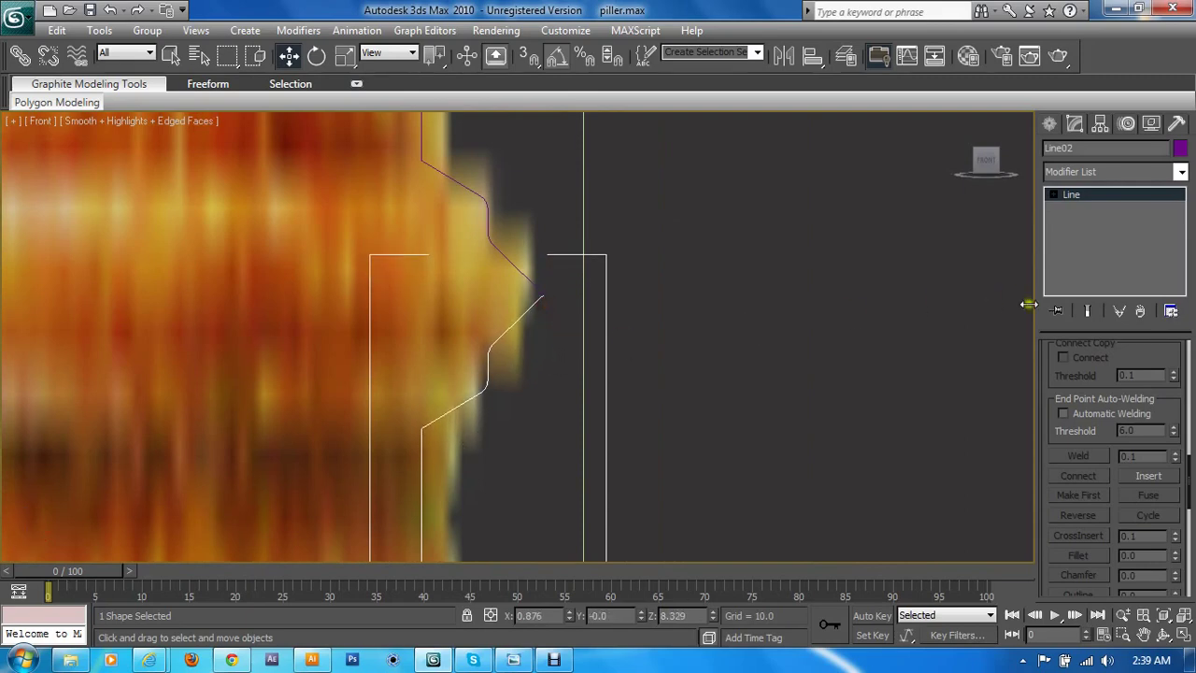
{"action": "left_click_drag", "start_coordinate": [1088, 377], "coordinate": [1105, 512]}
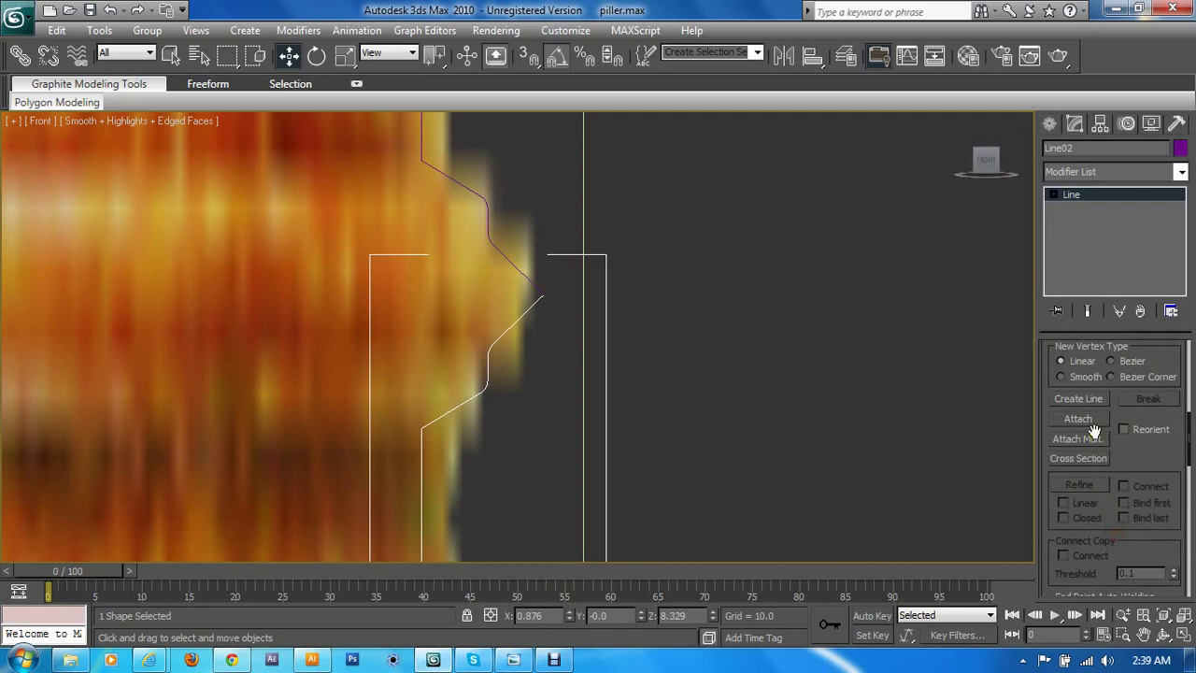
{"action": "left_click", "coordinate": [1091, 418]}
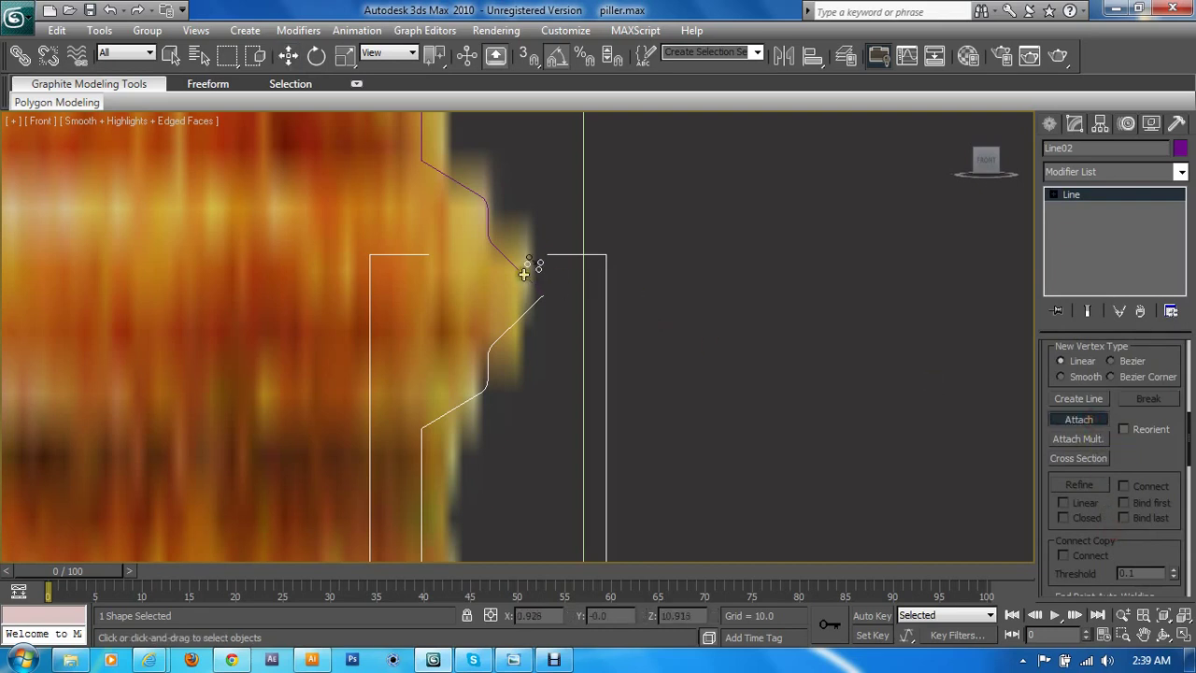
{"action": "left_click", "coordinate": [524, 273]}
{"action": "right_click", "coordinate": [524, 272]}
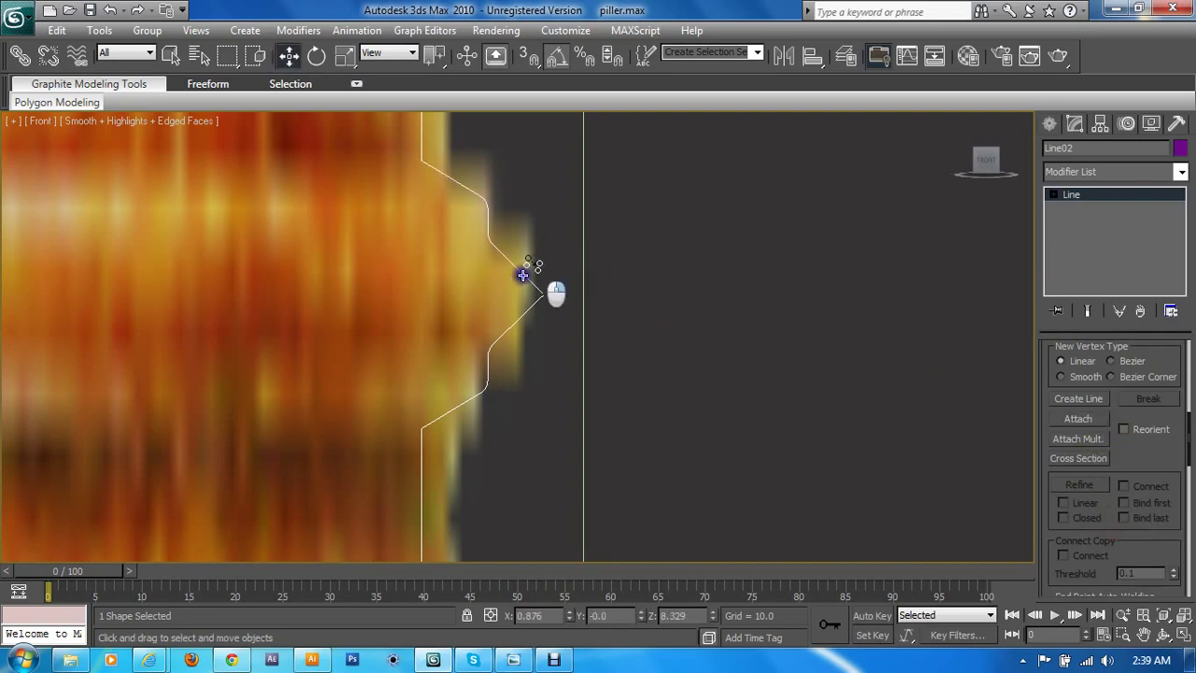
{"action": "right_click", "coordinate": [522, 283]}
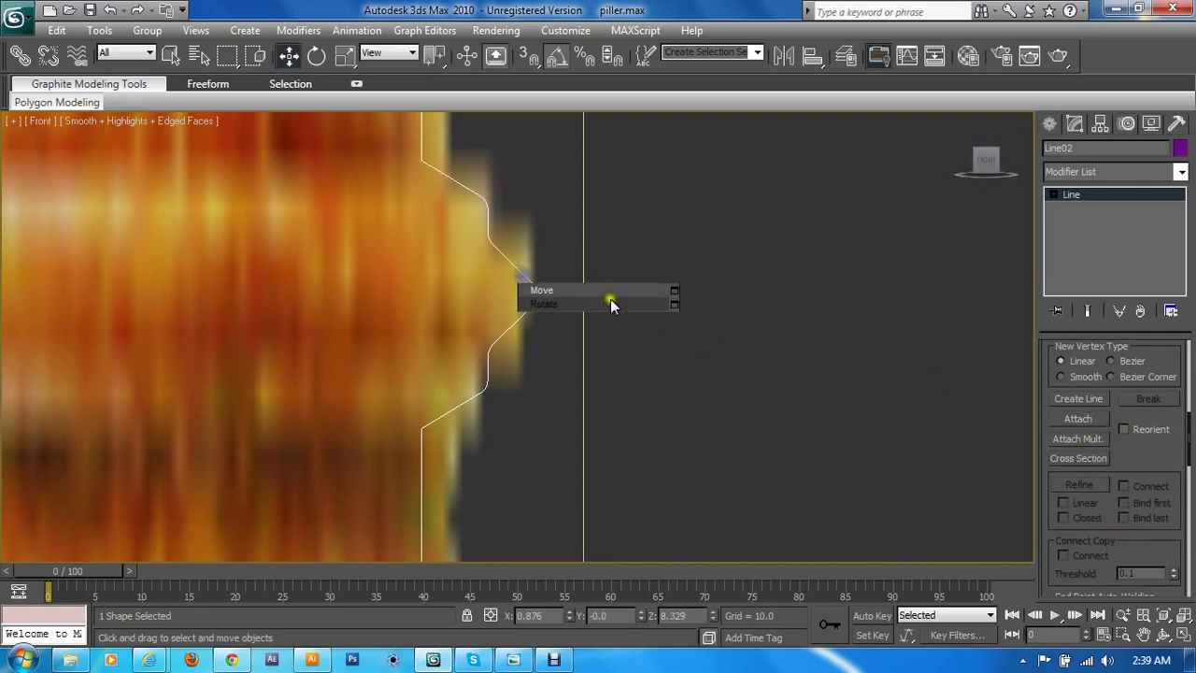
- At Vertex level, select the overlapping tip vertices and weld them into one
{"action": "left_click", "coordinate": [1054, 194]}
{"action": "left_click", "coordinate": [1074, 208]}
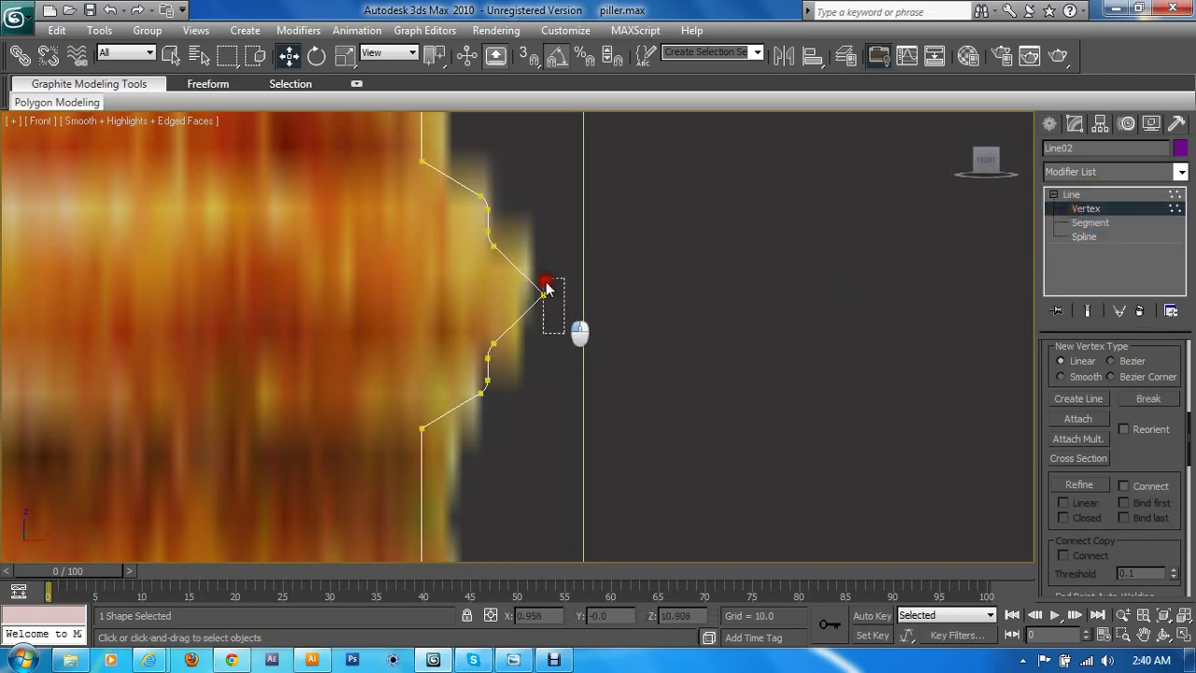
{"action": "left_click_drag", "start_coordinate": [560, 341], "coordinate": [538, 273]}
{"action": "scroll", "coordinate": [535, 340], "scroll_direction": "up", "scroll_amount": 2}
{"action": "left_click", "coordinate": [568, 254]}
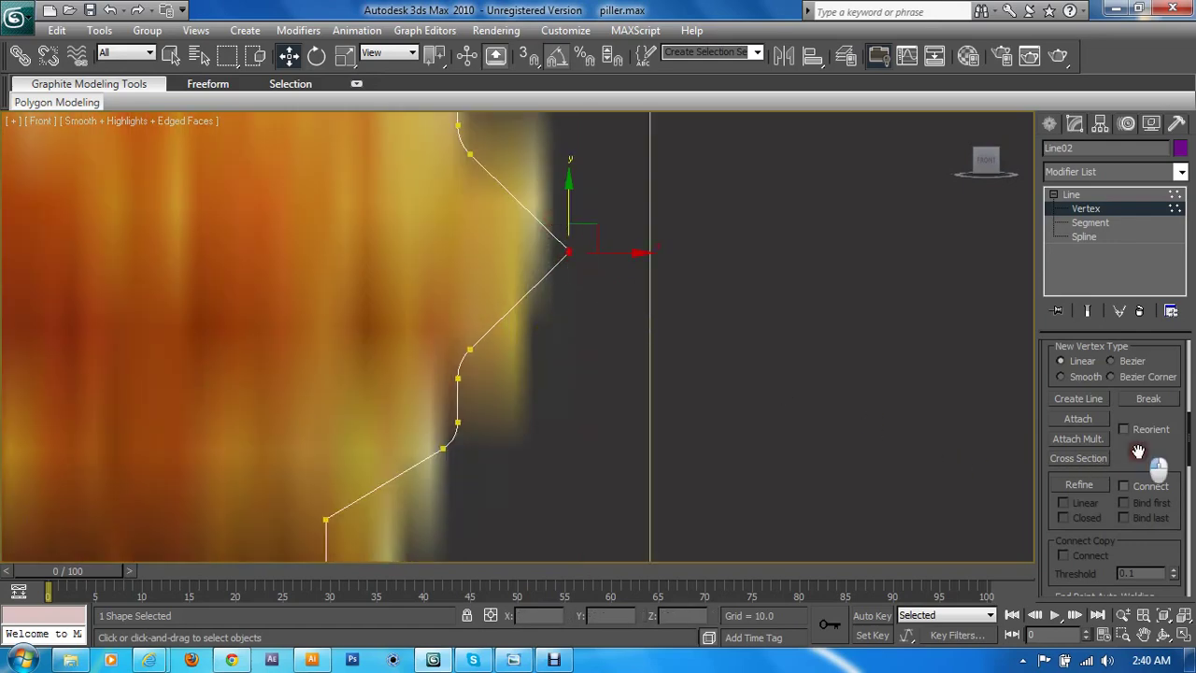
{"action": "left_click_drag", "start_coordinate": [1152, 472], "coordinate": [1120, 348]}
{"action": "left_click", "coordinate": [1086, 530]}
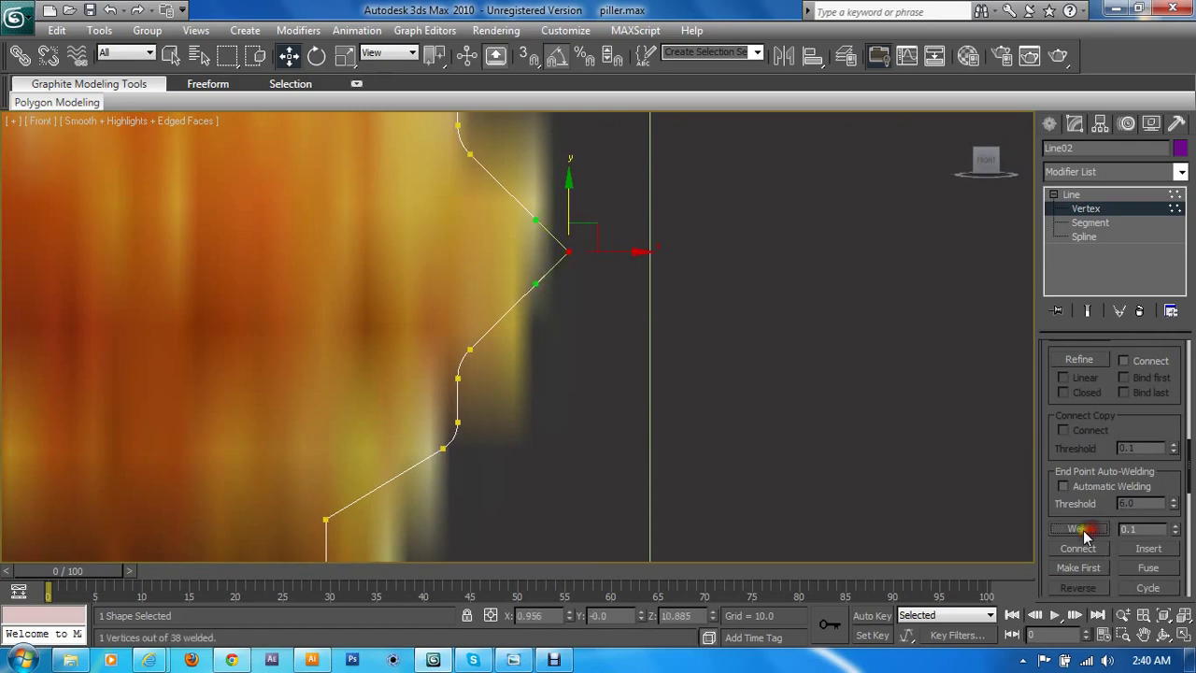
{"action": "scroll", "coordinate": [601, 396], "scroll_direction": "up", "scroll_amount": 2}
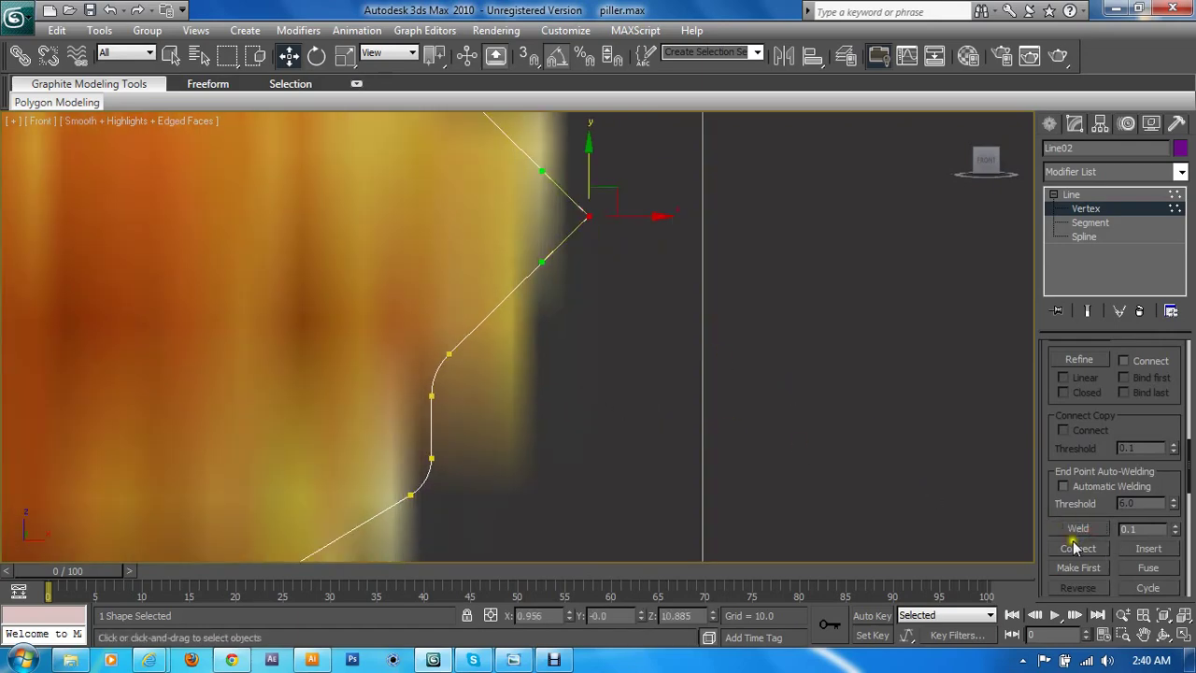
{"action": "key", "text": "z"}
{"action": "scroll", "coordinate": [1081, 439], "scroll_direction": "down", "scroll_amount": 5}
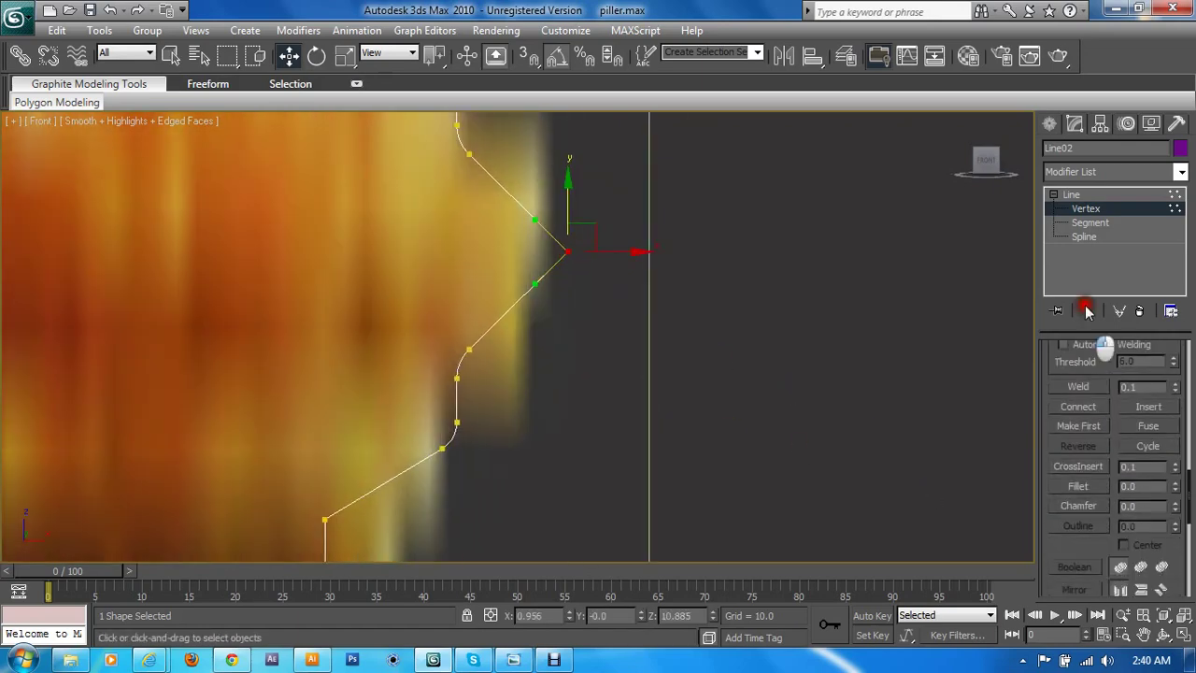
- Fillet the pointed tip vertex into a curve and the bottom corner slightly, then exit Vertex level
{"action": "left_click", "coordinate": [1078, 488]}
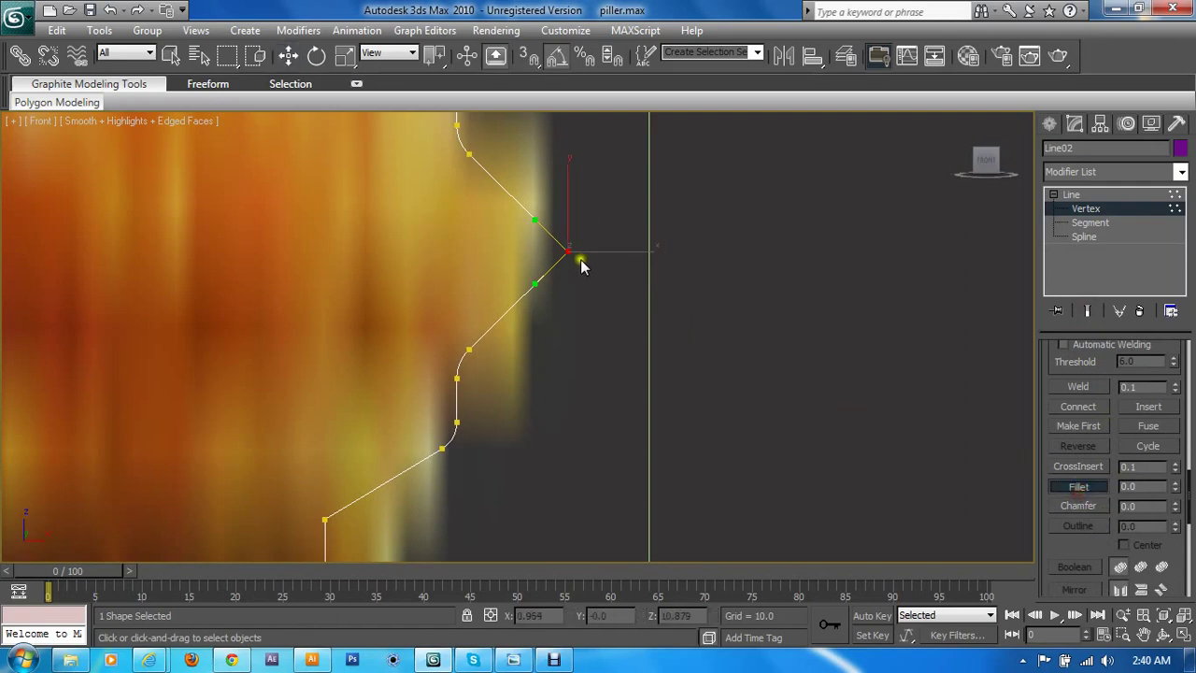
{"action": "left_click_drag", "start_coordinate": [566, 250], "coordinate": [561, 203]}
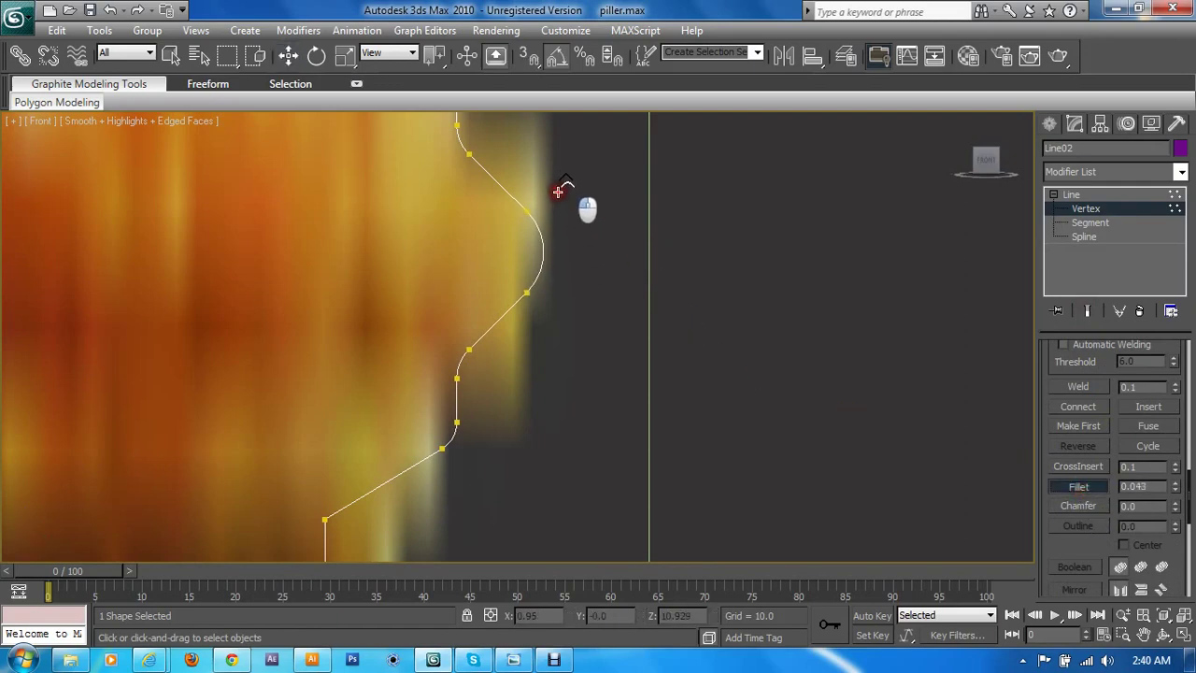
{"action": "scroll", "coordinate": [549, 223], "scroll_direction": "down", "scroll_amount": 3}
{"action": "scroll", "coordinate": [545, 233], "scroll_direction": "down", "scroll_amount": 1}
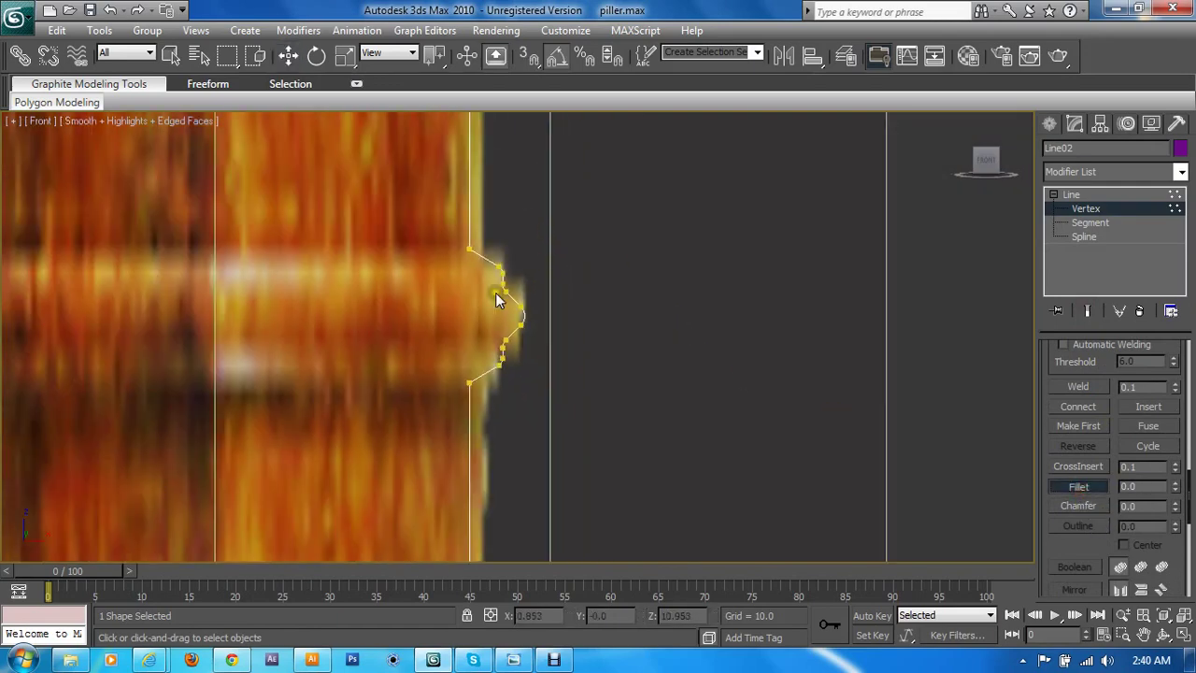
{"action": "middle_click_drag", "start_coordinate": [495, 293], "coordinate": [498, 353]}
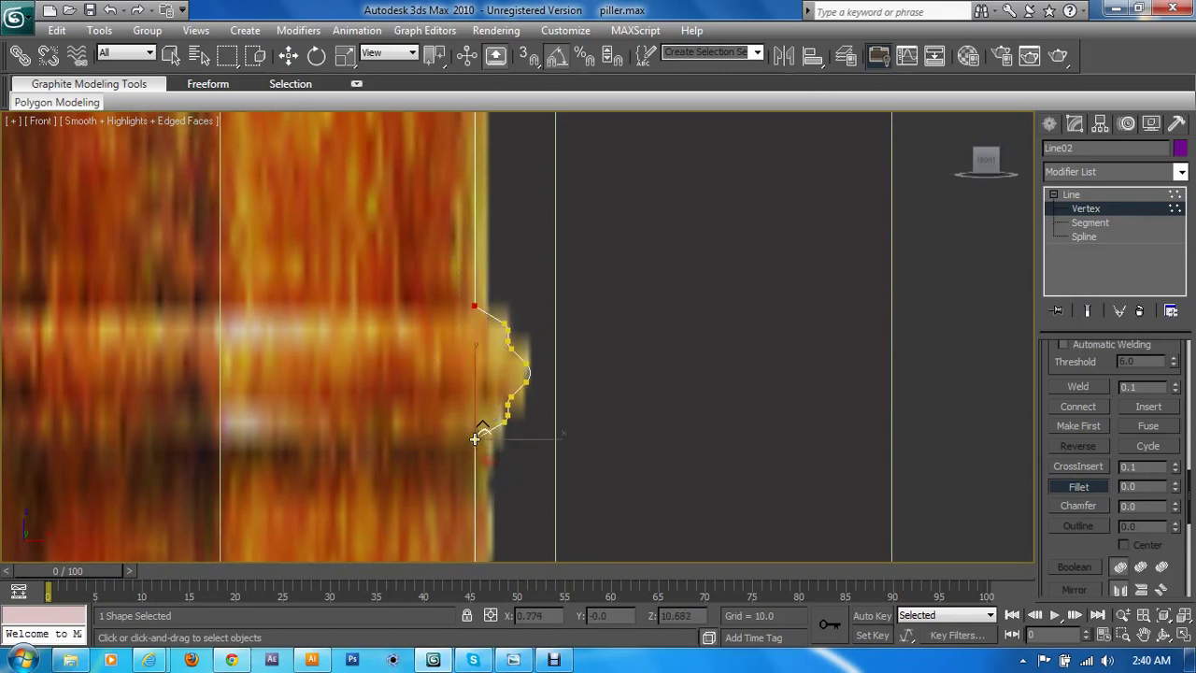
{"action": "left_click_drag", "start_coordinate": [474, 439], "coordinate": [474, 432]}
{"action": "left_click", "coordinate": [1104, 207]}
{"action": "scroll", "coordinate": [606, 297], "scroll_direction": "down", "scroll_amount": 4}
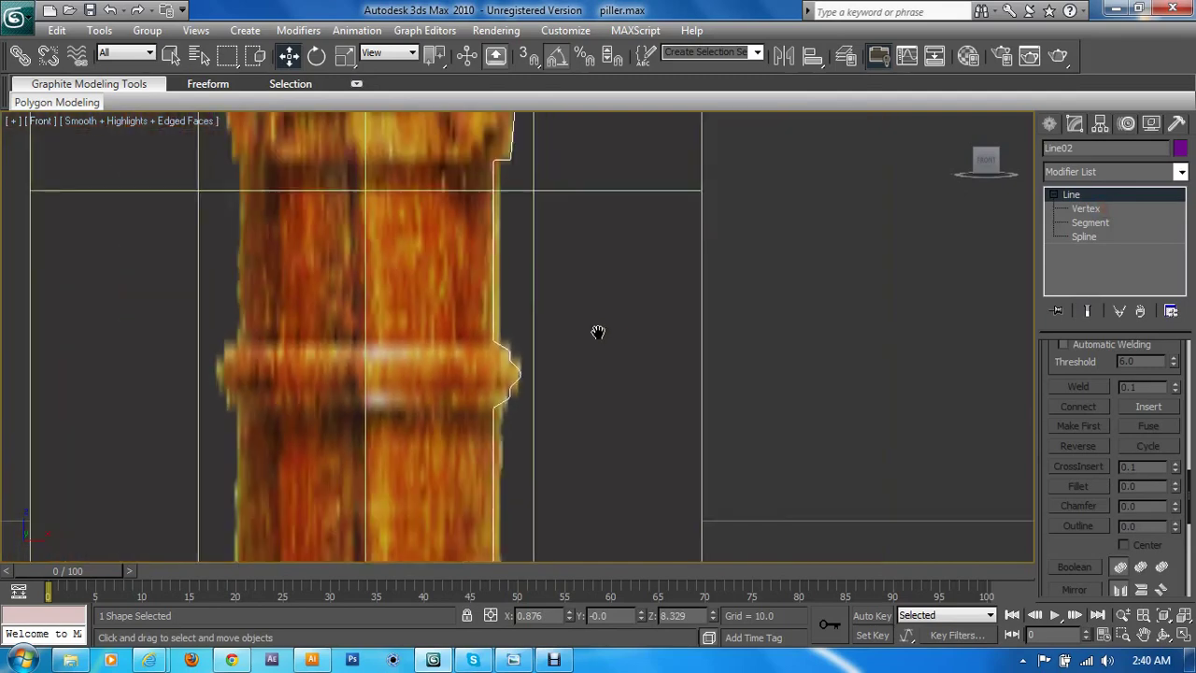
{"action": "scroll", "coordinate": [598, 331], "scroll_direction": "down", "scroll_amount": 2}
{"action": "scroll", "coordinate": [597, 317], "scroll_direction": "down", "scroll_amount": 2}
{"action": "scroll", "coordinate": [598, 304], "scroll_direction": "down", "scroll_amount": 1}
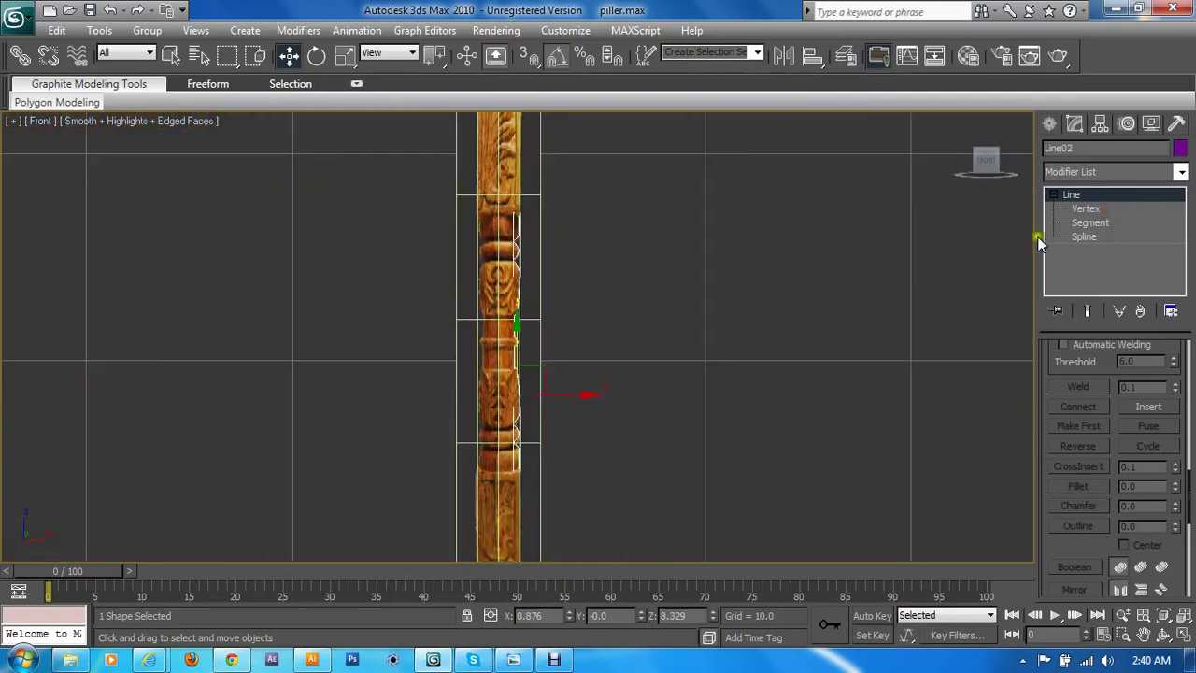
- Apply a Lathe modifier to the profile with Align set to Min
{"action": "left_click", "coordinate": [1093, 176]}
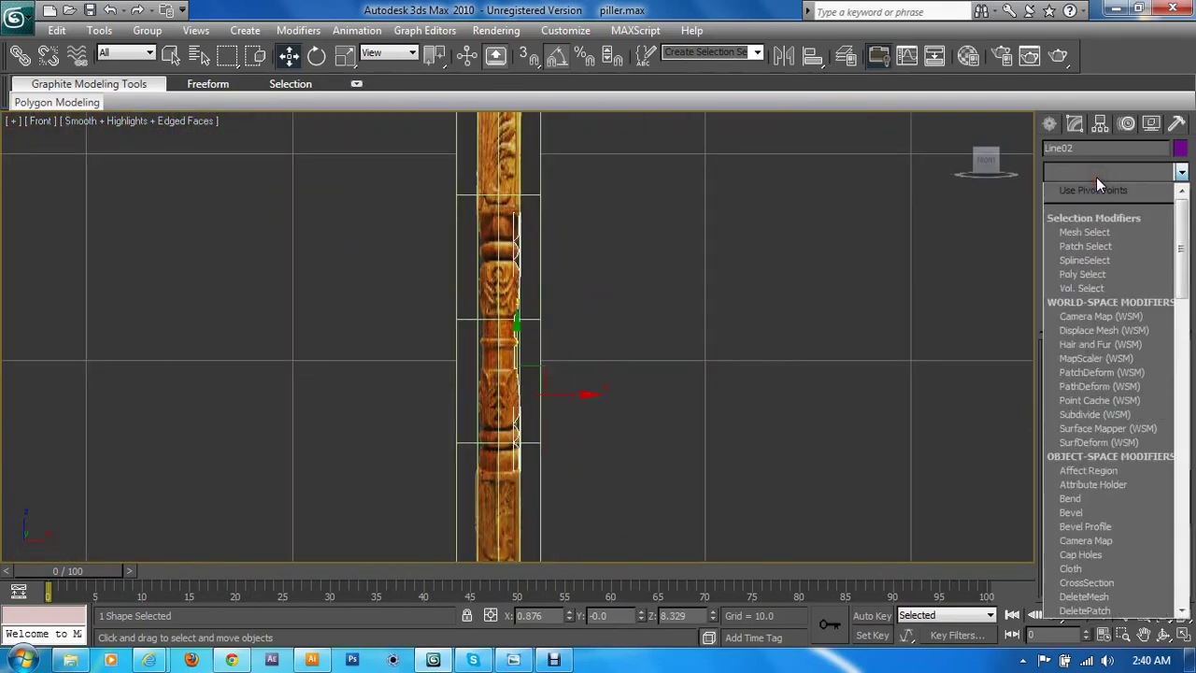
{"action": "key", "text": "l"}
{"action": "left_click", "coordinate": [1091, 191]}
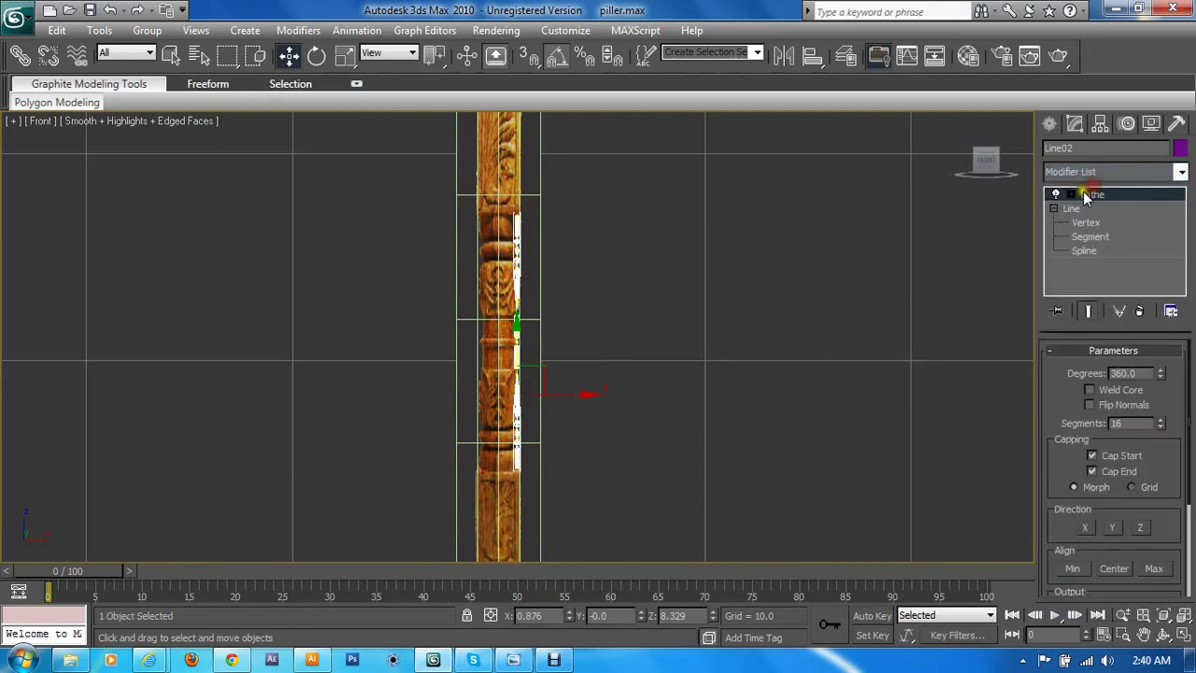
{"action": "left_click", "coordinate": [1093, 456]}
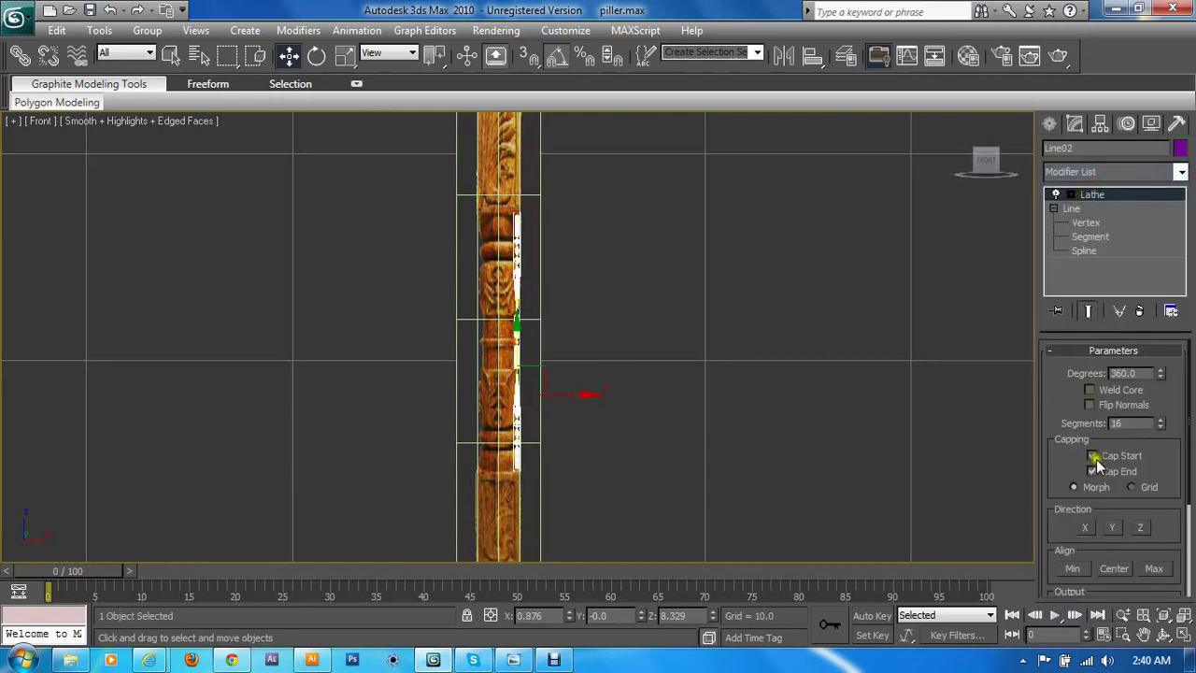
{"action": "left_click", "coordinate": [1076, 568]}
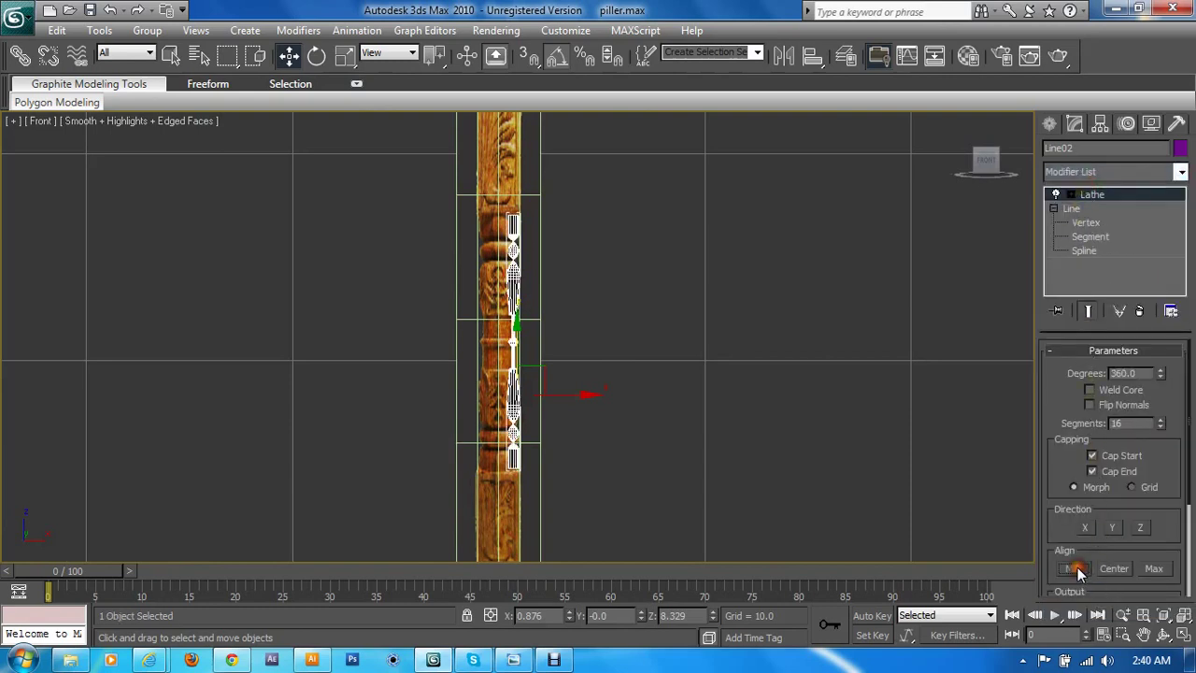
- Select all the profile's vertices and shift the lathed baluster slightly left
{"action": "left_click", "coordinate": [1082, 222]}
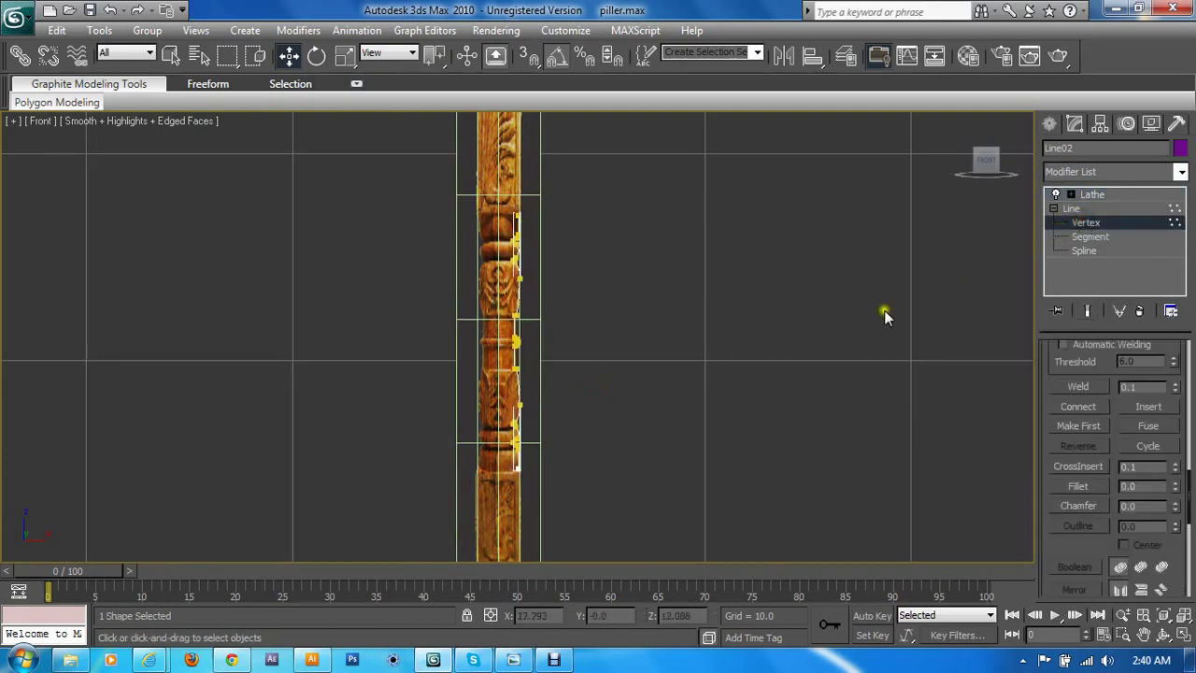
{"action": "scroll", "coordinate": [632, 333], "scroll_direction": "down", "scroll_amount": 2}
{"action": "scroll", "coordinate": [513, 203], "scroll_direction": "up", "scroll_amount": 2}
{"action": "mouse_move", "coordinate": [472, 153]}
{"action": "left_mouse_down"}
{"action": "mouse_move", "coordinate": [577, 440]}
{"action": "mouse_move", "coordinate": [570, 430]}
{"action": "left_mouse_up"}
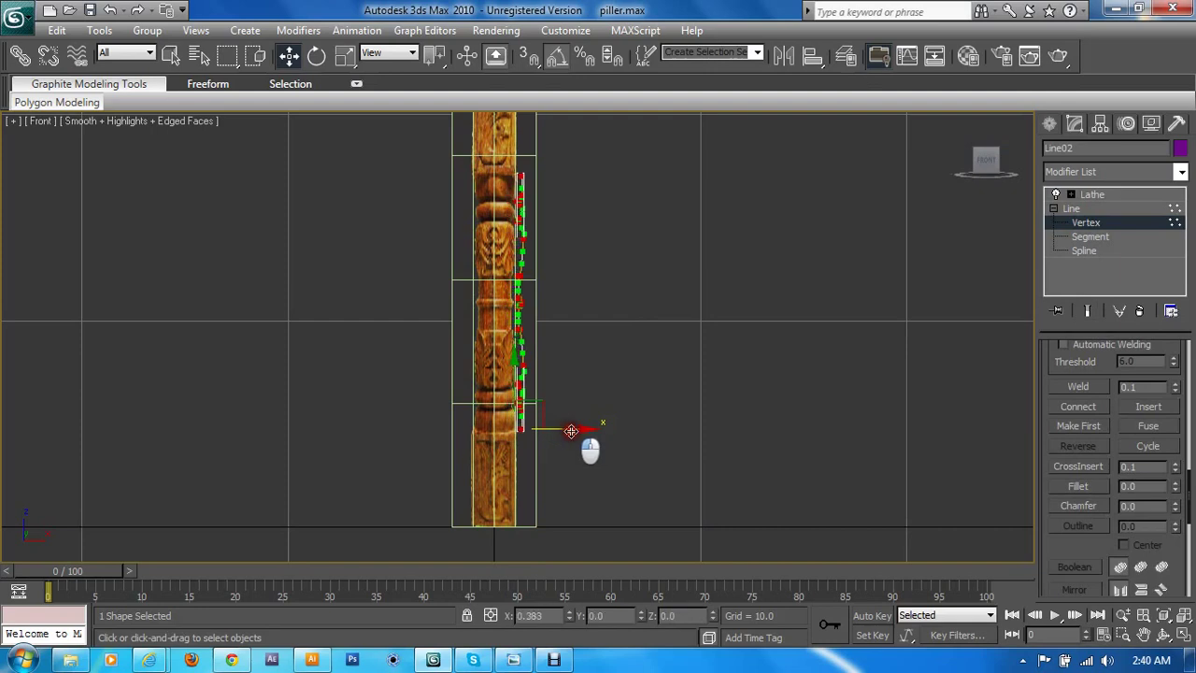
{"action": "left_click", "coordinate": [1091, 194]}
{"action": "scroll", "coordinate": [587, 315], "scroll_direction": "up", "scroll_amount": 1}
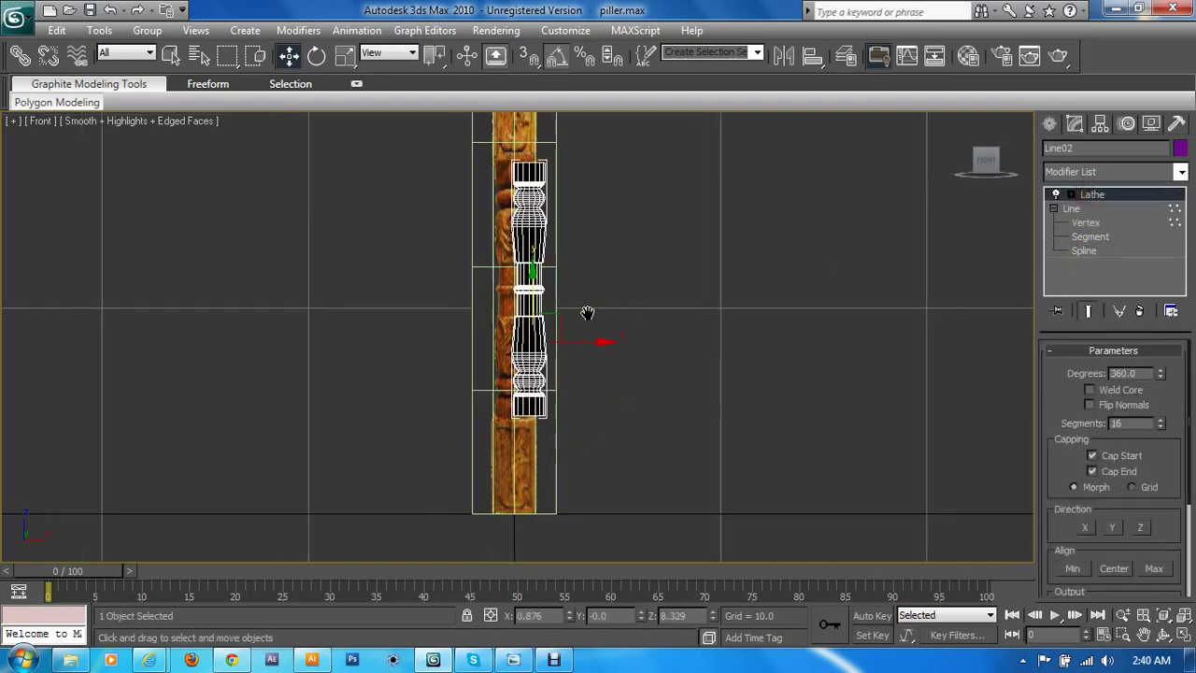
{"action": "scroll", "coordinate": [623, 286], "scroll_direction": "up", "scroll_amount": 2}
{"action": "left_click_drag", "start_coordinate": [685, 318], "coordinate": [658, 290]}
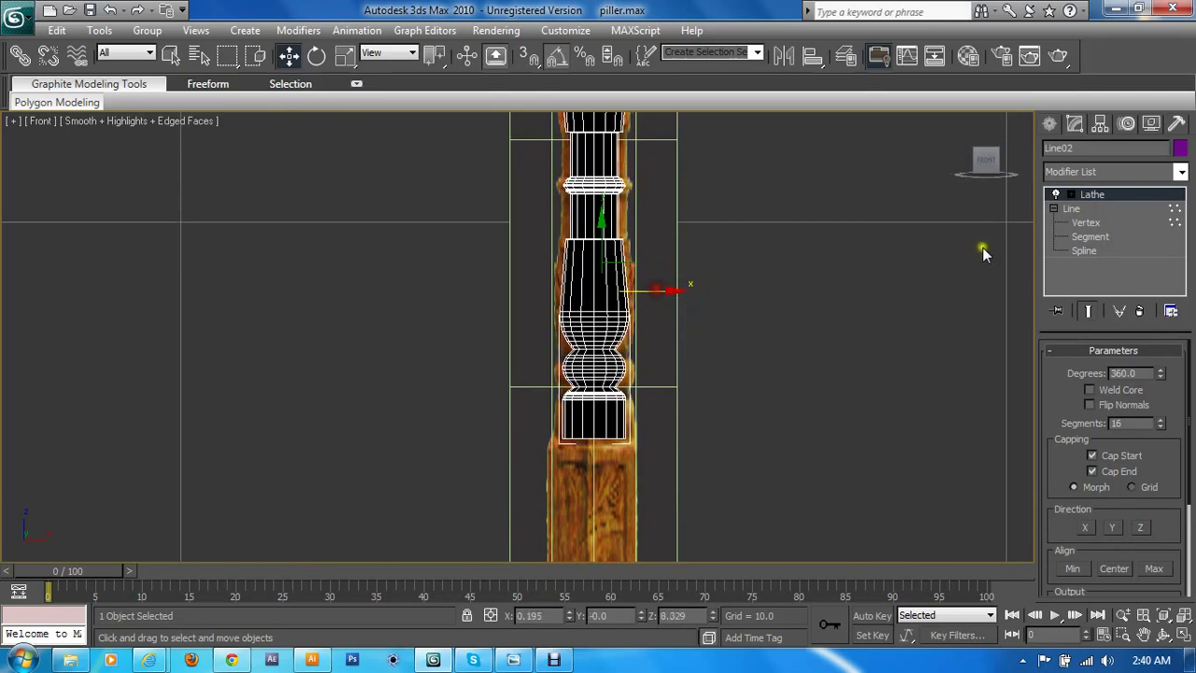
- Move the profile vertices outward along X, checking the lathed width after each adjustment
{"action": "left_click", "coordinate": [1086, 222]}
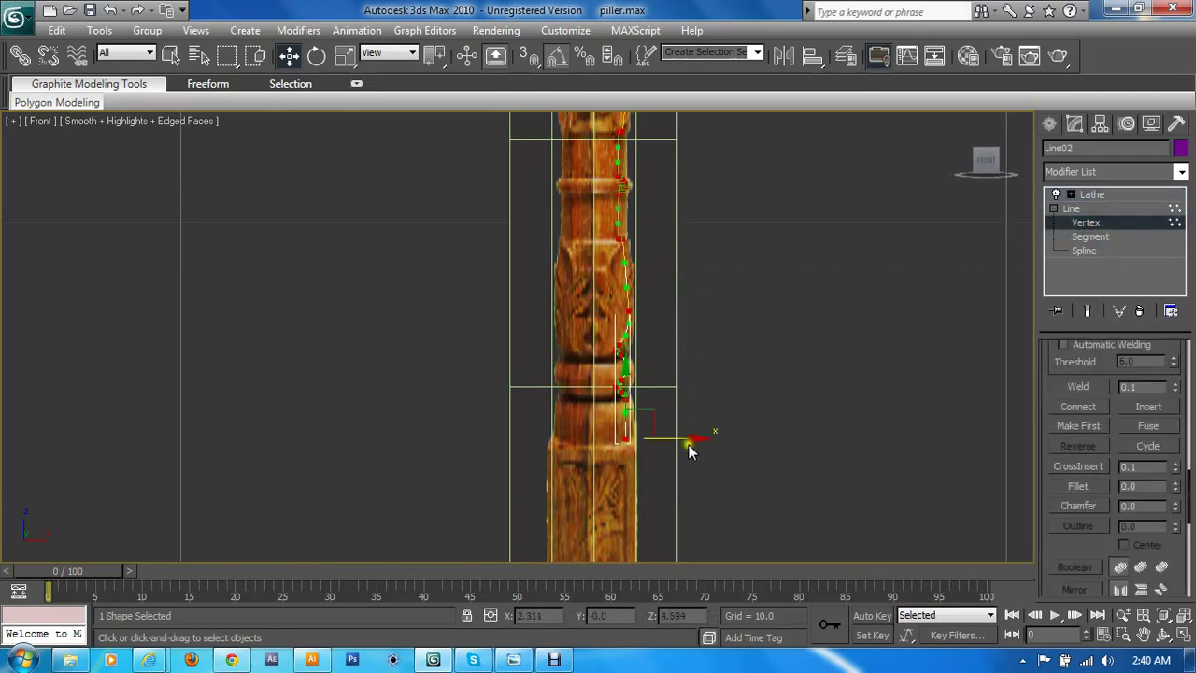
{"action": "left_click_drag", "start_coordinate": [688, 445], "coordinate": [713, 457]}
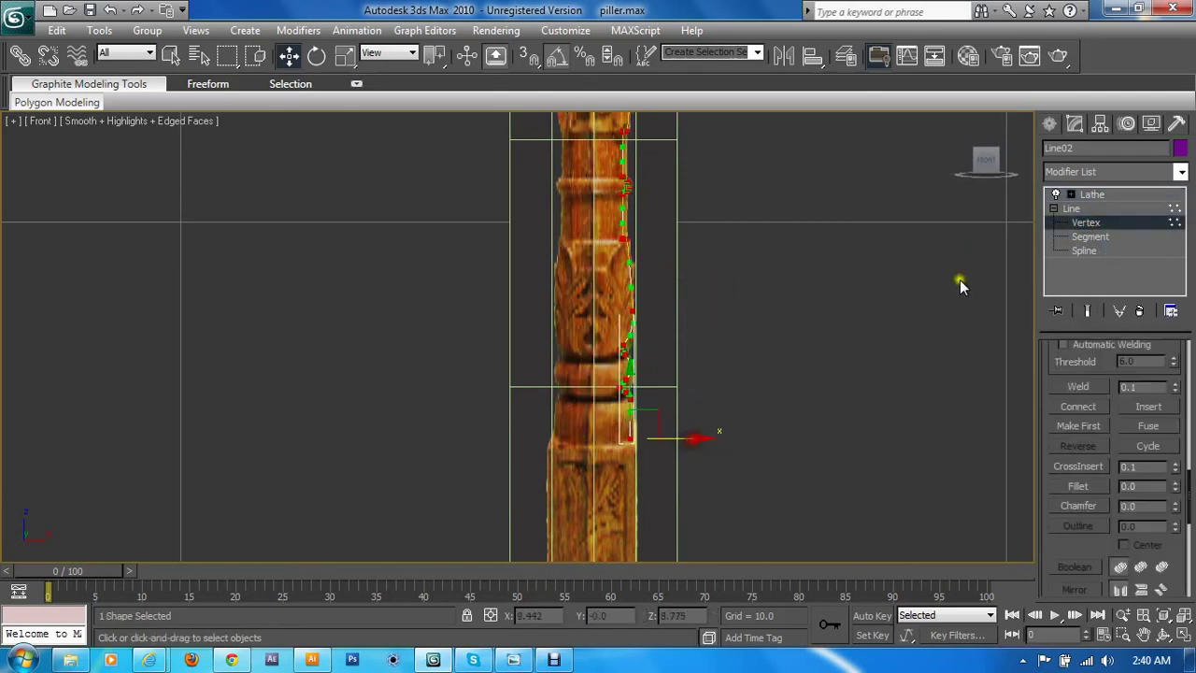
{"action": "left_click", "coordinate": [1098, 196]}
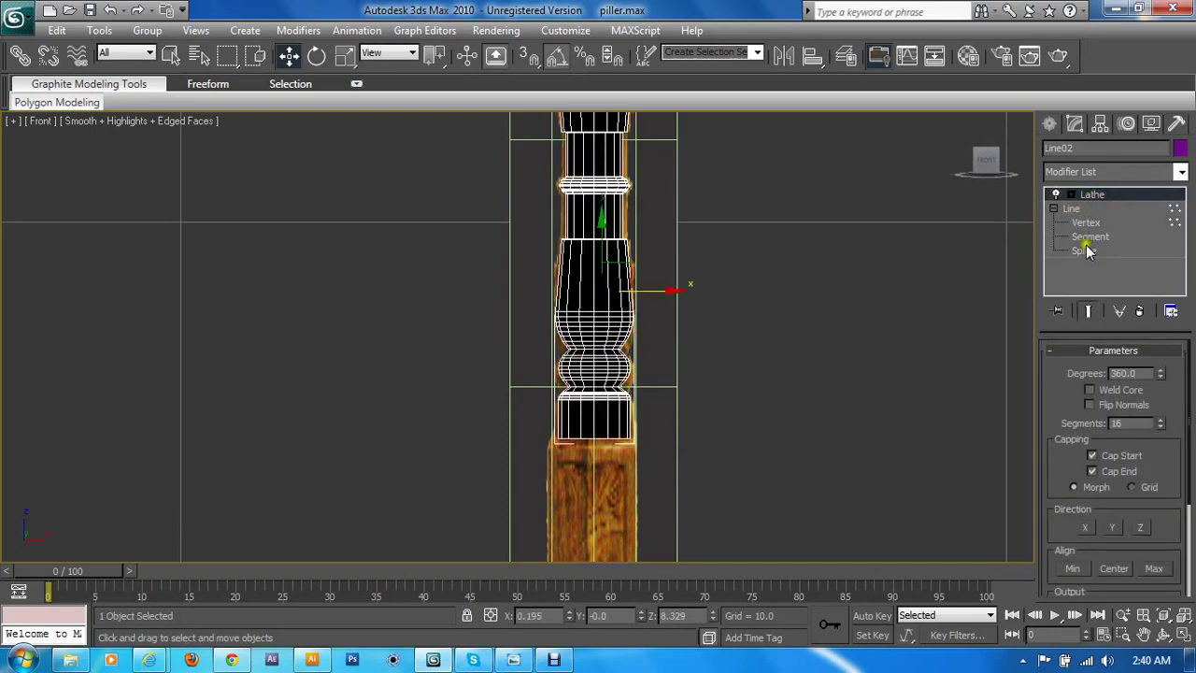
{"action": "left_click", "coordinate": [1083, 222]}
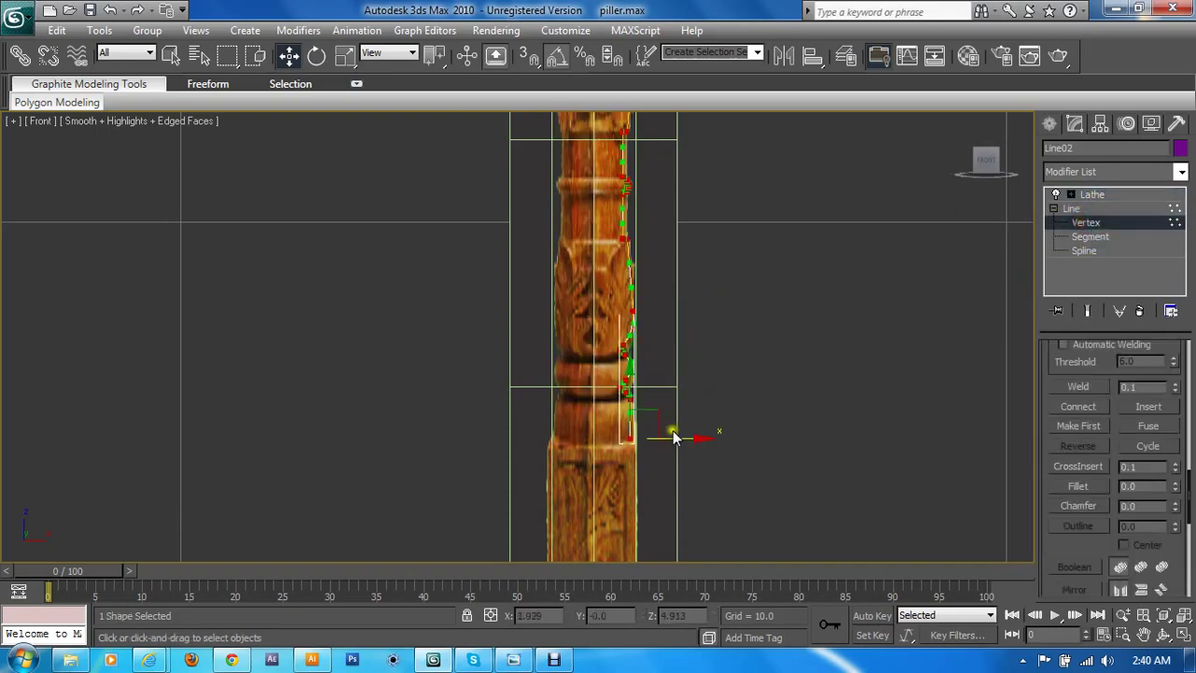
{"action": "left_click_drag", "start_coordinate": [679, 437], "coordinate": [684, 437]}
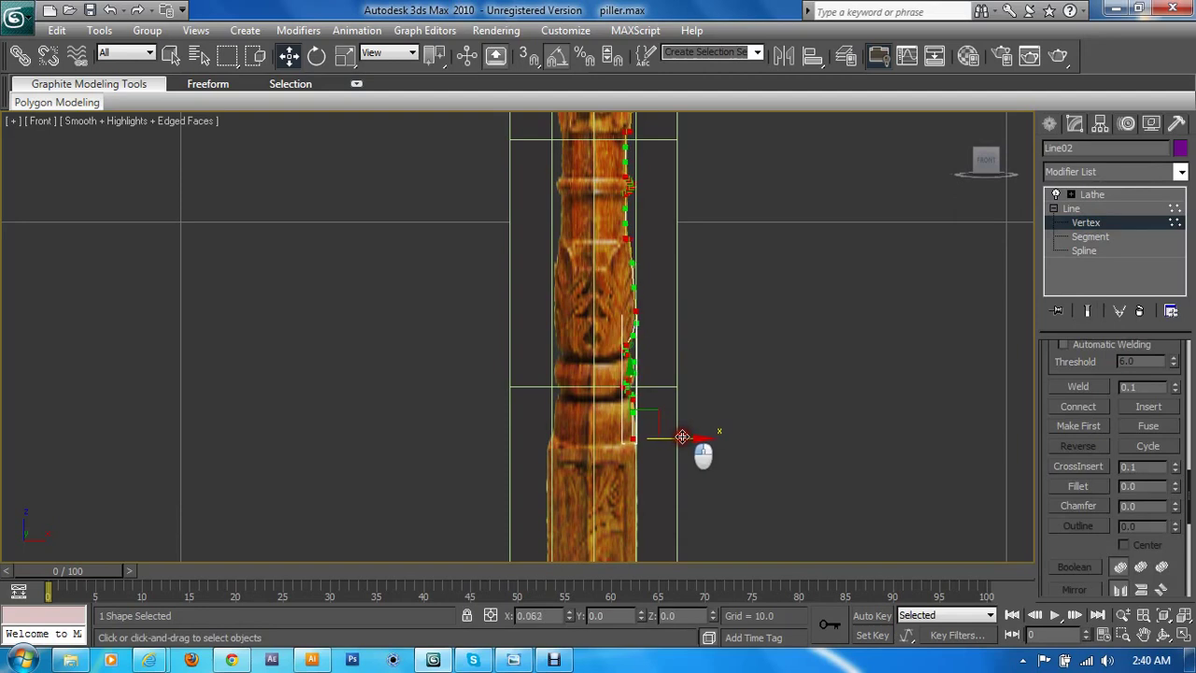
{"action": "left_click", "coordinate": [1090, 196]}
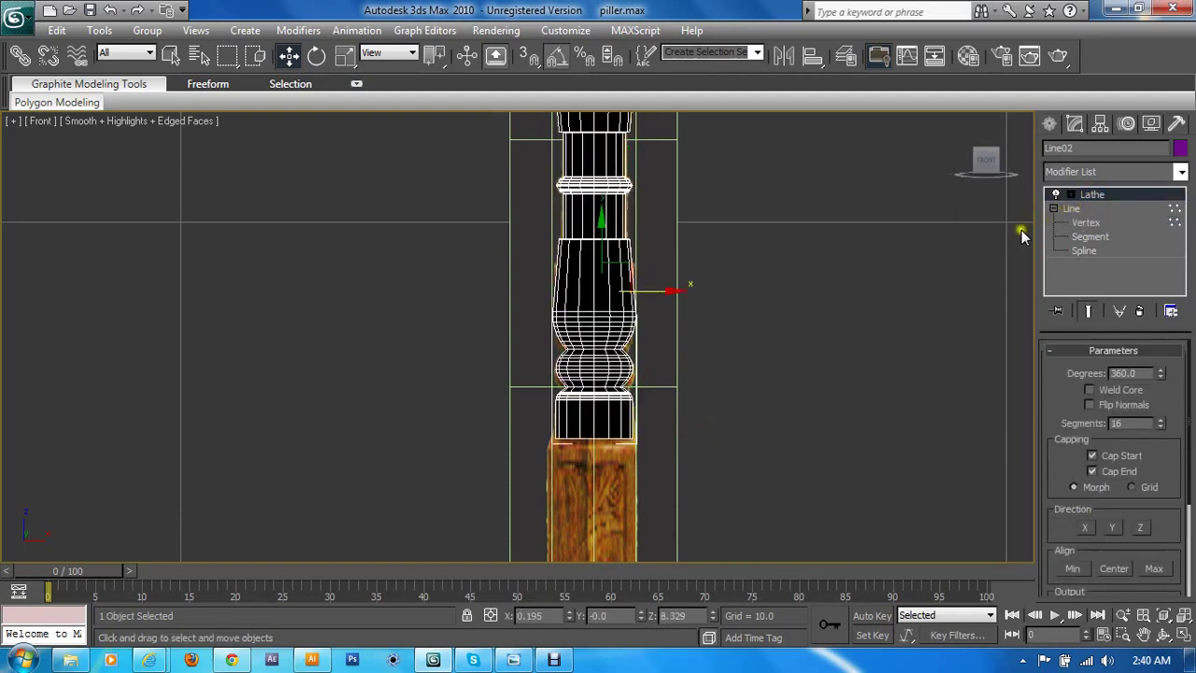
- Maximize the Perspective viewport and enable Flip Normals so the pillar shades purple
{"action": "left_click", "coordinate": [691, 301]}
{"action": "scroll", "coordinate": [620, 316], "scroll_direction": "up", "scroll_amount": 2}
{"action": "scroll", "coordinate": [582, 395], "scroll_direction": "up", "scroll_amount": 2}
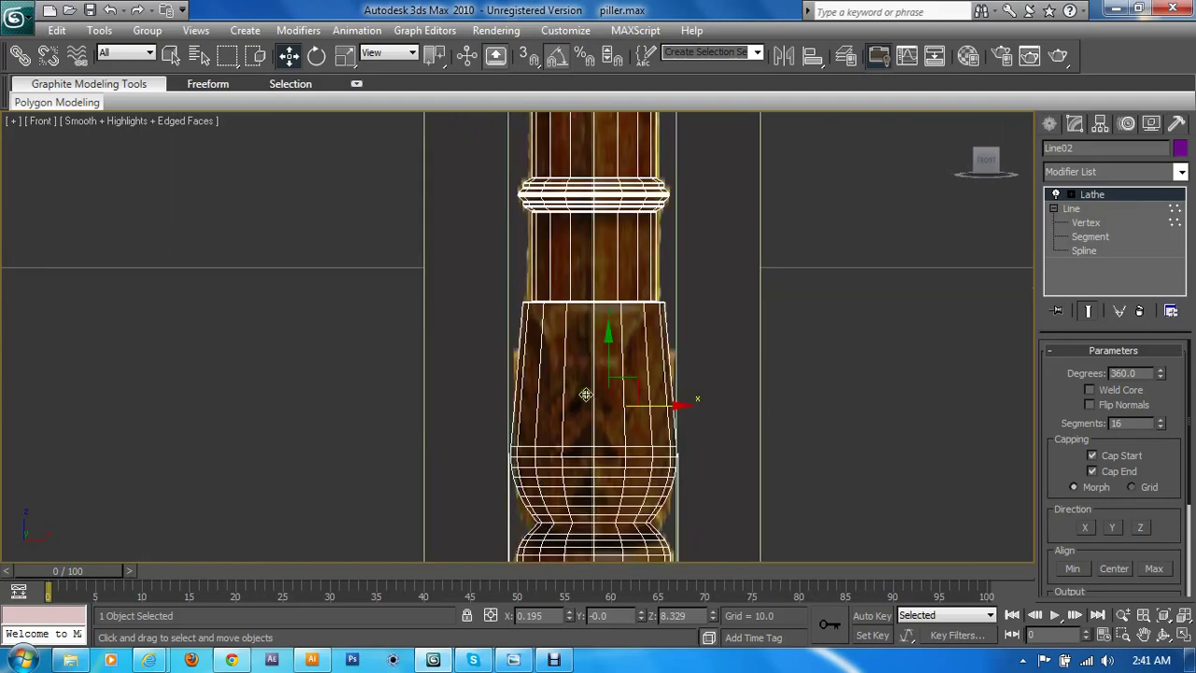
{"action": "scroll", "coordinate": [582, 395], "scroll_direction": "down", "scroll_amount": 1}
{"action": "scroll", "coordinate": [569, 365], "scroll_direction": "down", "scroll_amount": 1}
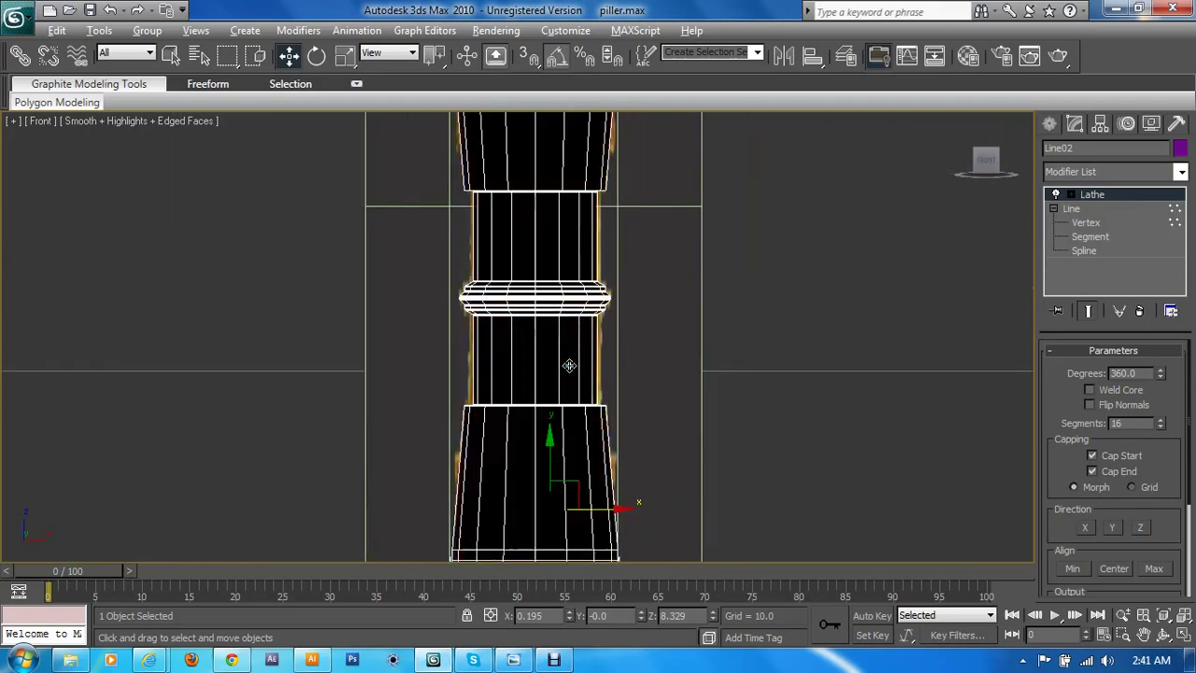
{"action": "key", "text": "alt+w"}
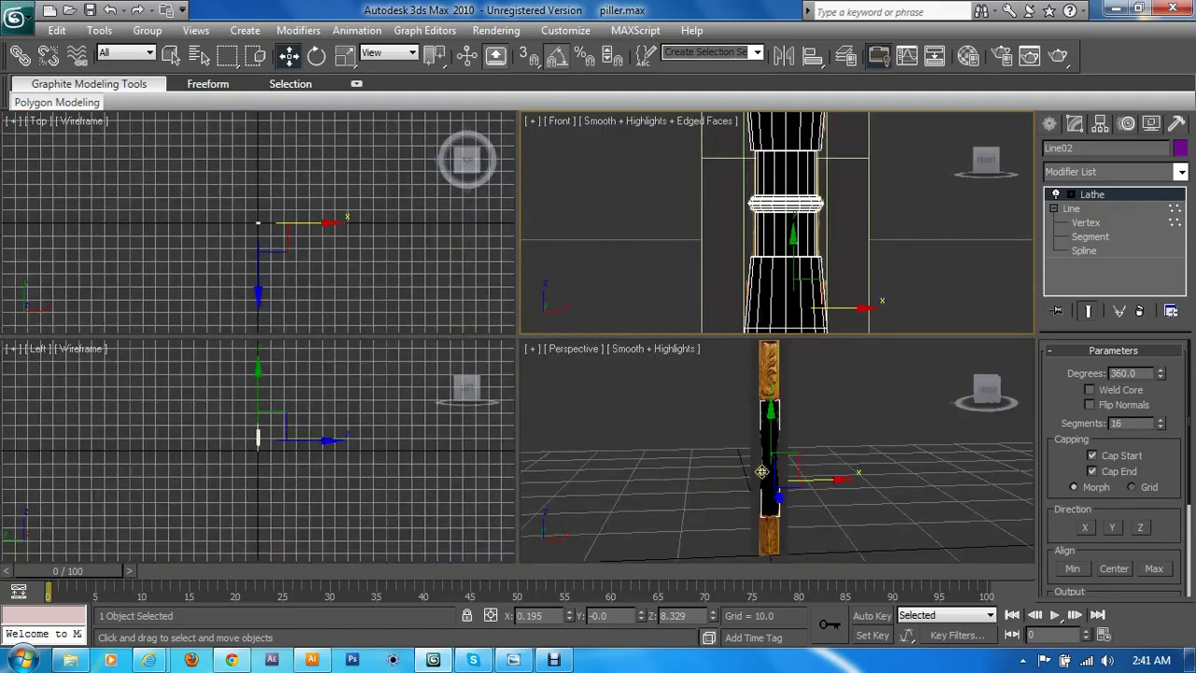
{"action": "right_click", "coordinate": [721, 467]}
{"action": "key", "text": "alt+w"}
{"action": "scroll", "coordinate": [570, 391], "scroll_direction": "up", "scroll_amount": 3}
{"action": "scroll", "coordinate": [567, 384], "scroll_direction": "down", "scroll_amount": 1}
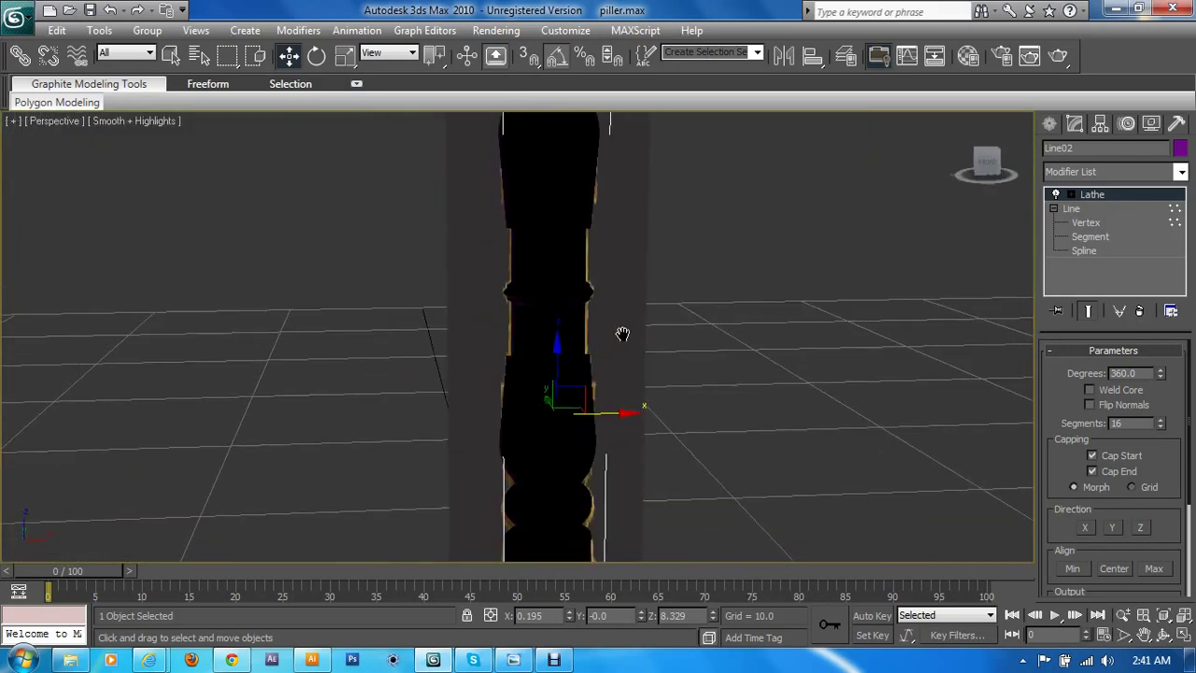
{"action": "left_click", "coordinate": [1104, 406]}
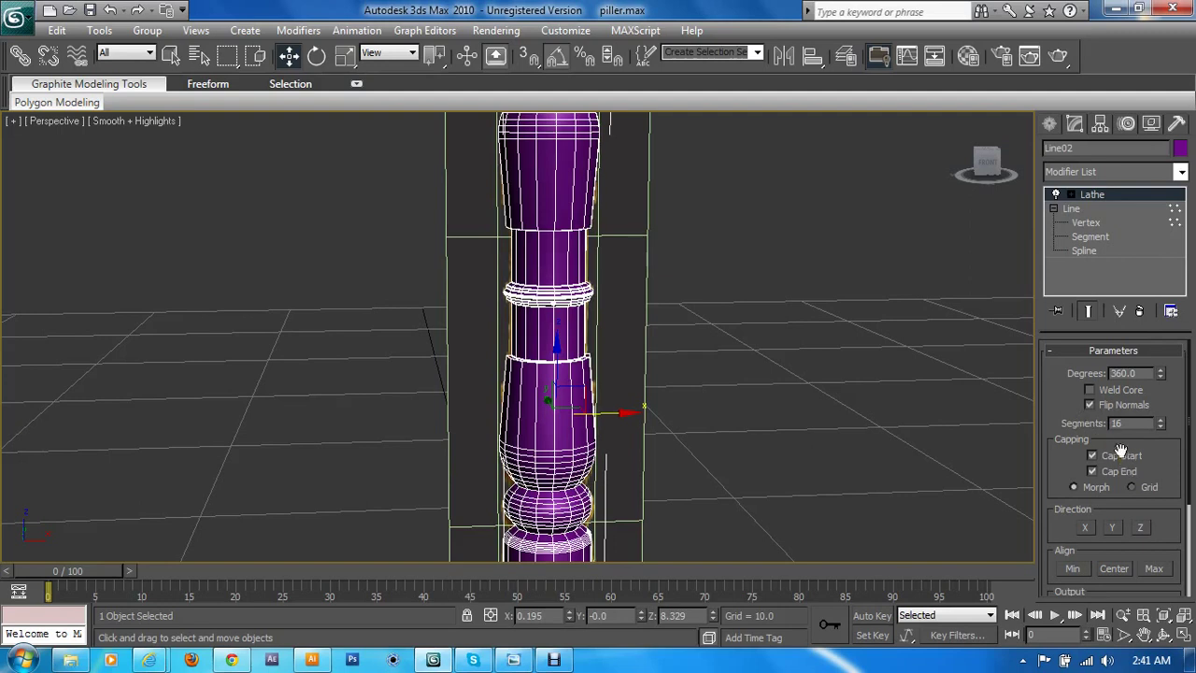
- Set the Lathe segments to 60 and orbit around the smoother pillar
{"action": "left_click", "coordinate": [110, 123]}
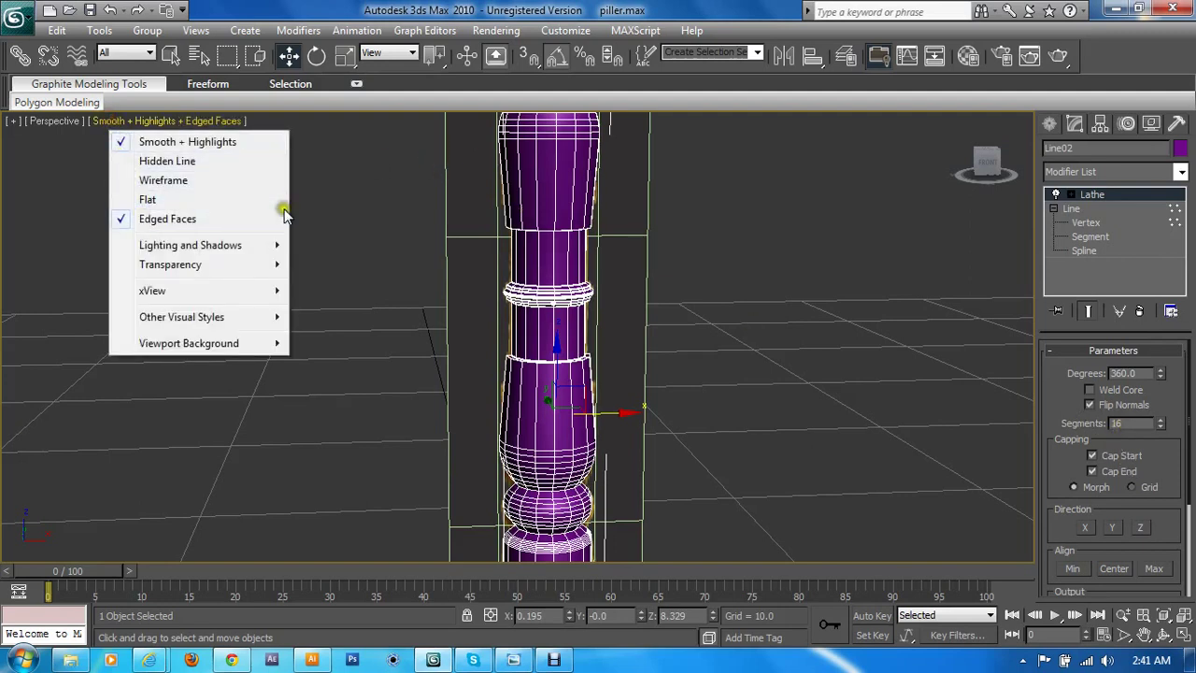
{"action": "left_click", "coordinate": [1132, 422]}
{"action": "type", "text": "6"}
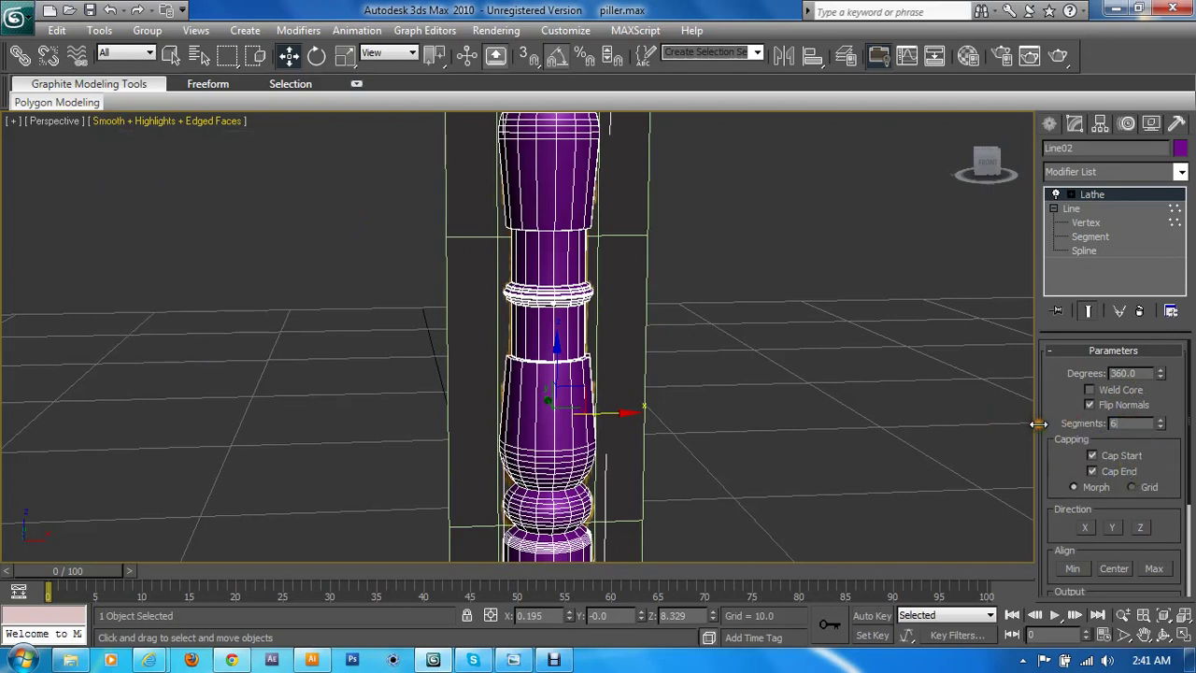
{"action": "type", "text": "0"}
{"action": "key", "text": "Return"}
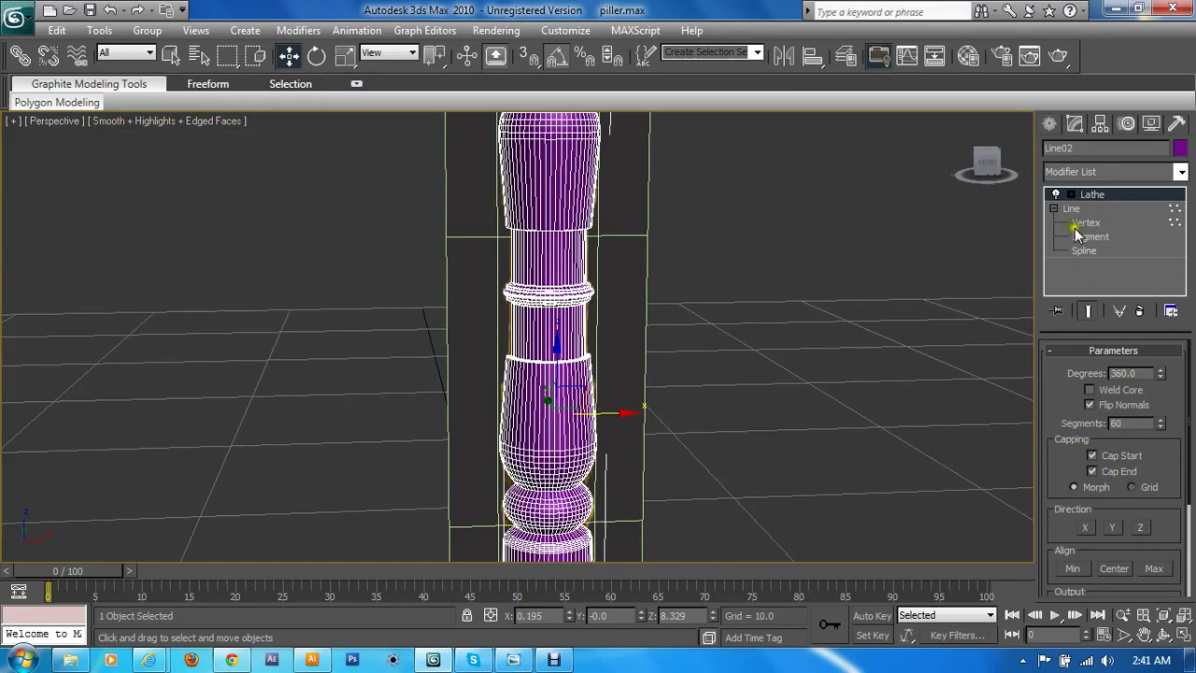
{"action": "left_click", "coordinate": [847, 308]}
{"action": "mouse_move", "coordinate": [769, 420]}
{"action": "middle_mouse_down", "text": "alt"}
{"action": "mouse_move", "coordinate": [700, 408]}
{"action": "mouse_move", "coordinate": [743, 477]}
{"action": "middle_mouse_up", "text": "alt"}
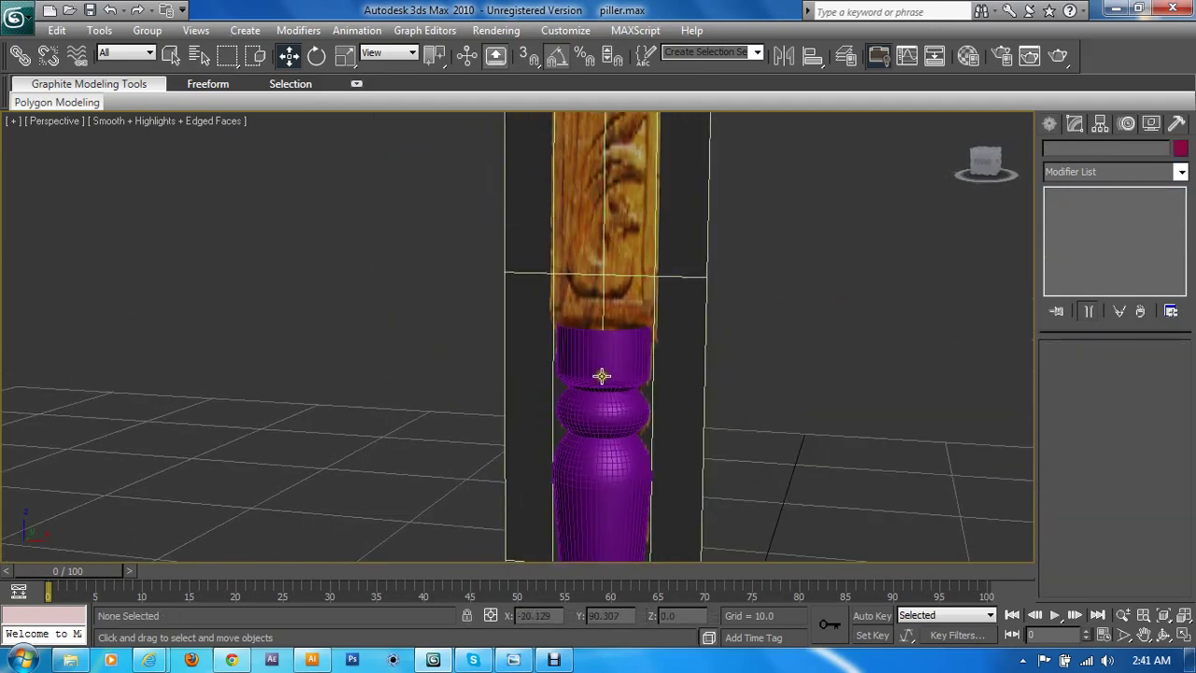
- Select the pillar, zoom on its ring in the Top view, and show Standard Primitives
{"action": "left_click", "coordinate": [602, 375]}
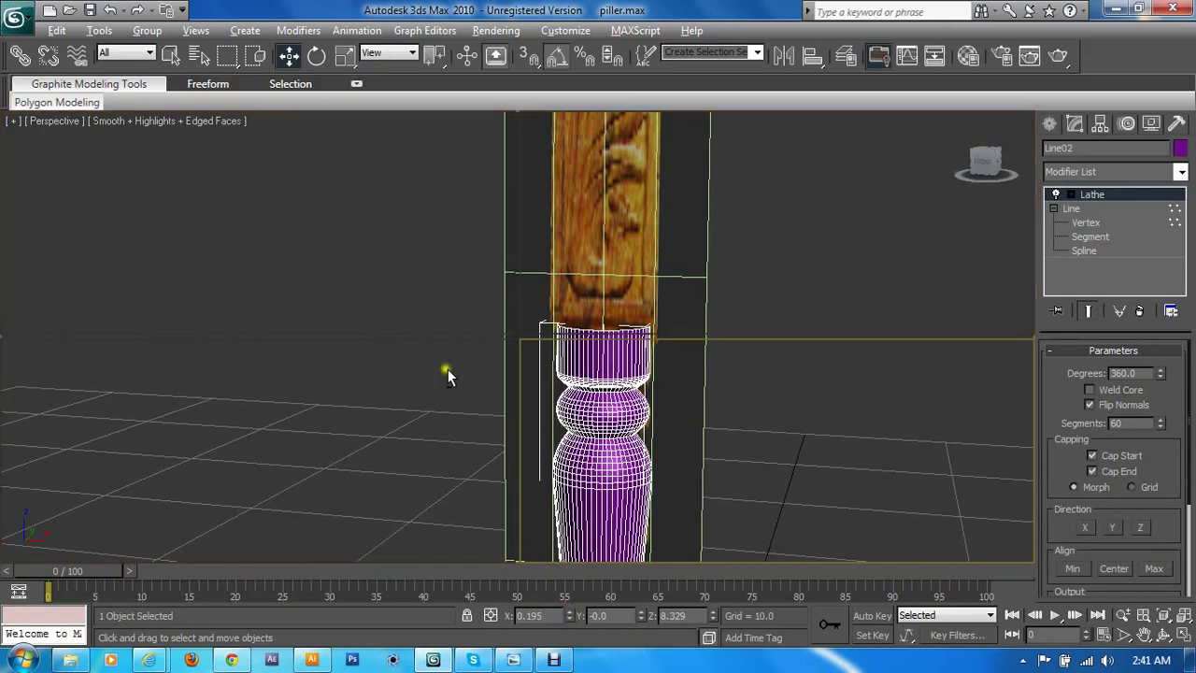
{"action": "key", "text": "alt+w"}
{"action": "key", "text": "alt+w"}
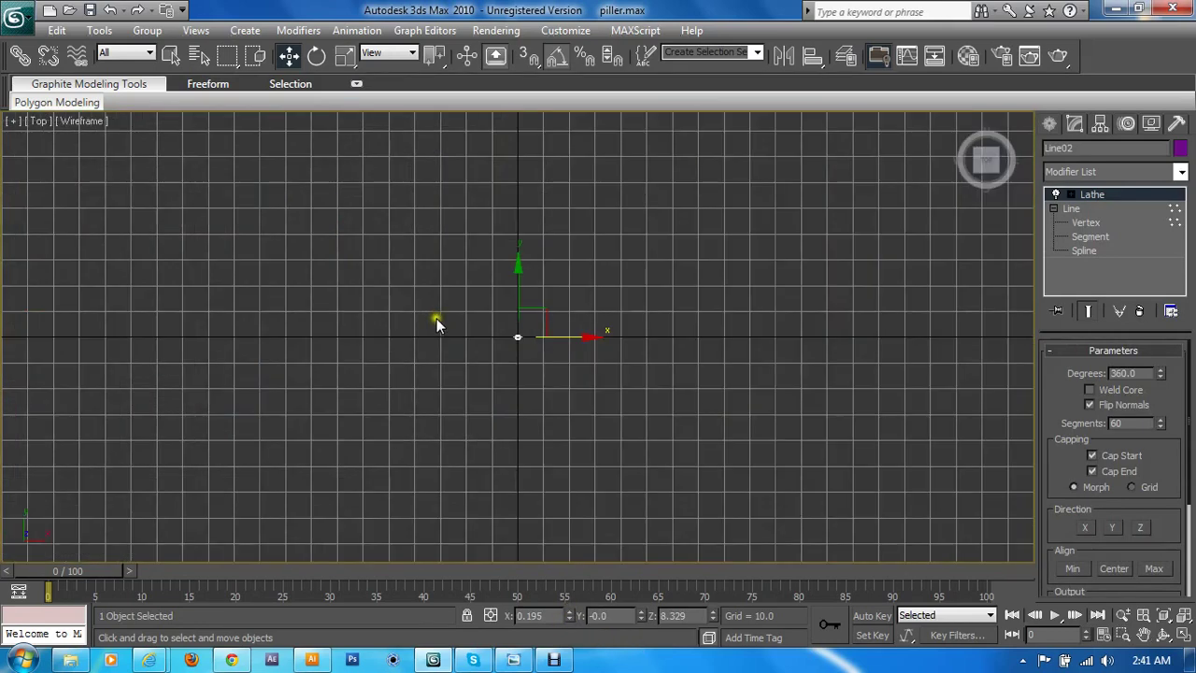
{"action": "scroll", "coordinate": [642, 354], "scroll_direction": "up", "scroll_amount": 3}
{"action": "scroll", "coordinate": [647, 353], "scroll_direction": "up", "scroll_amount": 4}
{"action": "scroll", "coordinate": [647, 353], "scroll_direction": "up", "scroll_amount": 2}
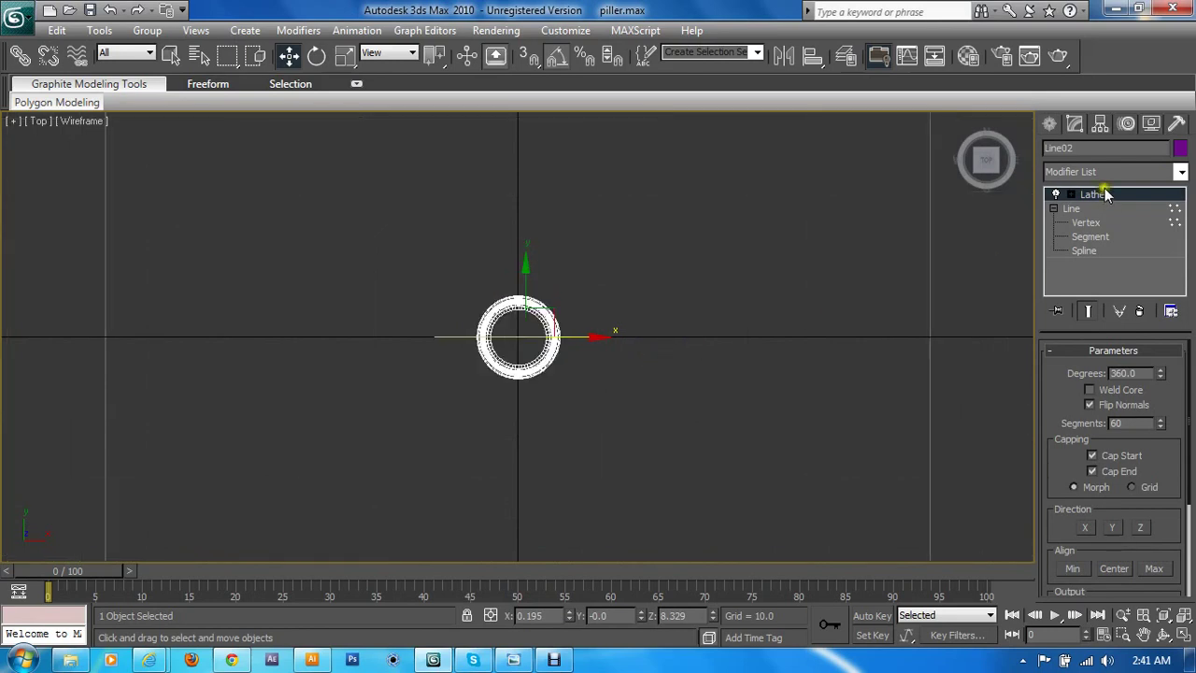
{"action": "left_click", "coordinate": [1049, 123]}
{"action": "left_click", "coordinate": [1056, 153]}
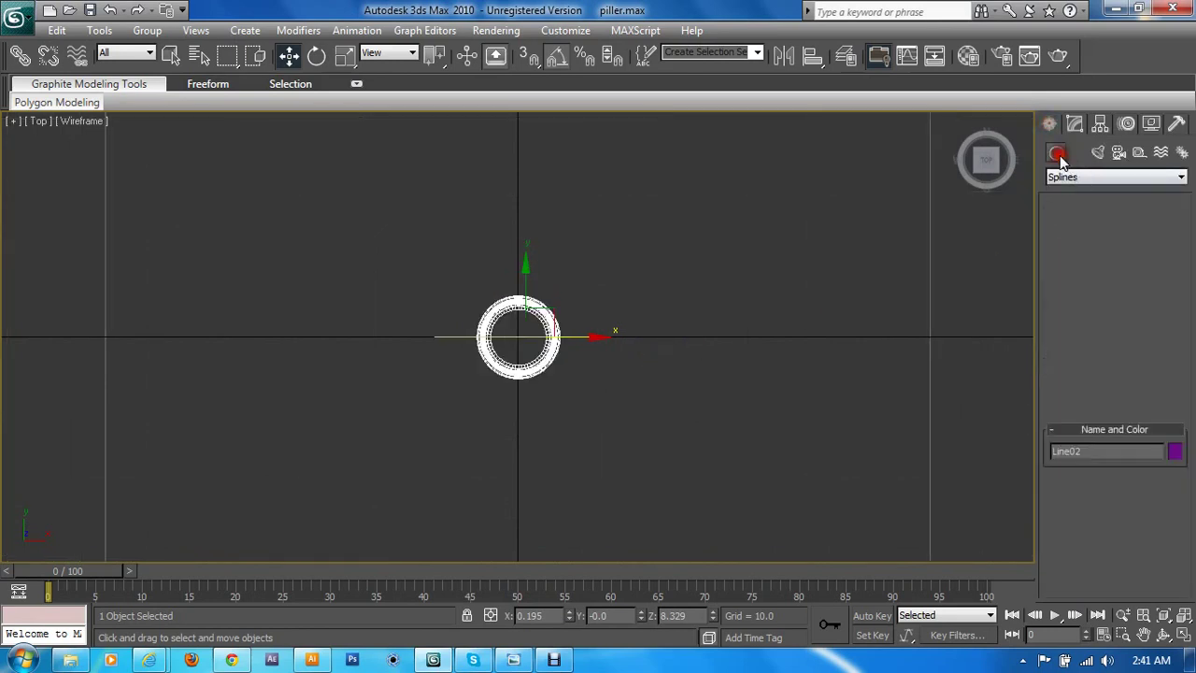
{"action": "scroll", "coordinate": [769, 298], "scroll_direction": "up", "scroll_amount": 3}
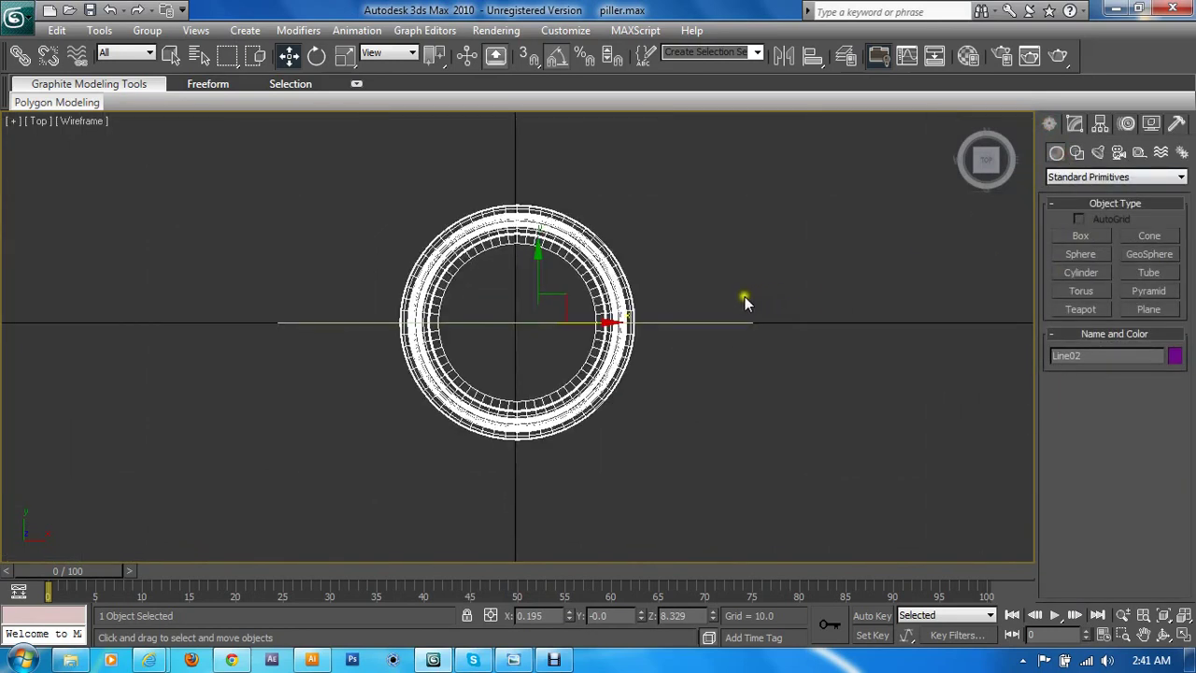
- Toggle Affect Pivot Only and Affect Object Only in Hierarchy > Pivot, then return to Modify
{"action": "left_click", "coordinate": [1099, 124]}
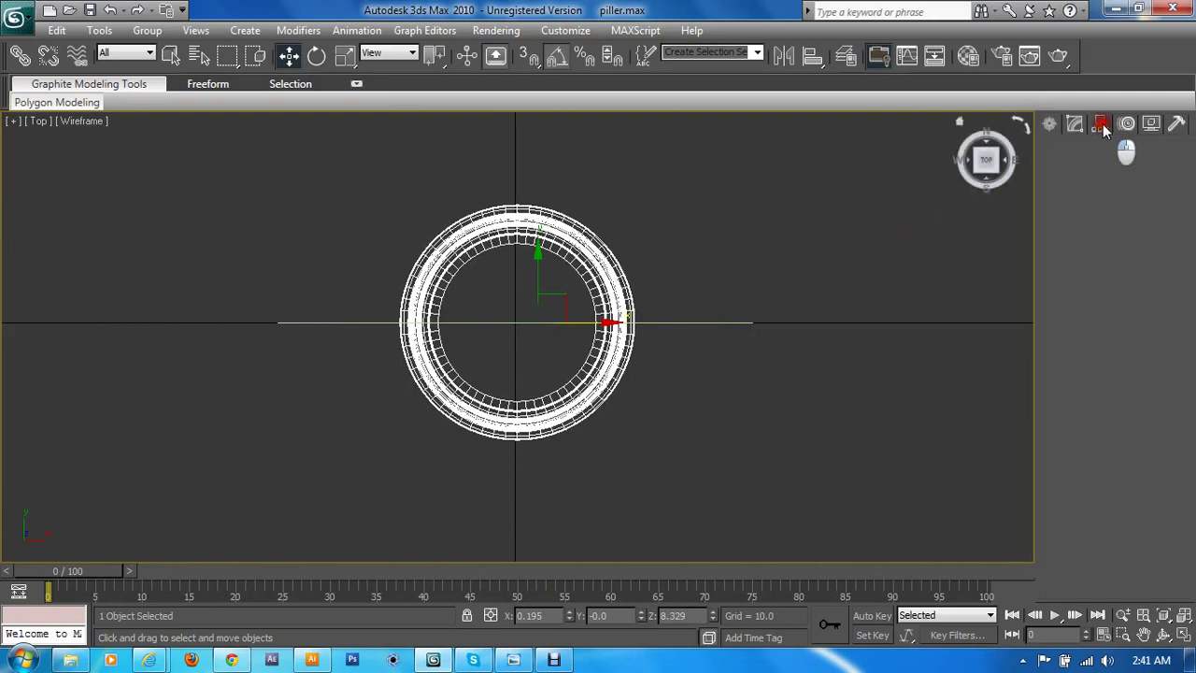
{"action": "left_click", "coordinate": [1112, 236]}
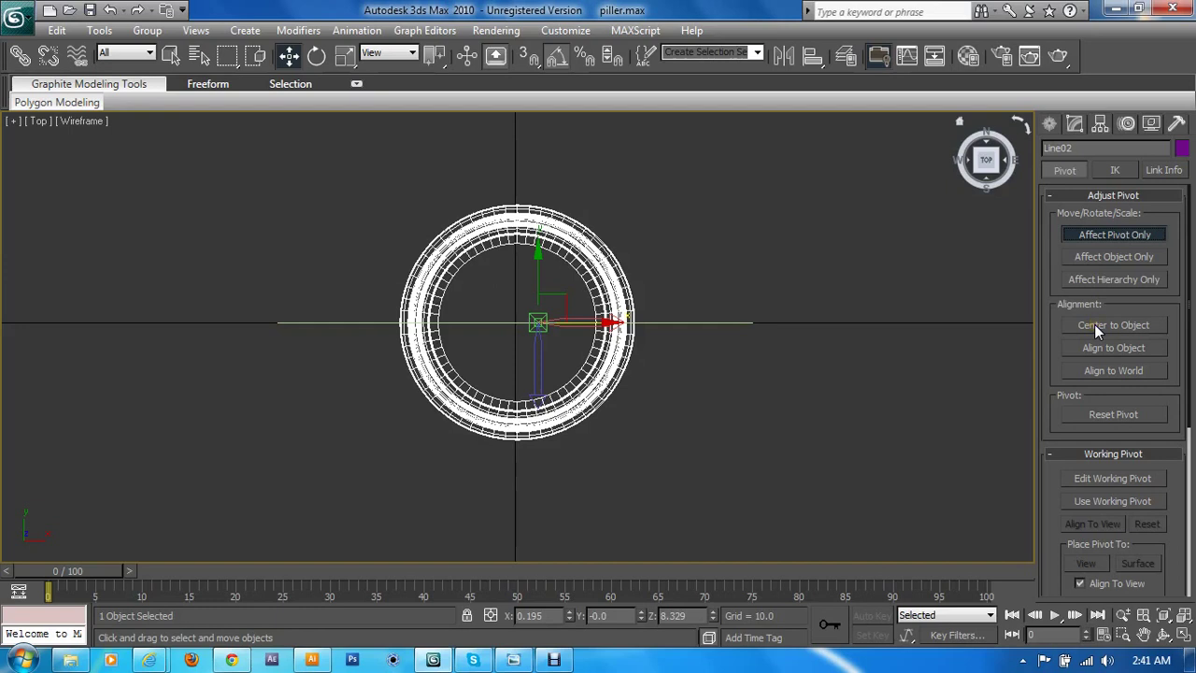
{"action": "left_click", "coordinate": [1099, 255]}
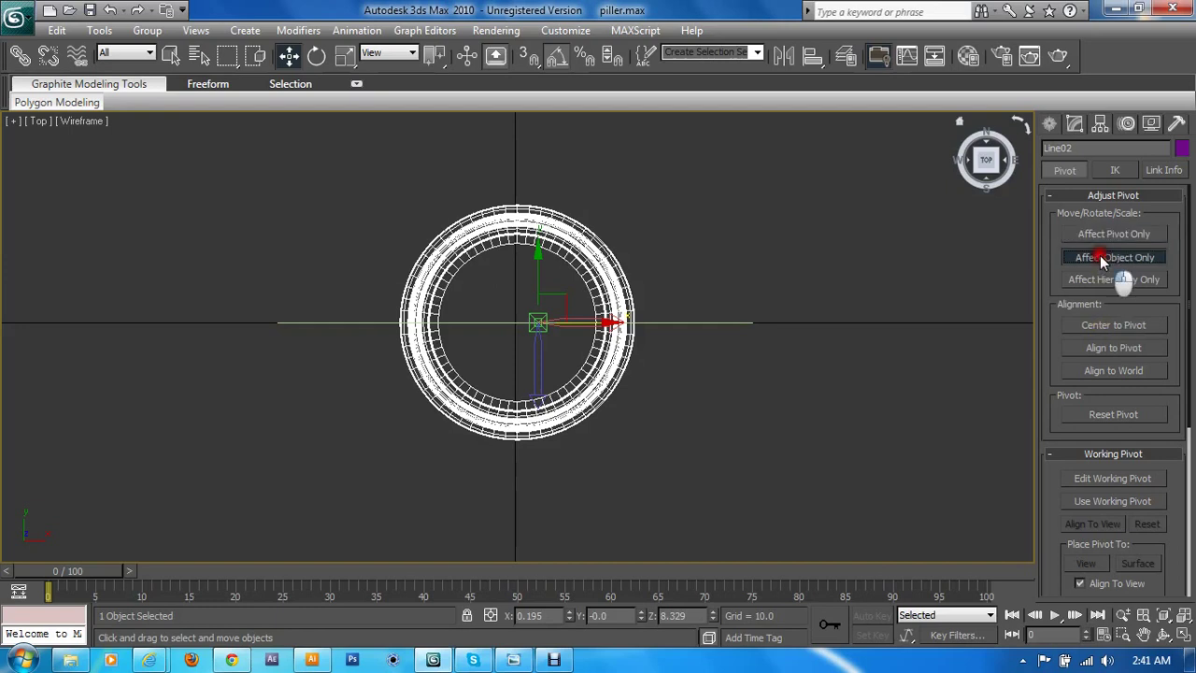
{"action": "left_click", "coordinate": [1099, 235]}
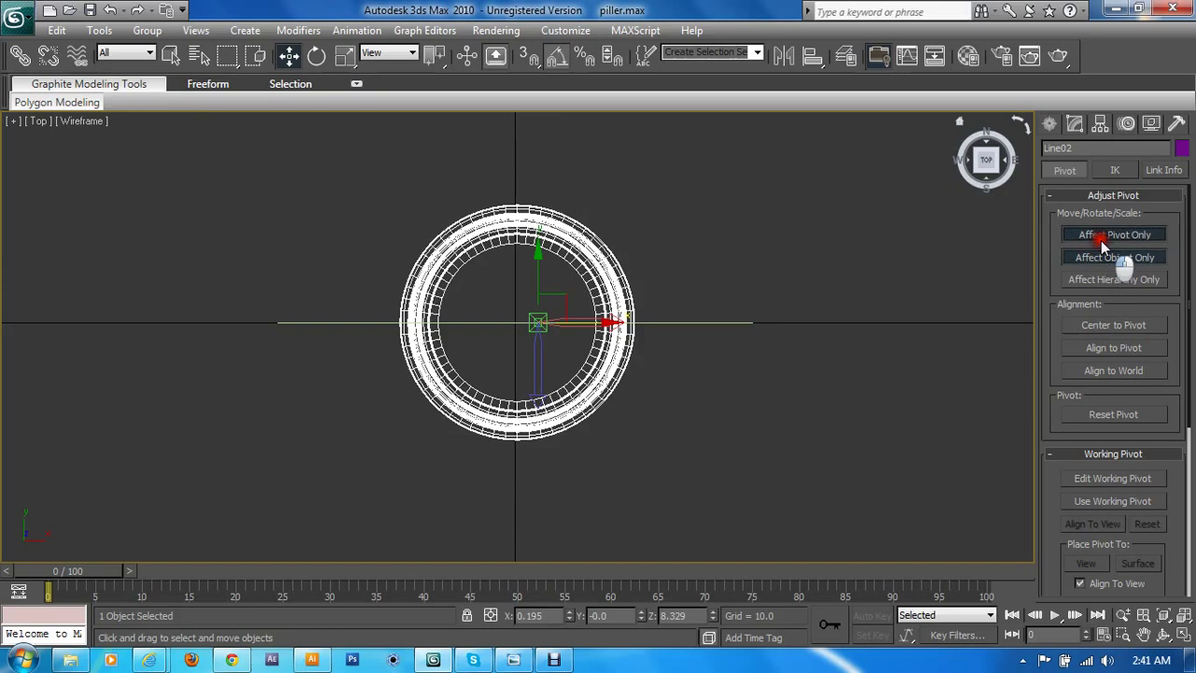
{"action": "left_click", "coordinate": [1064, 124]}
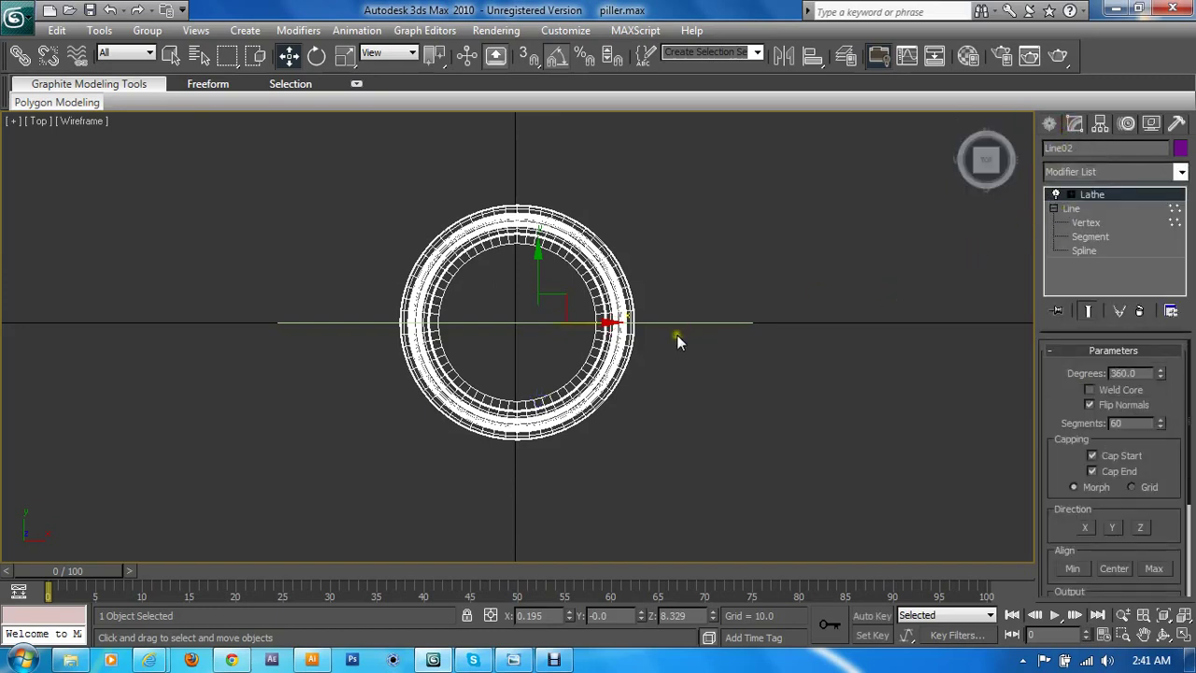
- Check the Line level, reselect Lathe, and zoom closely on the ring's top edges
{"action": "left_click", "coordinate": [1084, 221]}
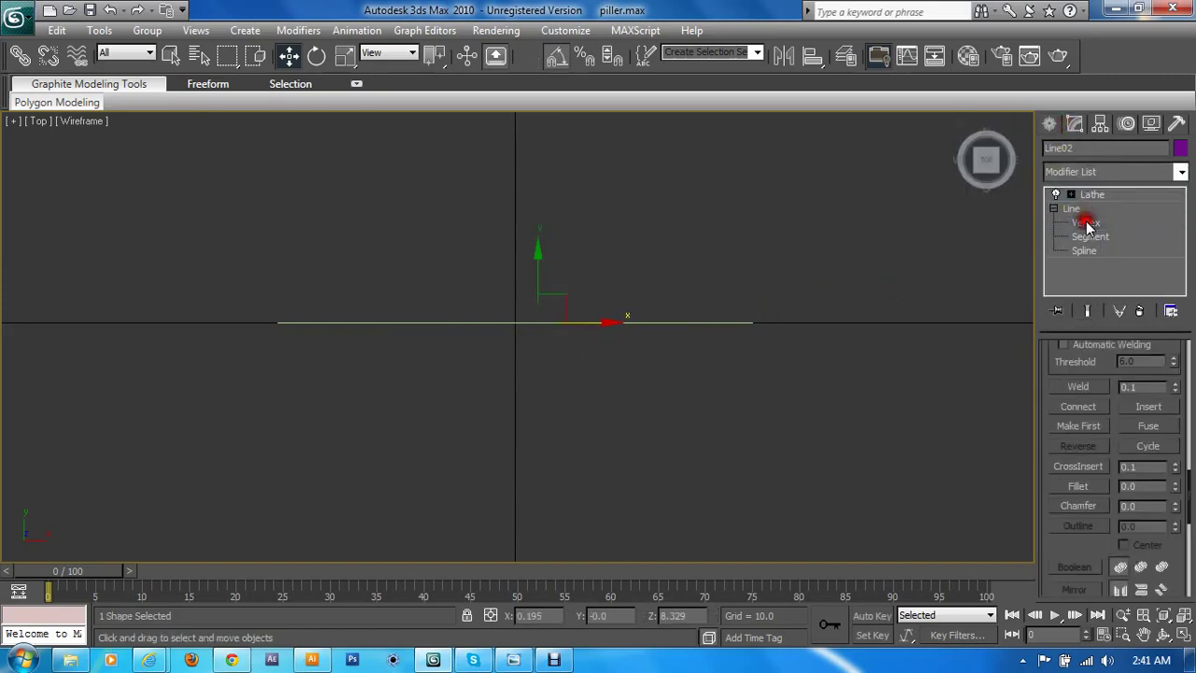
{"action": "left_click", "coordinate": [1088, 194]}
{"action": "scroll", "coordinate": [603, 333], "scroll_direction": "up", "scroll_amount": 3}
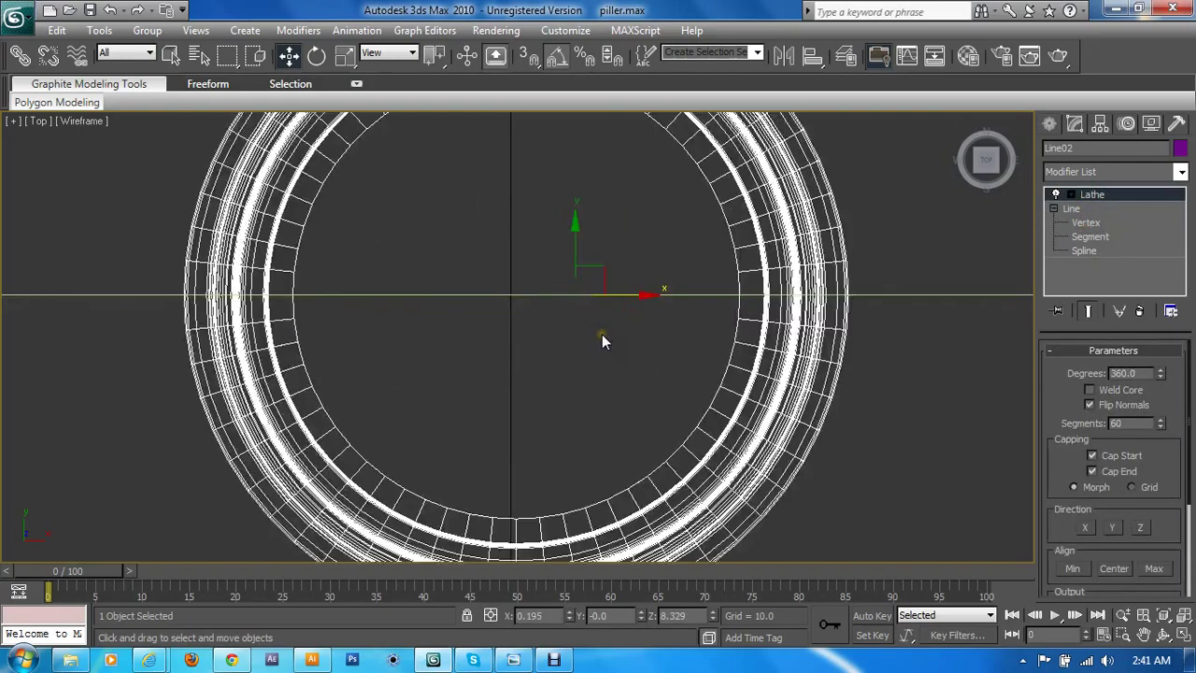
{"action": "middle_click_drag", "start_coordinate": [603, 332], "coordinate": [626, 467]}
{"action": "scroll", "coordinate": [598, 285], "scroll_direction": "down", "scroll_amount": 1}
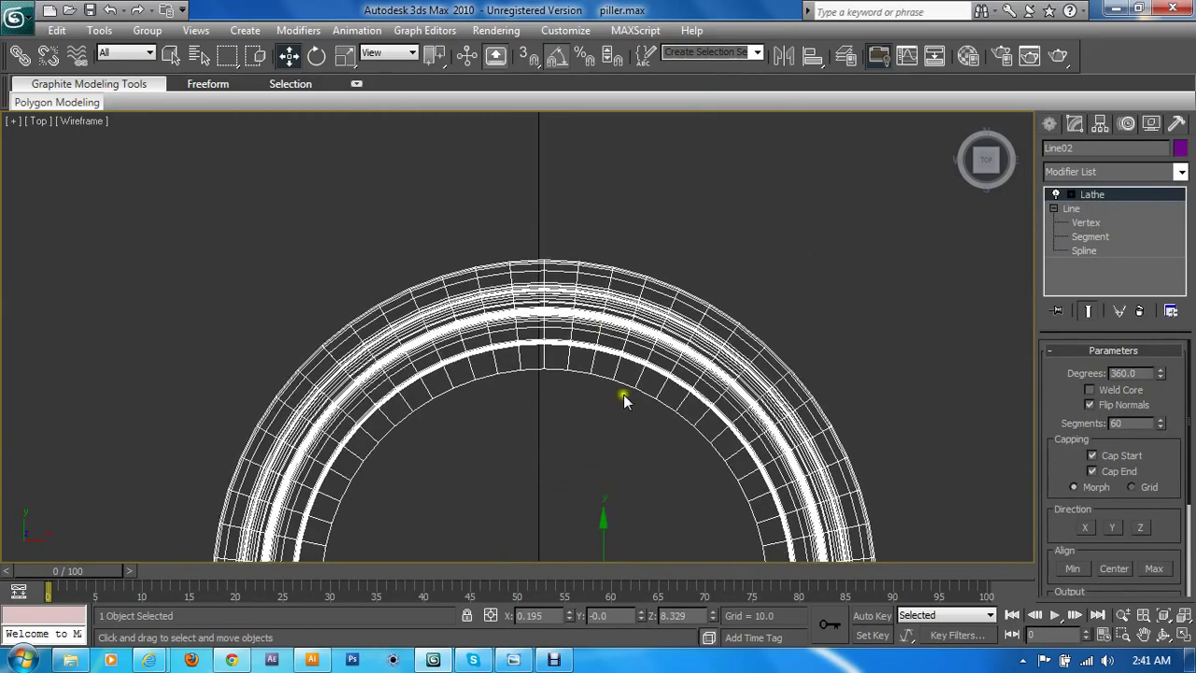
{"action": "middle_click_drag", "start_coordinate": [623, 394], "coordinate": [644, 336]}
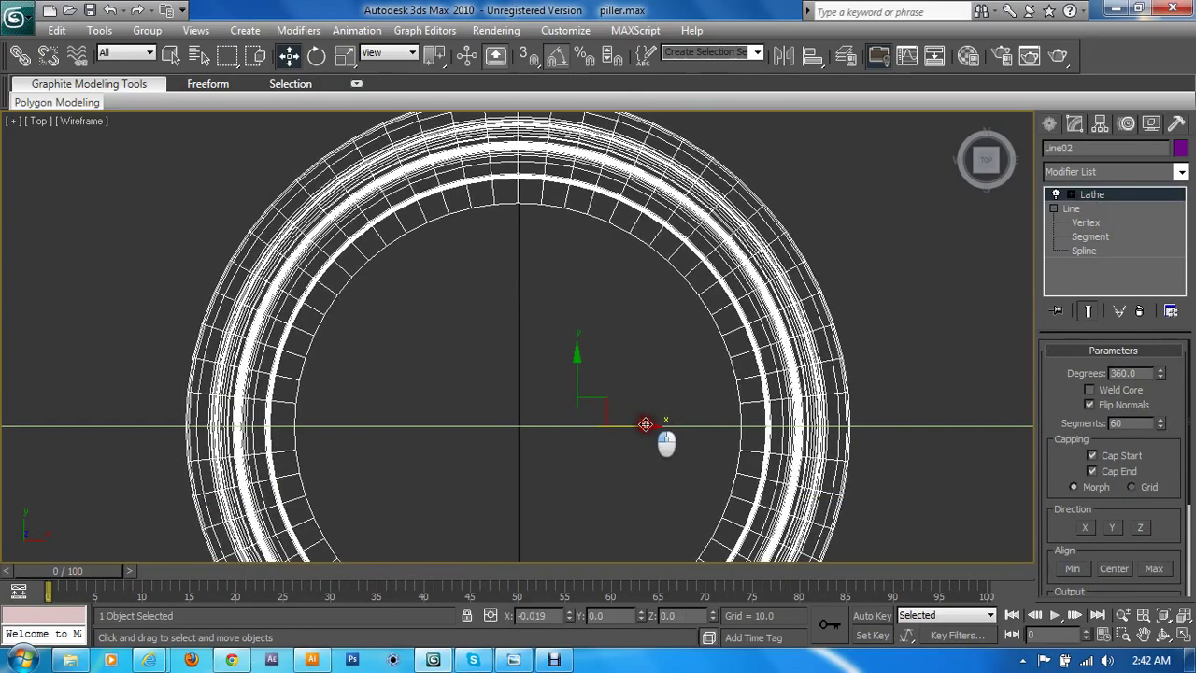
{"action": "scroll", "coordinate": [619, 301], "scroll_direction": "up", "scroll_amount": 2}
{"action": "scroll", "coordinate": [648, 440], "scroll_direction": "up", "scroll_amount": 2}
{"action": "mouse_move", "coordinate": [648, 440]}
{"action": "middle_mouse_down"}
{"action": "mouse_move", "coordinate": [653, 272]}
{"action": "mouse_move", "coordinate": [639, 379]}
{"action": "middle_mouse_up"}
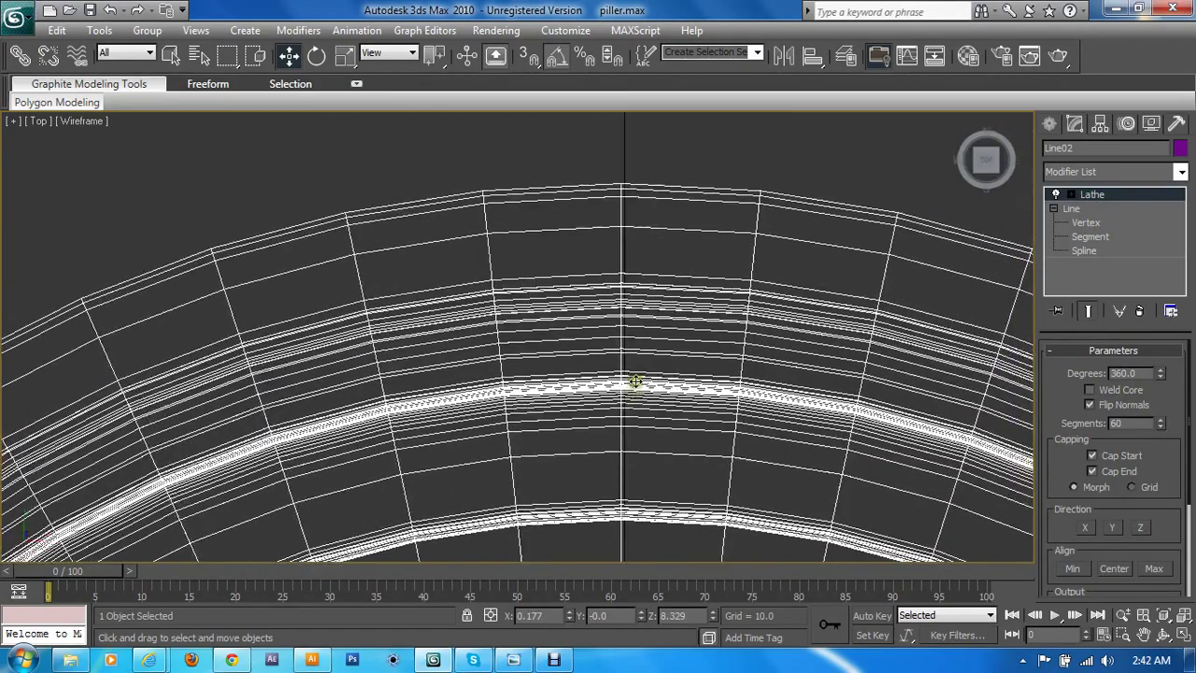
{"action": "scroll", "coordinate": [638, 379], "scroll_direction": "up", "scroll_amount": 2}
{"action": "scroll", "coordinate": [591, 384], "scroll_direction": "up", "scroll_amount": 2}
{"action": "scroll", "coordinate": [591, 384], "scroll_direction": "up", "scroll_amount": 2}
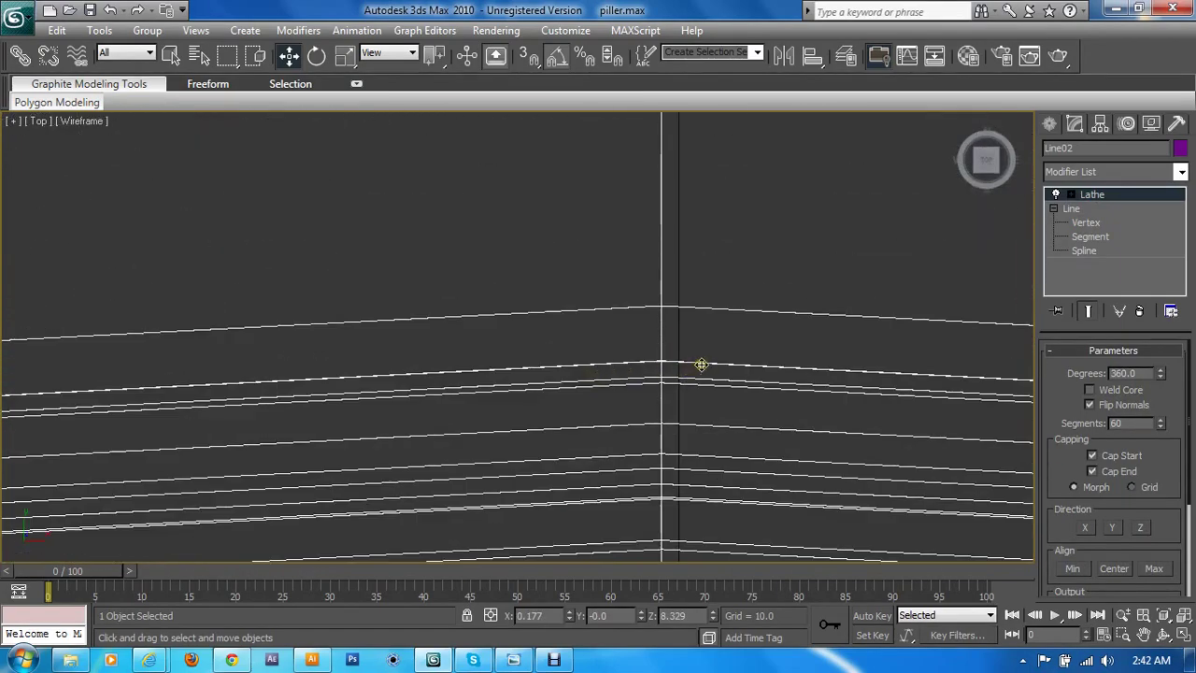
- Move the lathed pillar so its centre sits exactly on the world origin axis
{"action": "left_click_drag", "start_coordinate": [700, 365], "coordinate": [716, 363]}
{"action": "scroll", "coordinate": [654, 350], "scroll_direction": "up", "scroll_amount": 2}
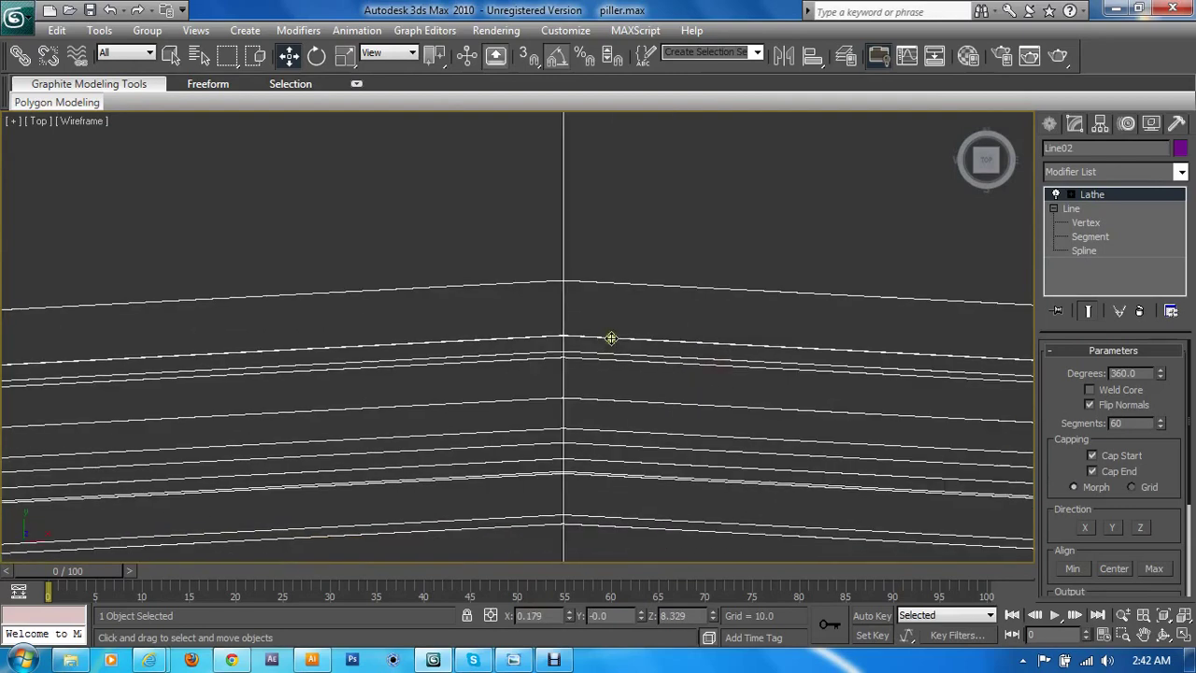
{"action": "scroll", "coordinate": [685, 362], "scroll_direction": "up", "scroll_amount": 1}
{"action": "scroll", "coordinate": [547, 327], "scroll_direction": "up", "scroll_amount": 2}
{"action": "scroll", "coordinate": [557, 326], "scroll_direction": "up", "scroll_amount": 1}
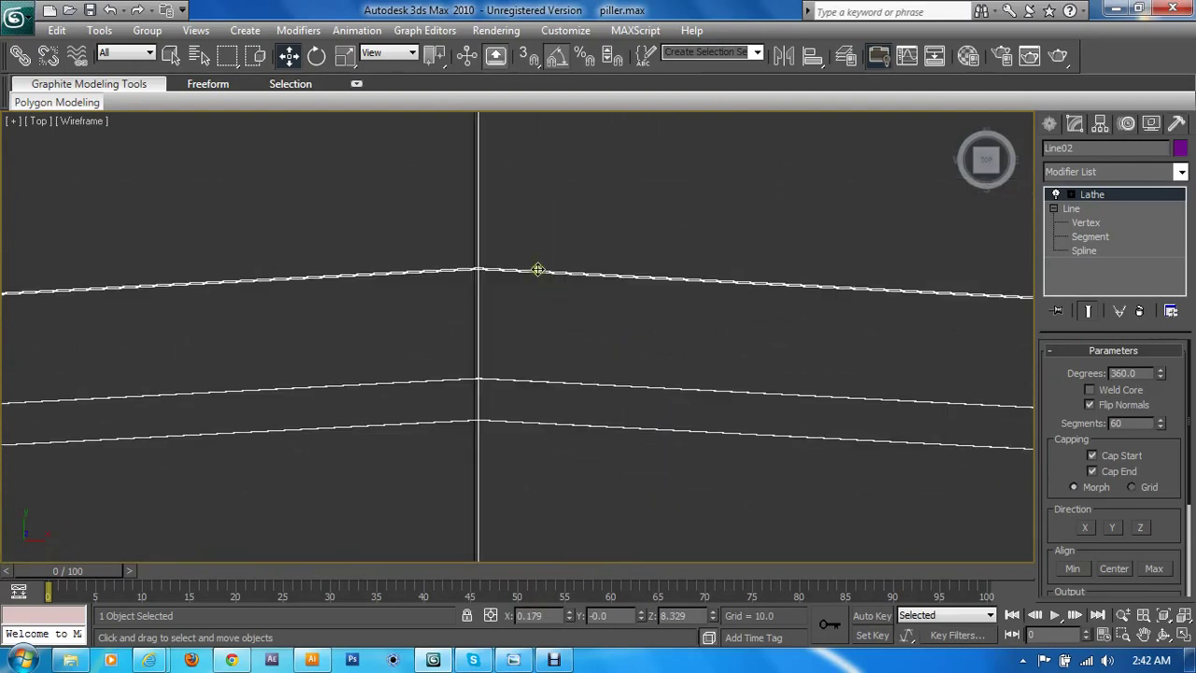
{"action": "left_click_drag", "start_coordinate": [537, 270], "coordinate": [543, 270]}
{"action": "scroll", "coordinate": [553, 292], "scroll_direction": "down", "scroll_amount": 1}
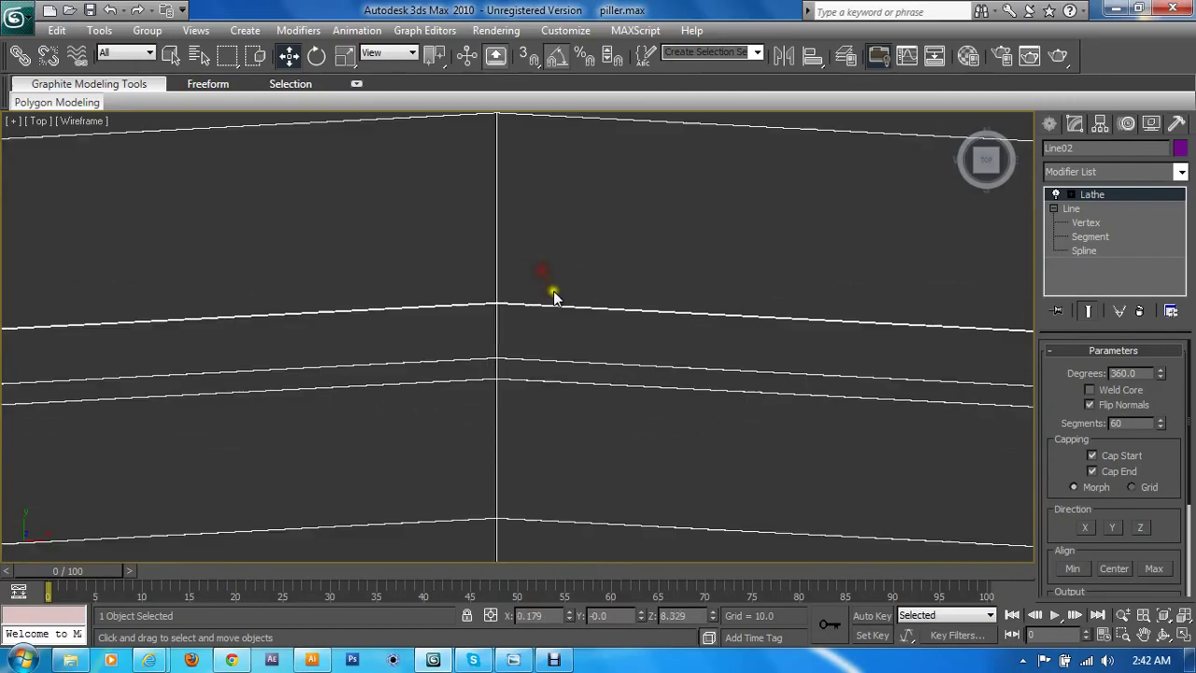
{"action": "scroll", "coordinate": [553, 292], "scroll_direction": "down", "scroll_amount": 2}
{"action": "scroll", "coordinate": [555, 297], "scroll_direction": "down", "scroll_amount": 2}
{"action": "scroll", "coordinate": [557, 297], "scroll_direction": "down", "scroll_amount": 2}
{"action": "scroll", "coordinate": [557, 297], "scroll_direction": "down", "scroll_amount": 1}
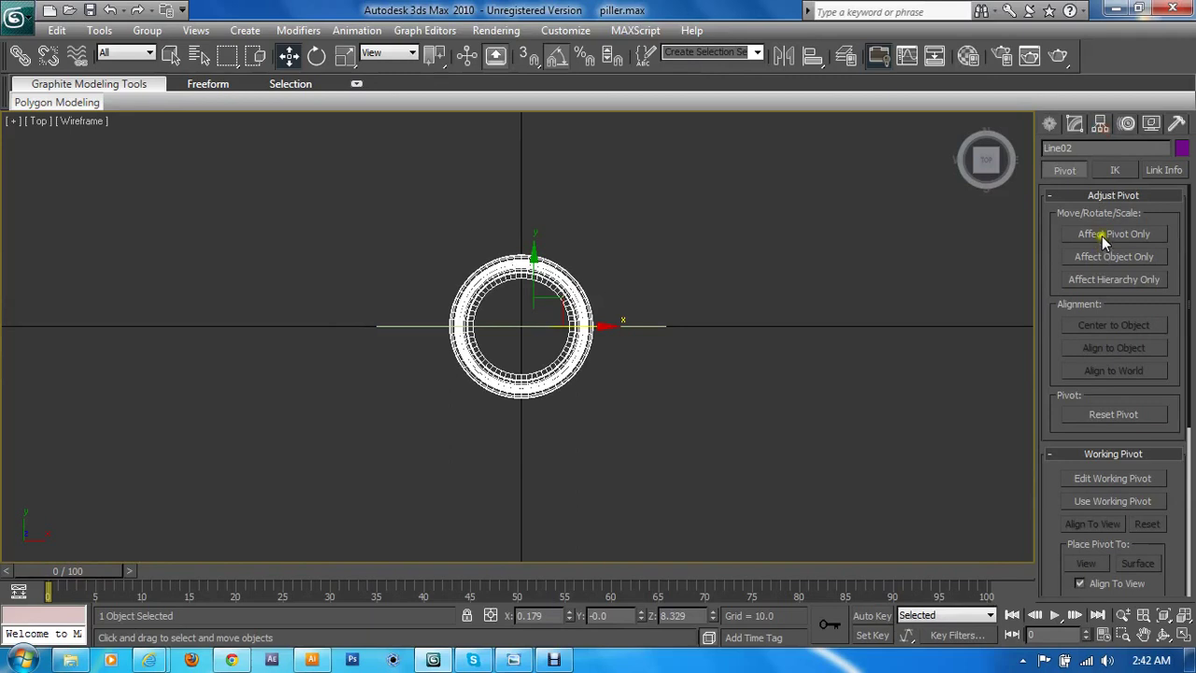
- With Affect Pivot Only on, reset the pivot's X to 0 and return to Lathe settings
{"action": "left_click", "coordinate": [1103, 236]}
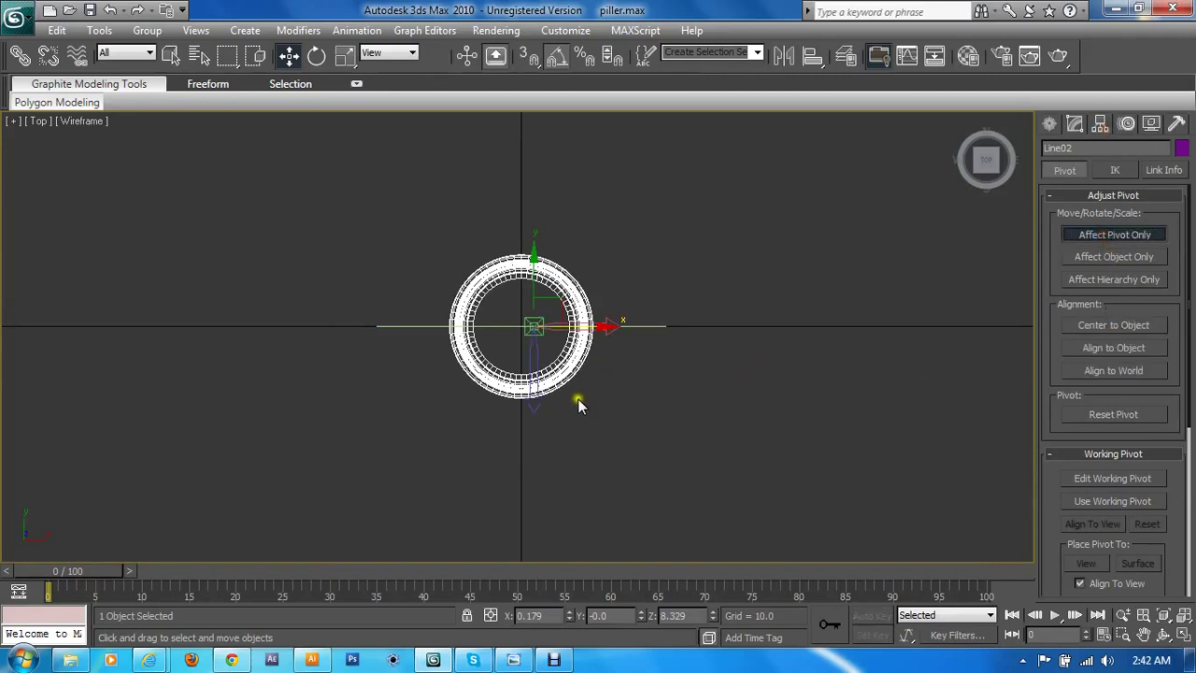
{"action": "right_click", "coordinate": [569, 615]}
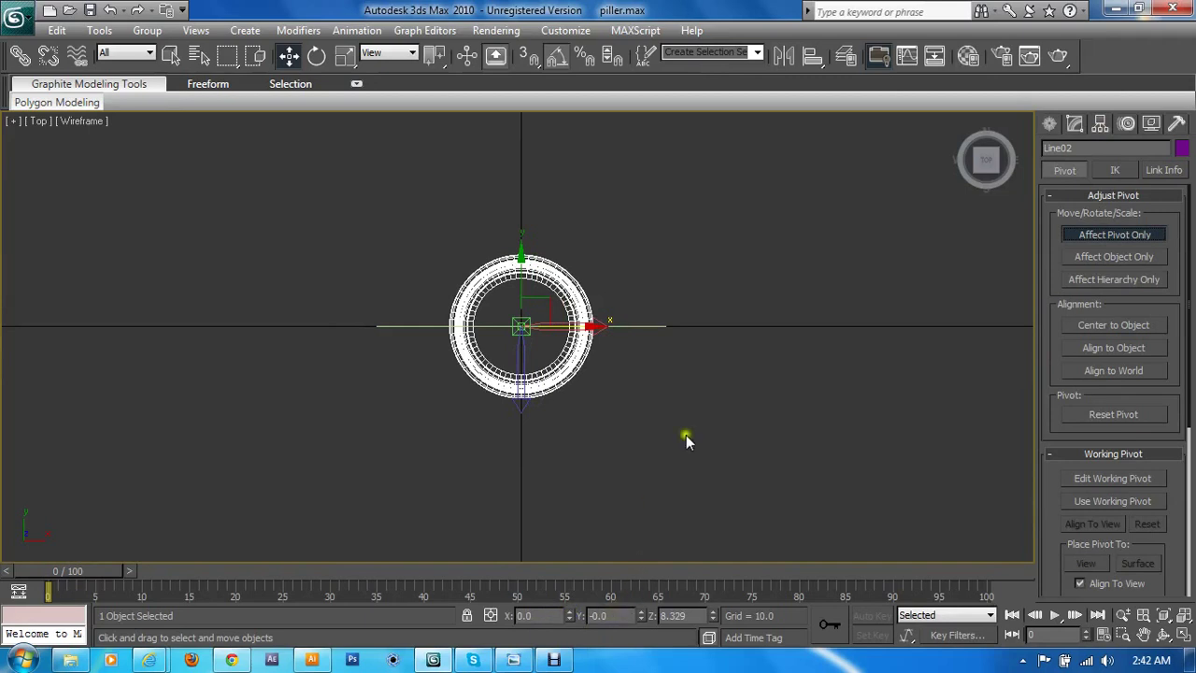
{"action": "left_click", "coordinate": [1075, 123]}
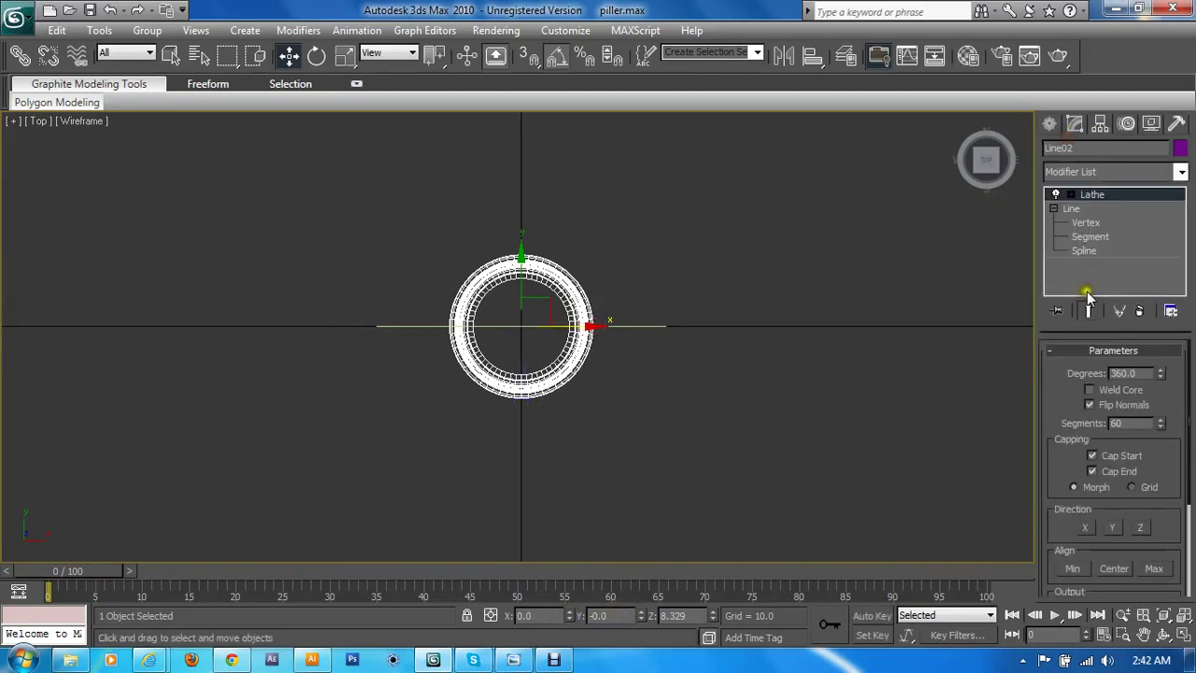
- Draw a box over the pillar's ring and set its height
{"action": "left_click", "coordinate": [1048, 125]}
{"action": "left_click", "coordinate": [1080, 241]}
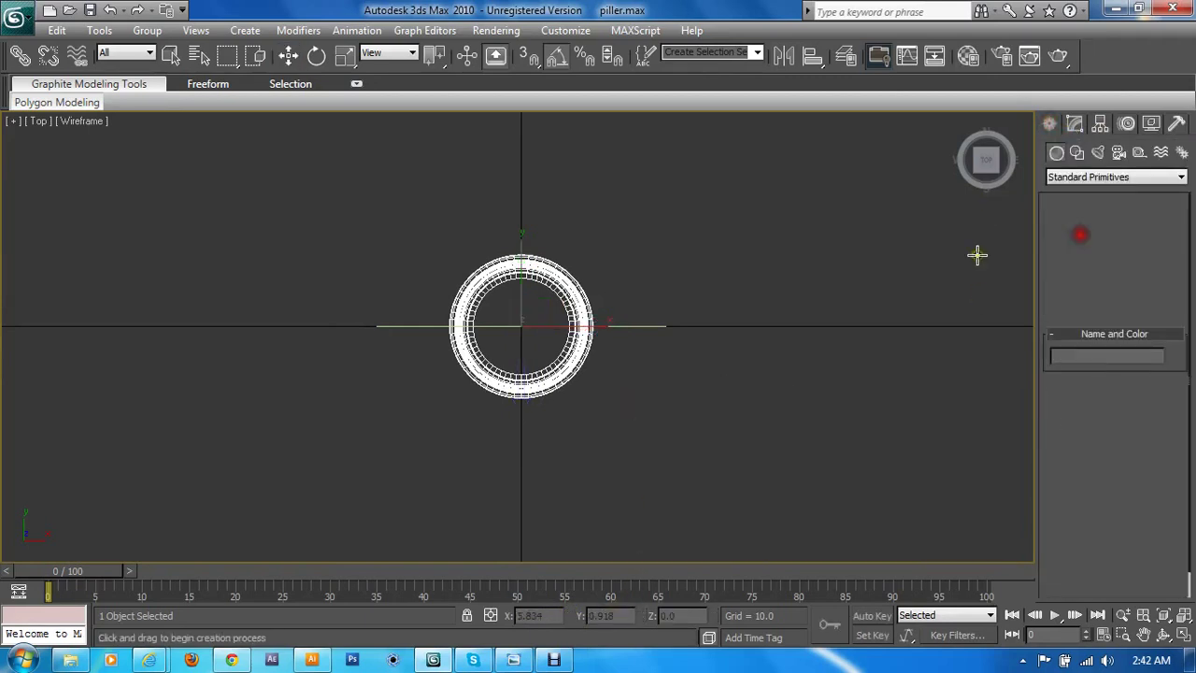
{"action": "mouse_move", "coordinate": [451, 259]}
{"action": "left_mouse_down"}
{"action": "mouse_move", "coordinate": [544, 398]}
{"action": "mouse_move", "coordinate": [594, 408]}
{"action": "left_mouse_up"}
{"action": "left_click", "coordinate": [567, 182]}
{"action": "right_click", "coordinate": [606, 227]}
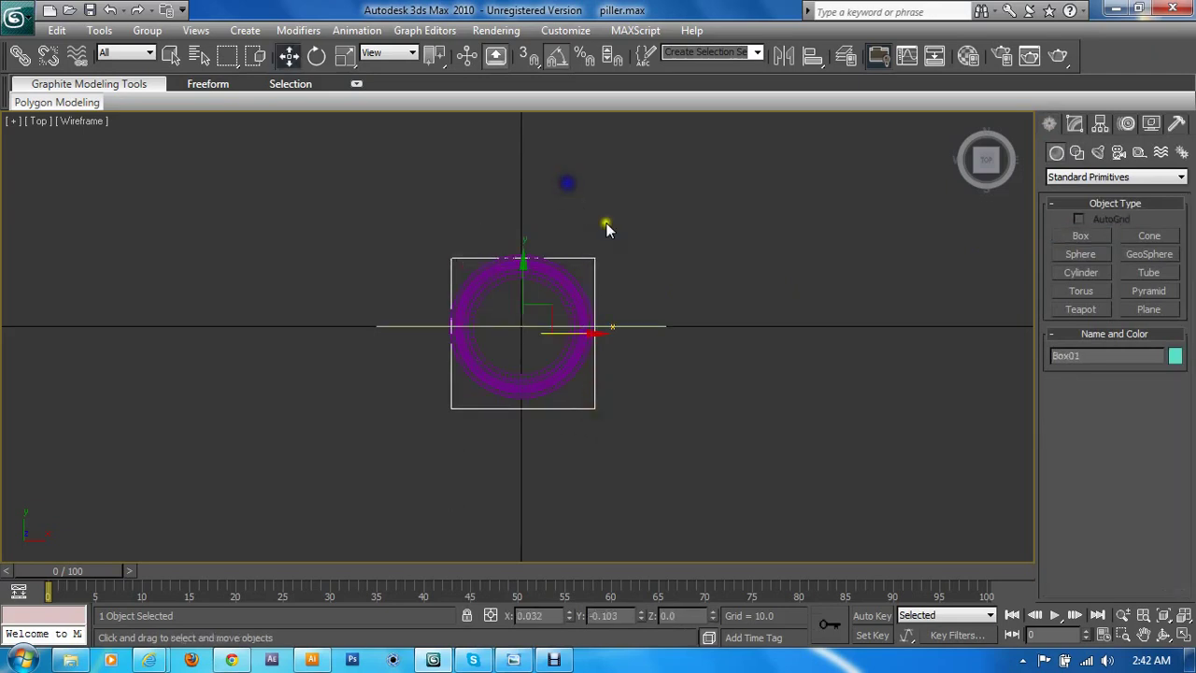
- In the maximized Front view, raise the box above the pillar to Z 18.612
{"action": "key", "text": "alt+w"}
{"action": "scroll", "coordinate": [828, 263], "scroll_direction": "down", "scroll_amount": 2}
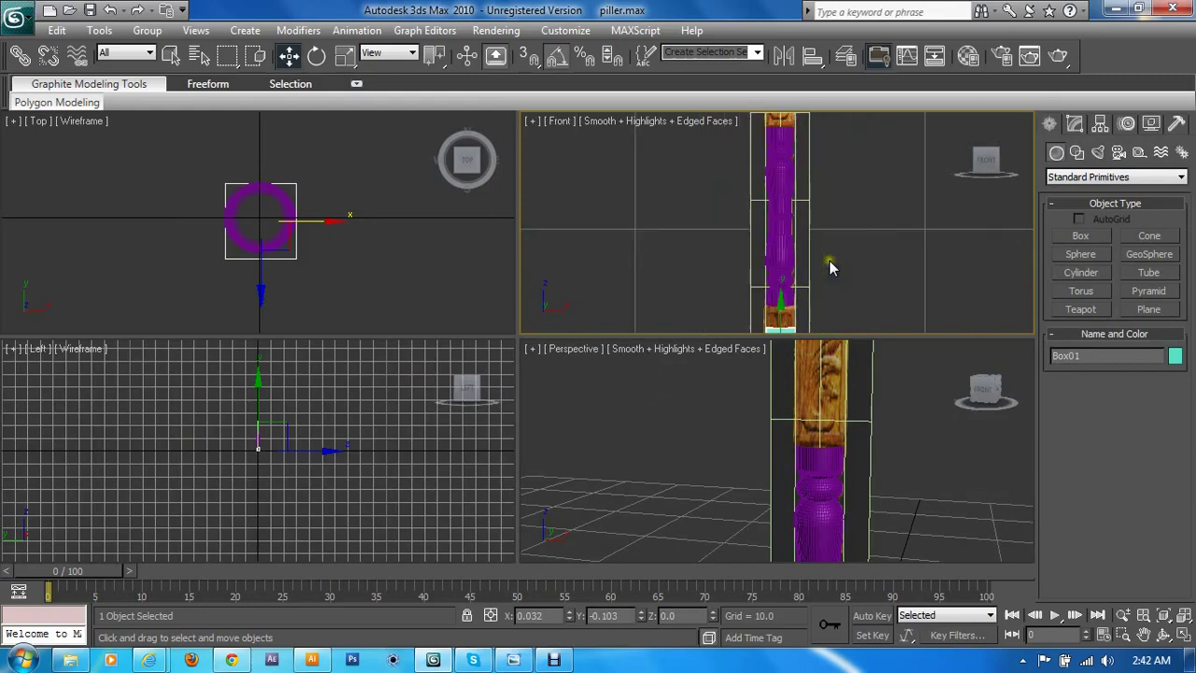
{"action": "scroll", "coordinate": [828, 262], "scroll_direction": "down", "scroll_amount": 2}
{"action": "key", "text": "alt+w"}
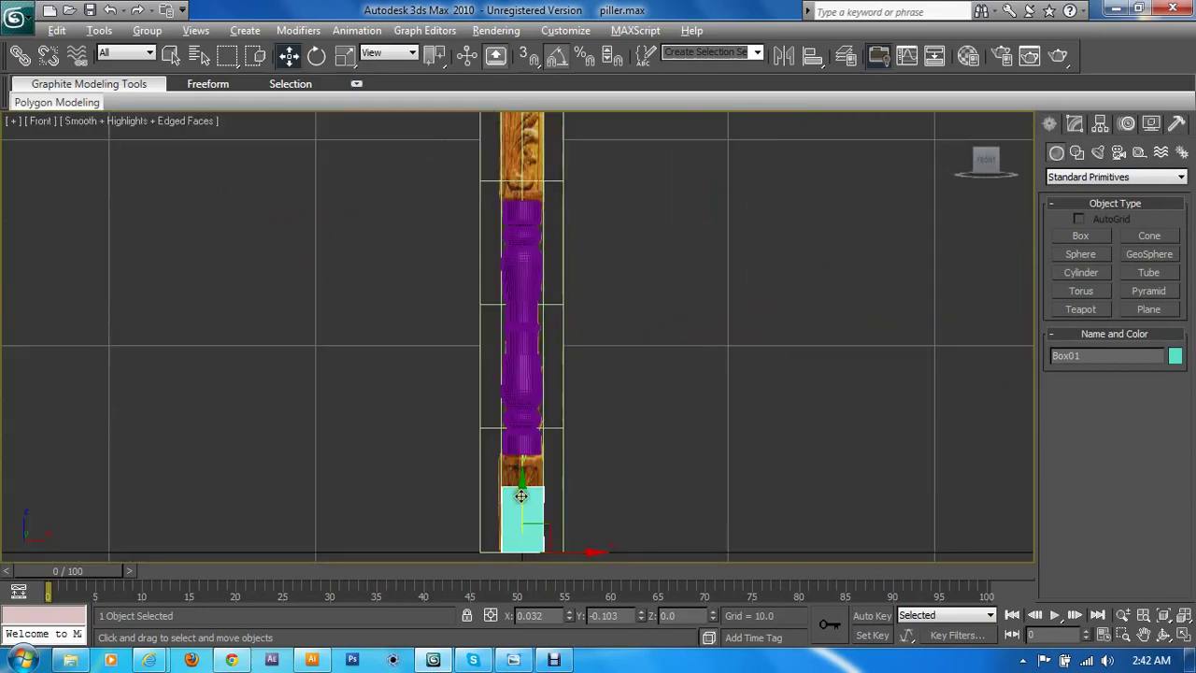
{"action": "mouse_move", "coordinate": [521, 477]}
{"action": "left_mouse_down"}
{"action": "mouse_move", "coordinate": [560, 224]}
{"action": "mouse_move", "coordinate": [547, 110]}
{"action": "left_mouse_up"}
{"action": "middle_click_drag", "start_coordinate": [564, 271], "coordinate": [586, 383]}
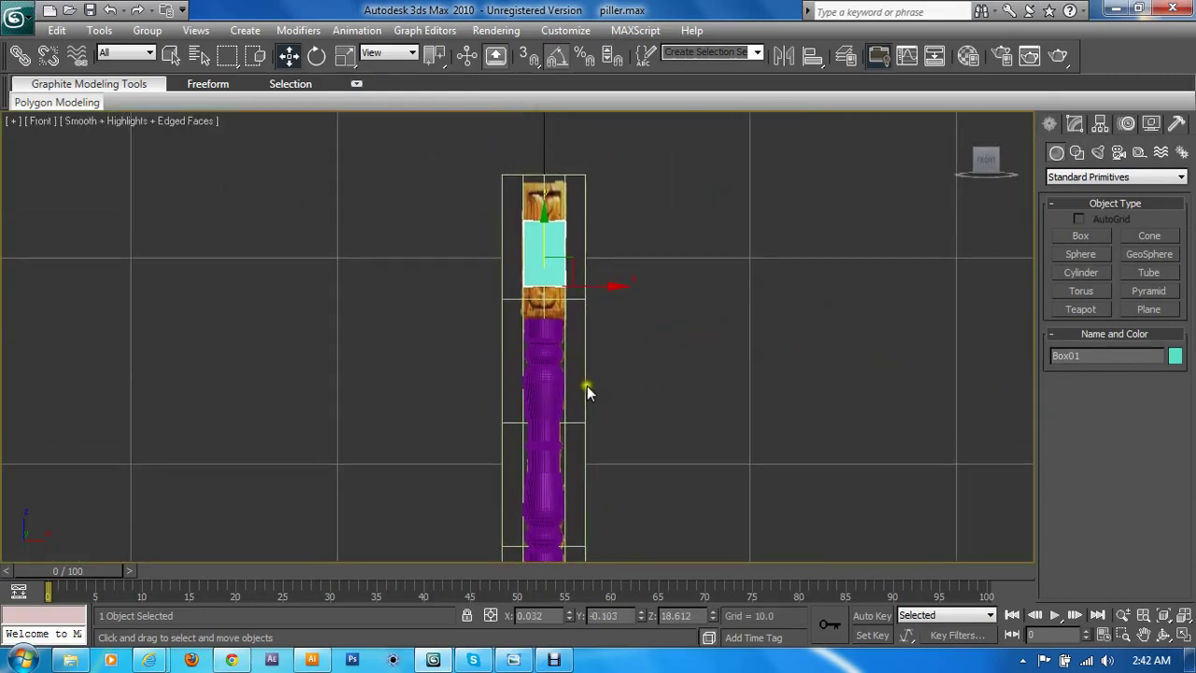
{"action": "scroll", "coordinate": [587, 383], "scroll_direction": "up", "scroll_amount": 3}
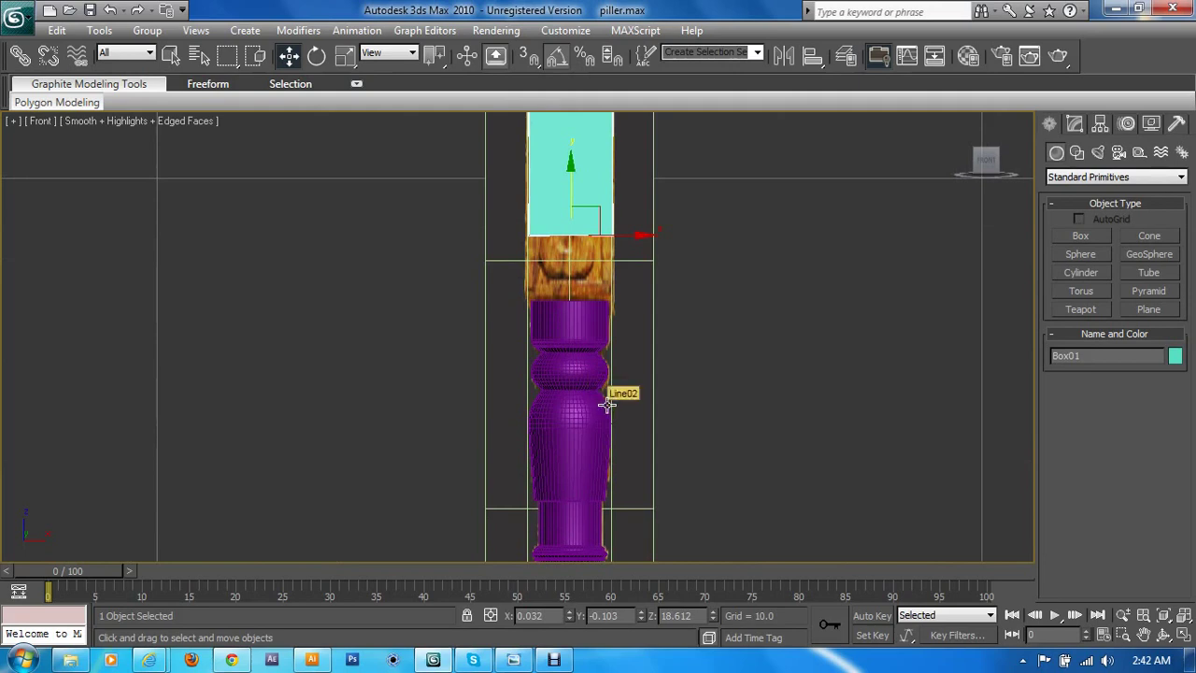
{"action": "middle_click_drag", "start_coordinate": [659, 393], "coordinate": [650, 416]}
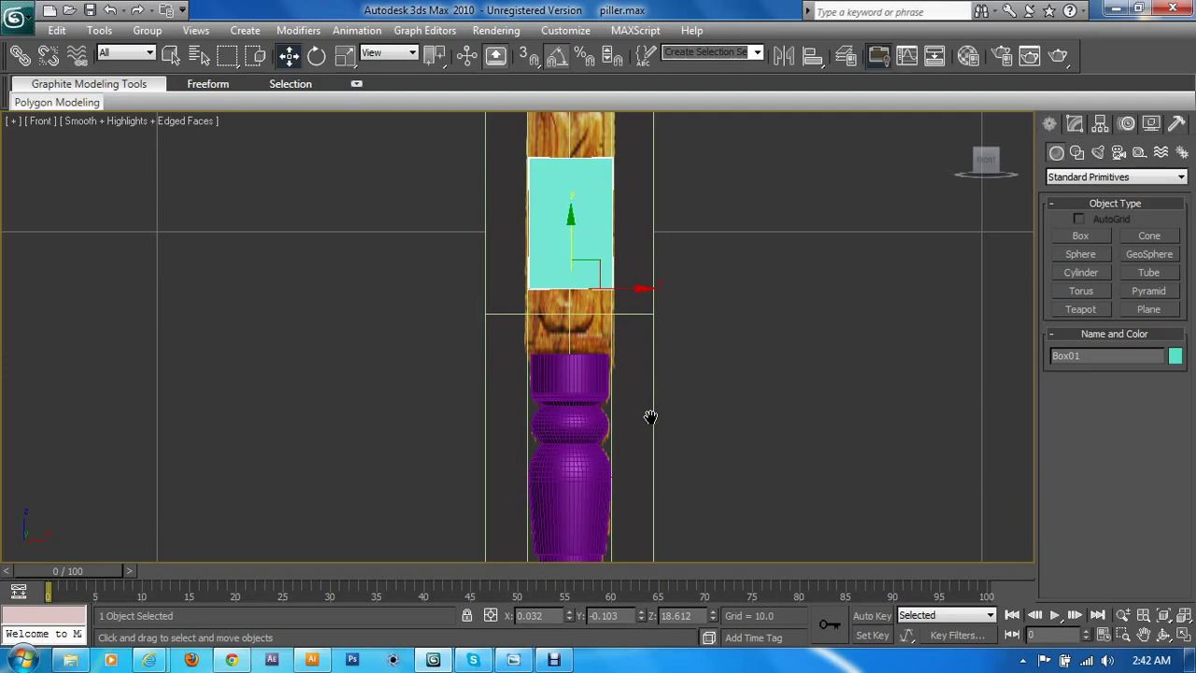
{"action": "mouse_move", "coordinate": [650, 417]}
{"action": "middle_mouse_down"}
{"action": "mouse_move", "coordinate": [660, 382]}
{"action": "mouse_move", "coordinate": [663, 408]}
{"action": "middle_mouse_up"}
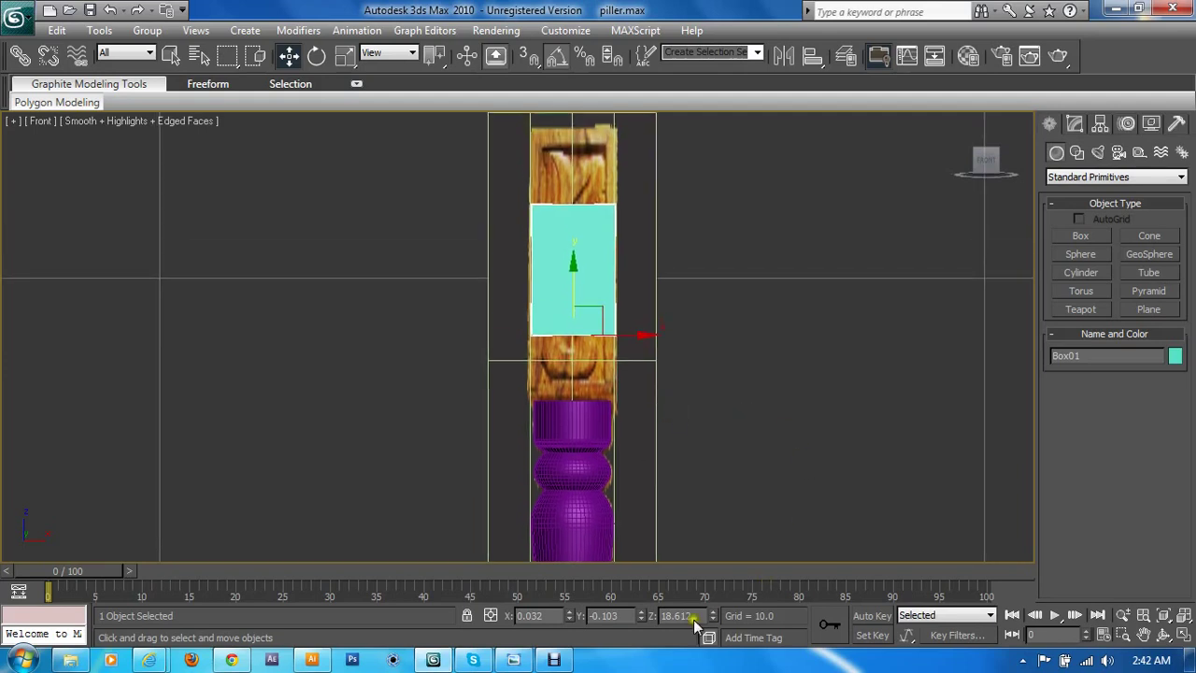
- Reset the box's Y and X positions to 0
{"action": "right_click", "coordinate": [636, 619]}
{"action": "right_click", "coordinate": [570, 618]}
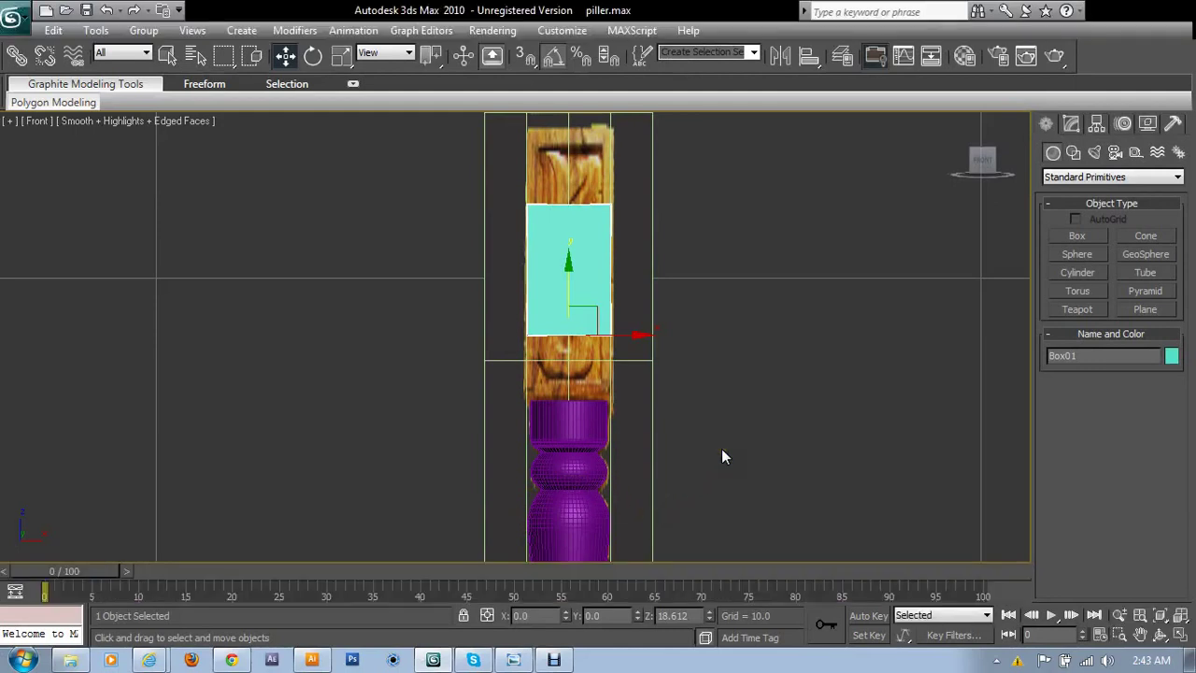
{"action": "middle_click_drag", "start_coordinate": [721, 449], "coordinate": [702, 443]}
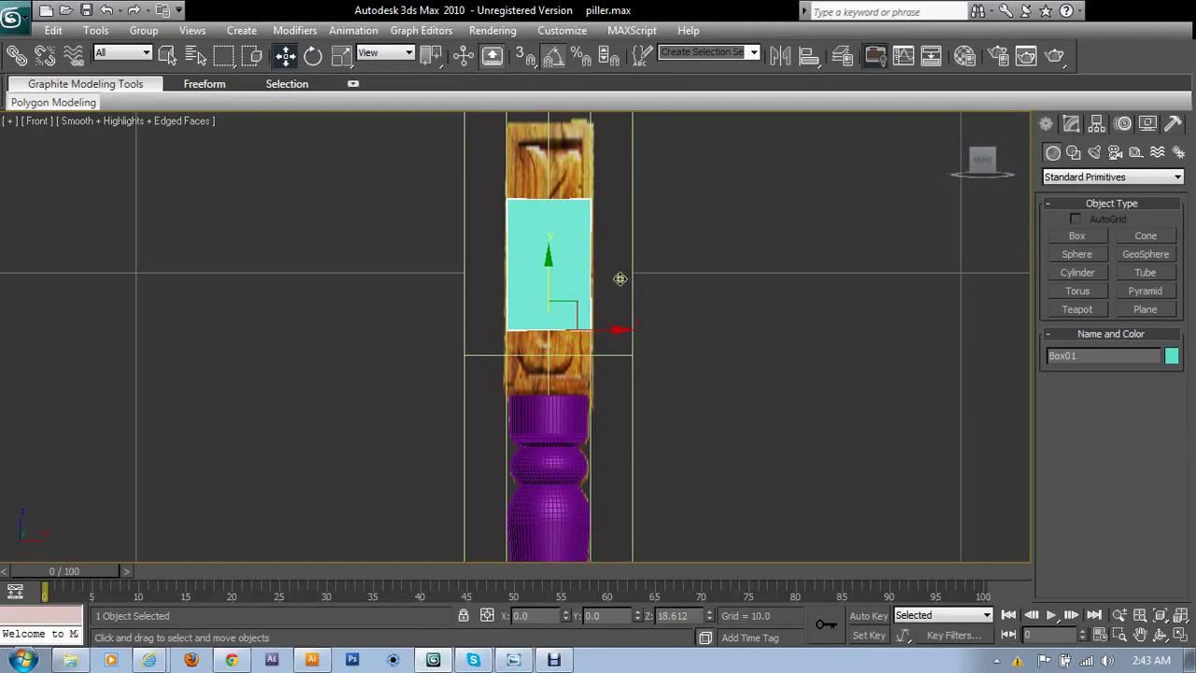
- Set the box's Length and Width to 2.0 in the Modify panel
{"action": "left_click", "coordinate": [1071, 123]}
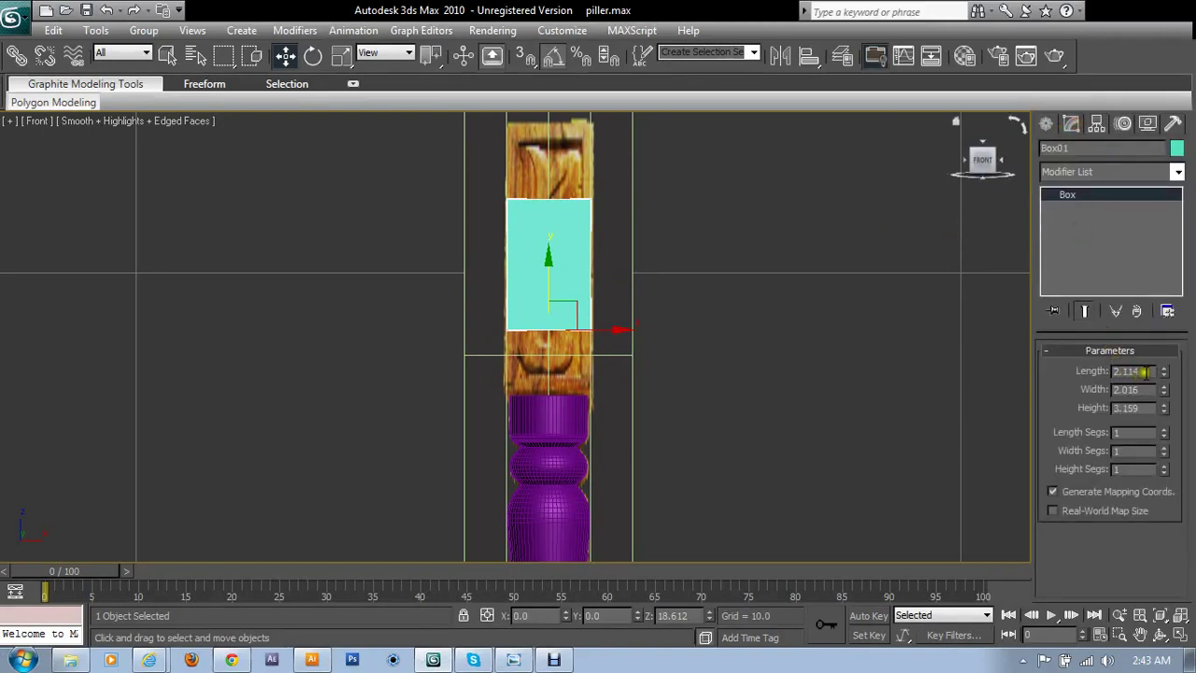
{"action": "mouse_move", "coordinate": [1141, 371]}
{"action": "left_mouse_down"}
{"action": "mouse_move", "coordinate": [1084, 371]}
{"action": "mouse_move", "coordinate": [1089, 390]}
{"action": "left_mouse_up"}
{"action": "type", "text": "2"}
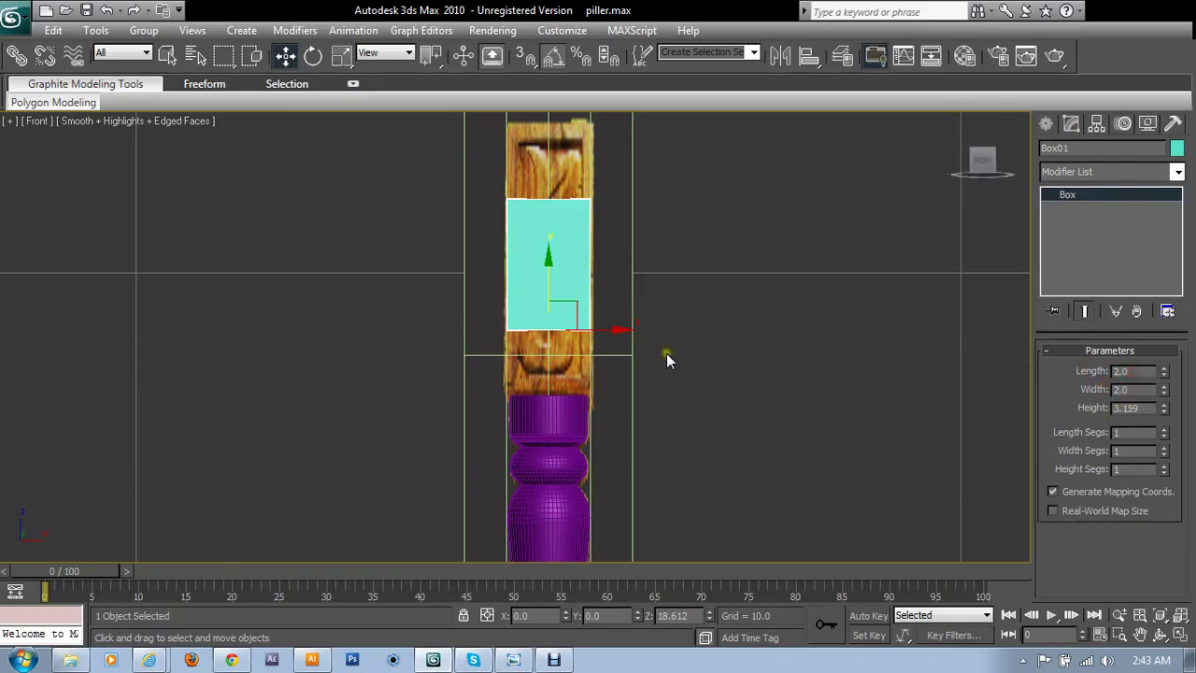
- Lower the box onto the purple pillar's top and raise its Height to 6.503
{"action": "left_click_drag", "start_coordinate": [556, 274], "coordinate": [557, 336]}
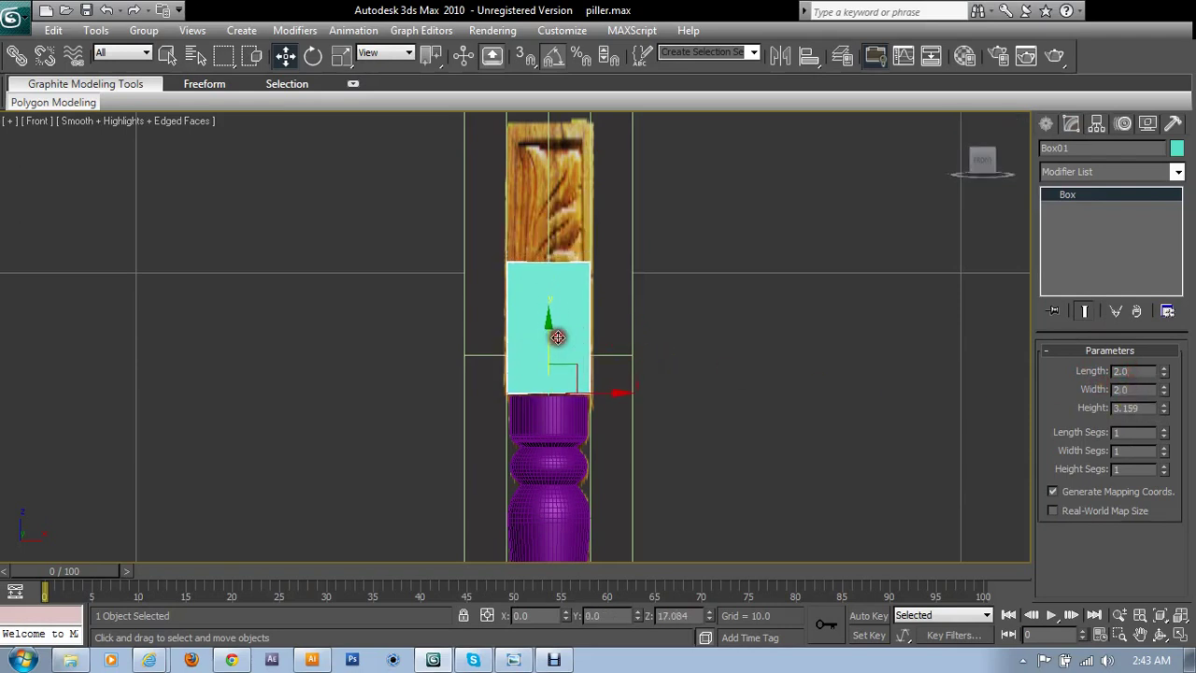
{"action": "scroll", "coordinate": [557, 336], "scroll_direction": "up", "scroll_amount": 5}
{"action": "middle_click_drag", "start_coordinate": [568, 436], "coordinate": [512, 256]}
{"action": "scroll", "coordinate": [513, 256], "scroll_direction": "up", "scroll_amount": 5}
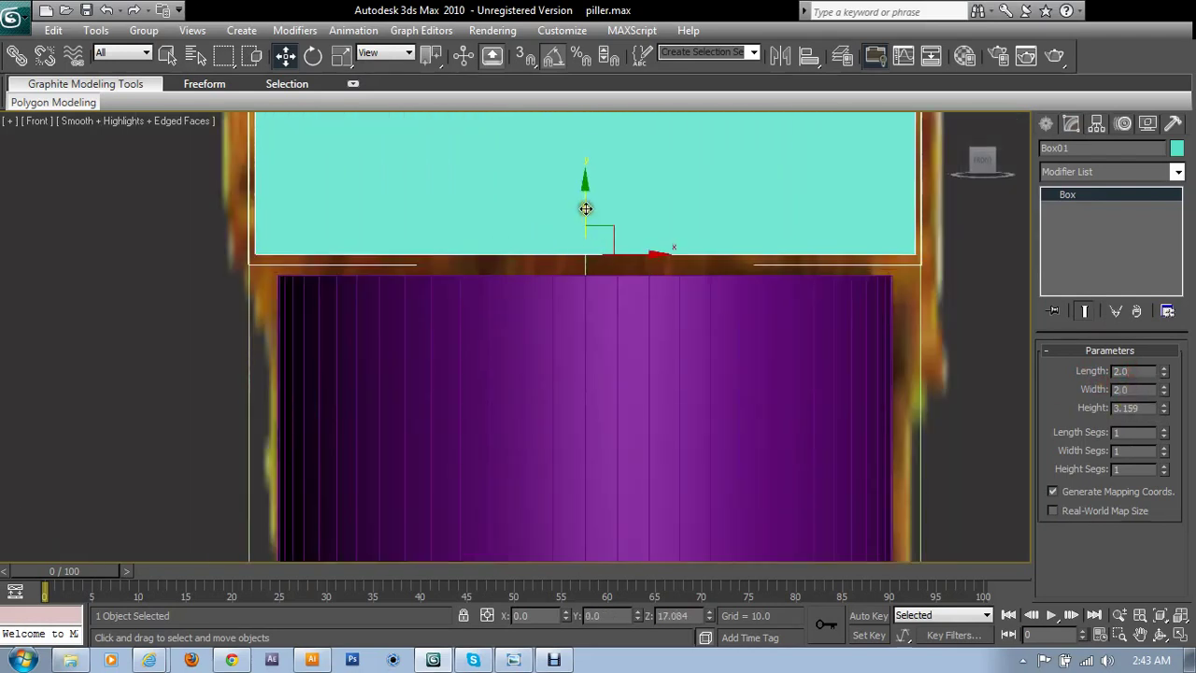
{"action": "left_click_drag", "start_coordinate": [585, 207], "coordinate": [605, 233]}
{"action": "scroll", "coordinate": [607, 247], "scroll_direction": "up", "scroll_amount": 5}
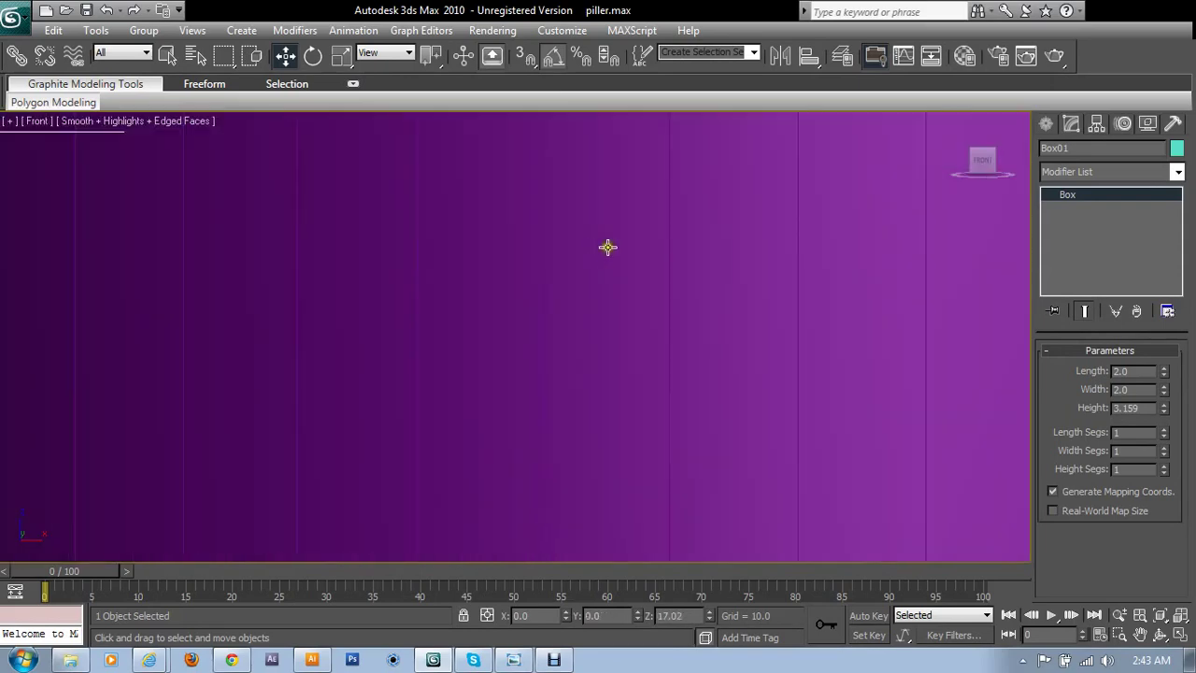
{"action": "middle_click_drag", "start_coordinate": [608, 247], "coordinate": [608, 276]}
{"action": "left_click_drag", "start_coordinate": [607, 243], "coordinate": [608, 246]}
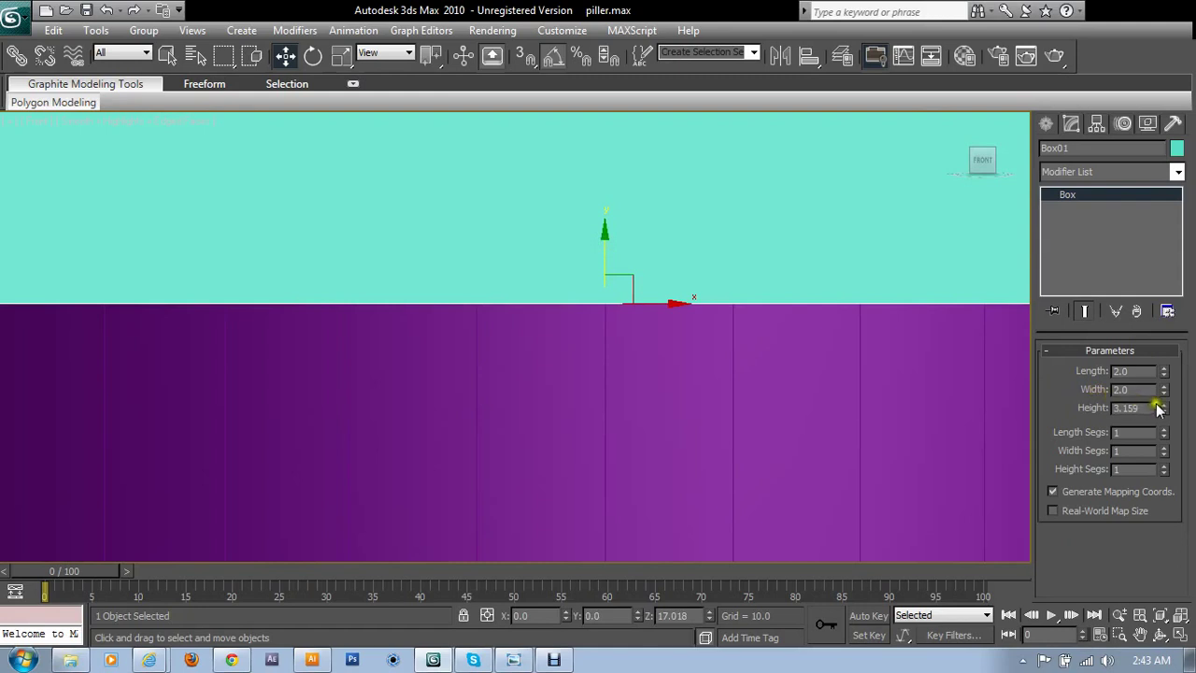
{"action": "scroll", "coordinate": [802, 311], "scroll_direction": "down", "scroll_amount": 3}
{"action": "scroll", "coordinate": [798, 312], "scroll_direction": "down", "scroll_amount": 2}
{"action": "middle_click_drag", "start_coordinate": [775, 296], "coordinate": [750, 459]}
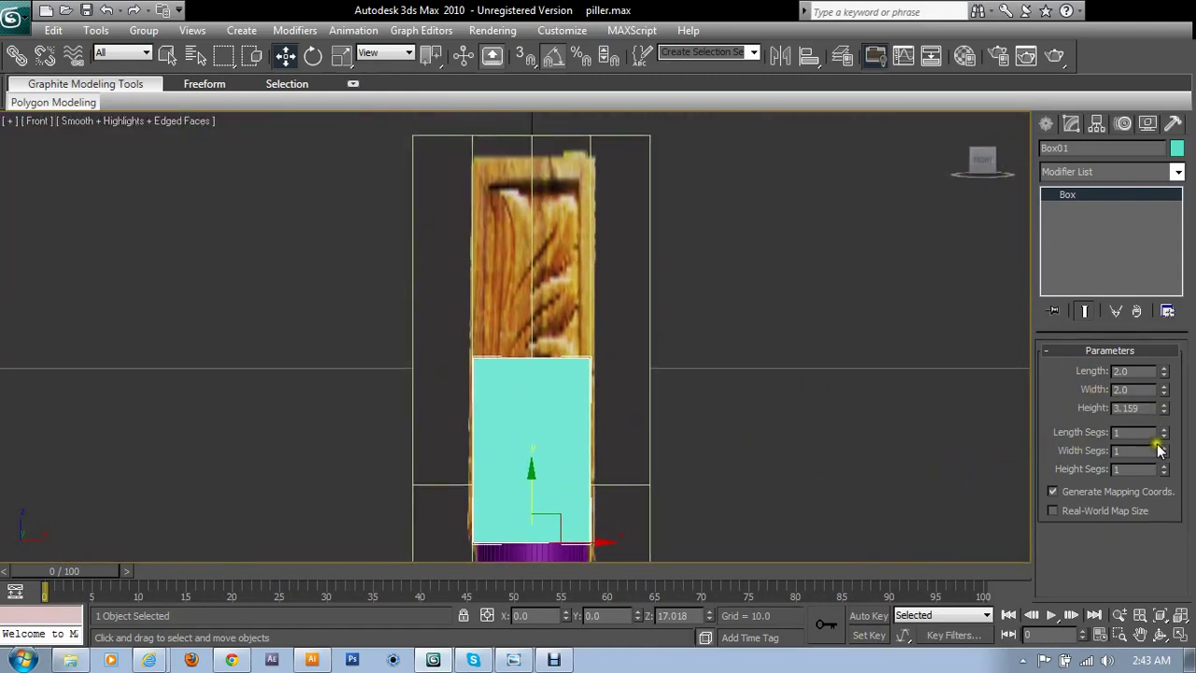
{"action": "left_click_drag", "start_coordinate": [1165, 408], "coordinate": [1155, 322]}
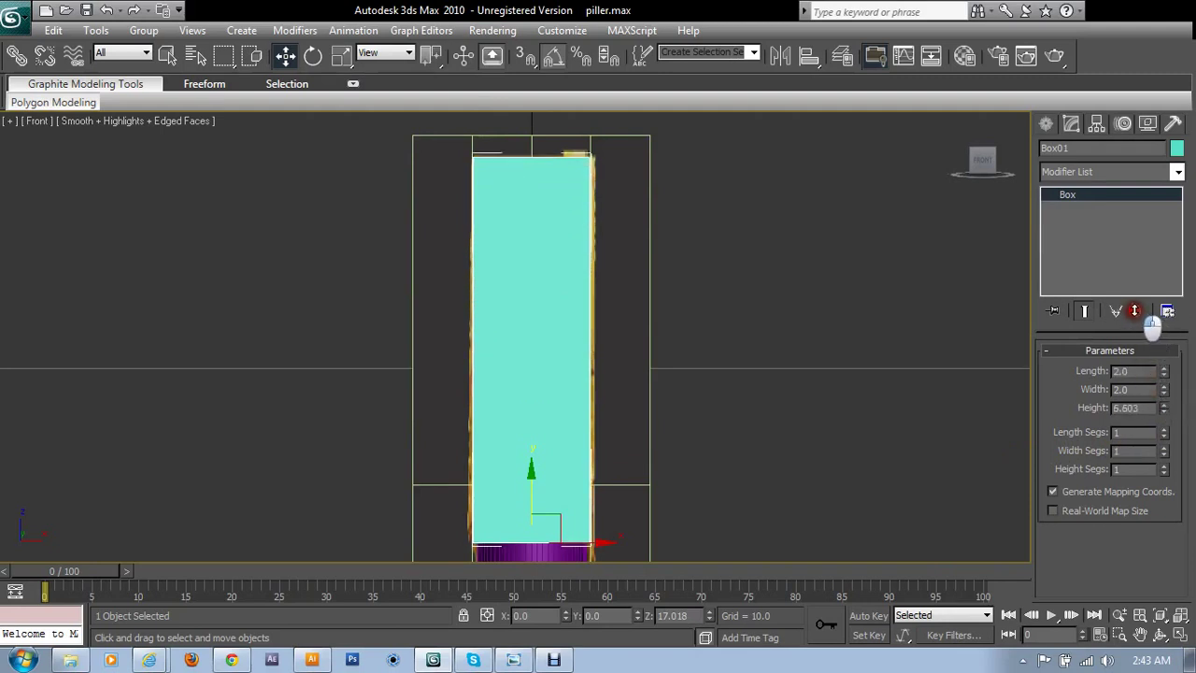
- Convert the box to an Editable Poly and save the scene as piller01
{"action": "right_click", "coordinate": [539, 325]}
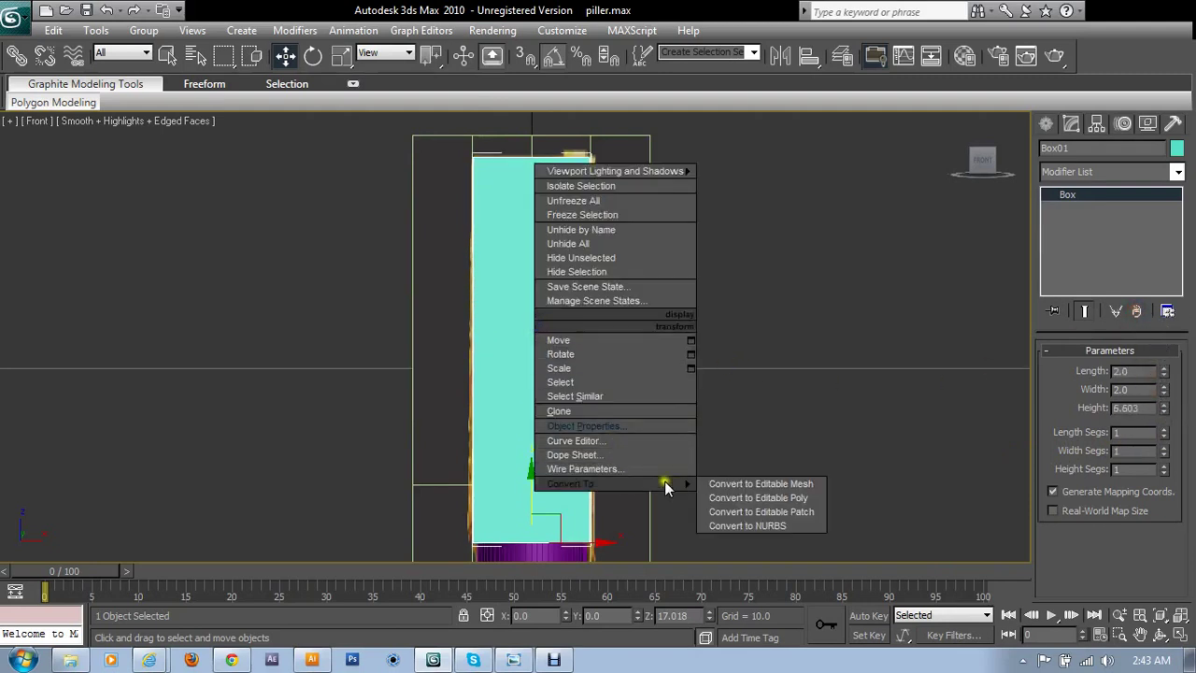
{"action": "left_click", "coordinate": [734, 497]}
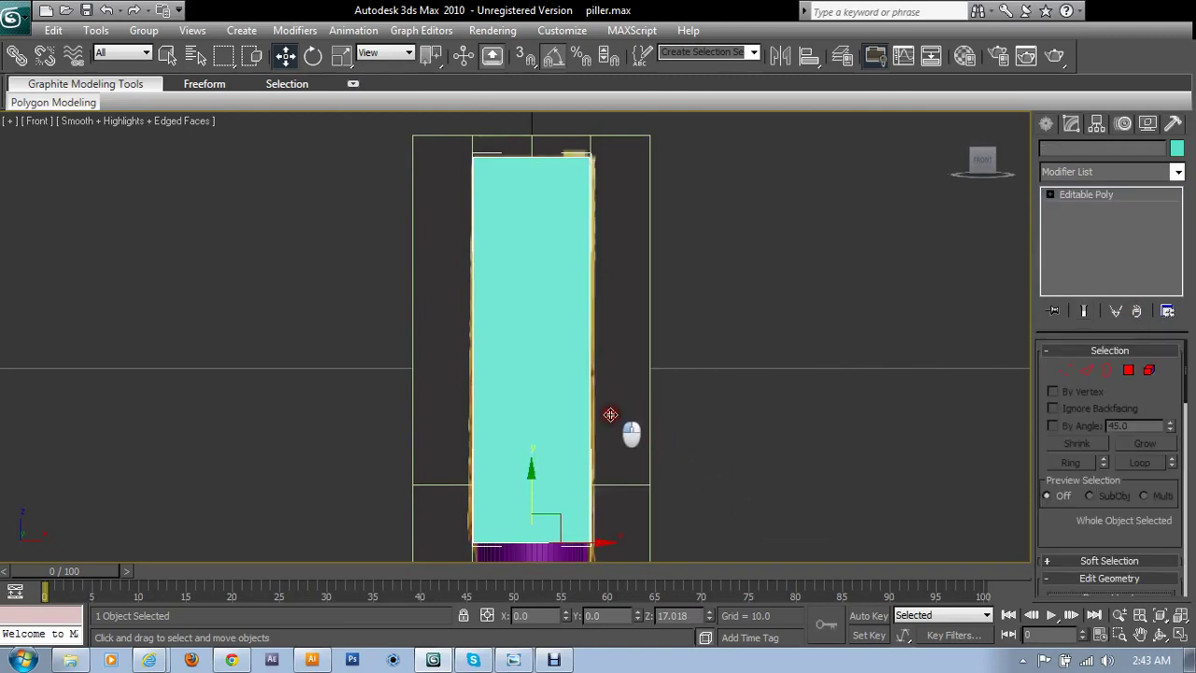
{"action": "left_click", "coordinate": [14, 28]}
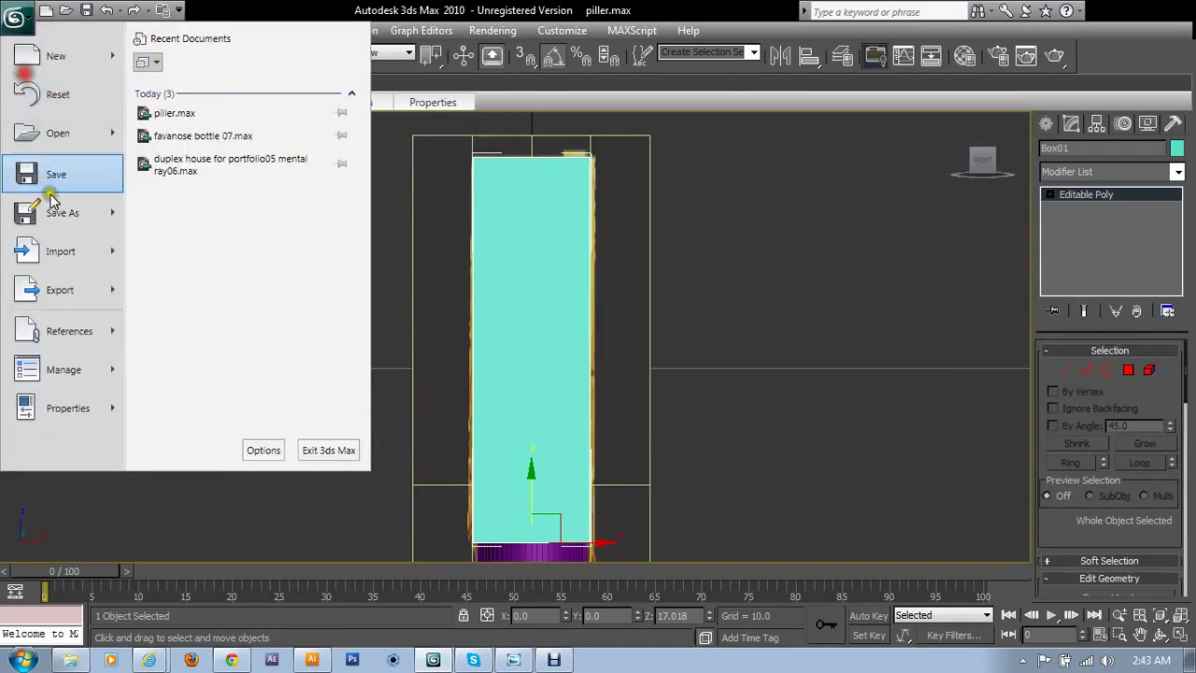
{"action": "left_click", "coordinate": [27, 216]}
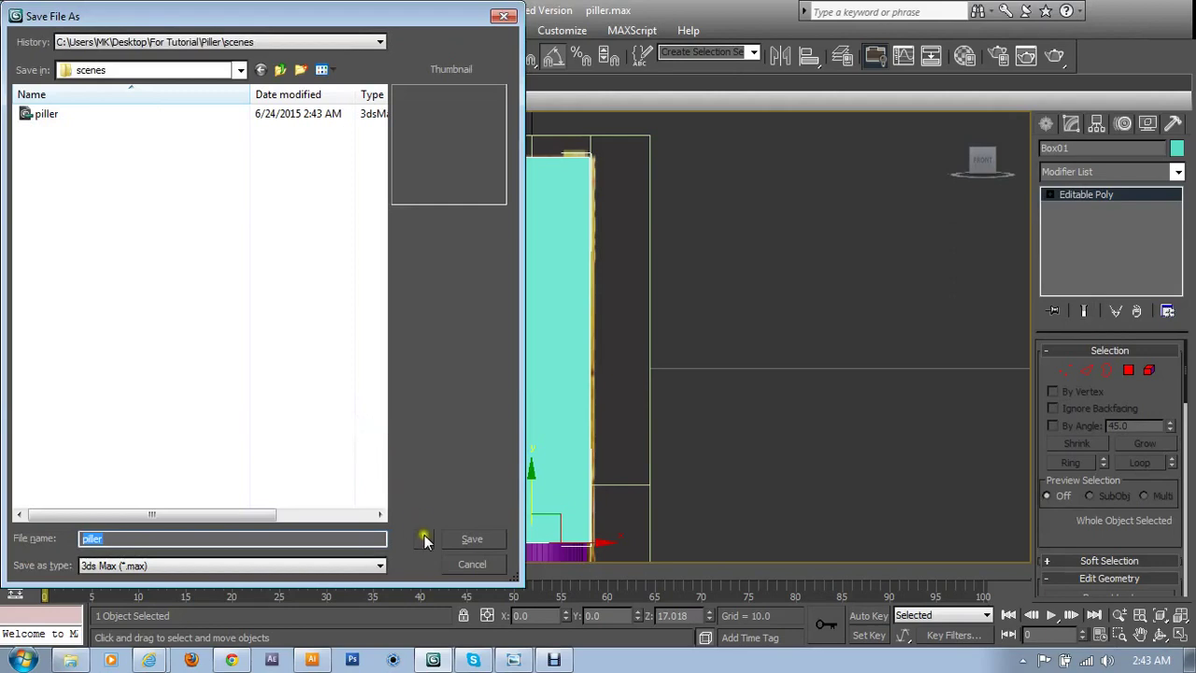
{"action": "left_click", "coordinate": [428, 535]}
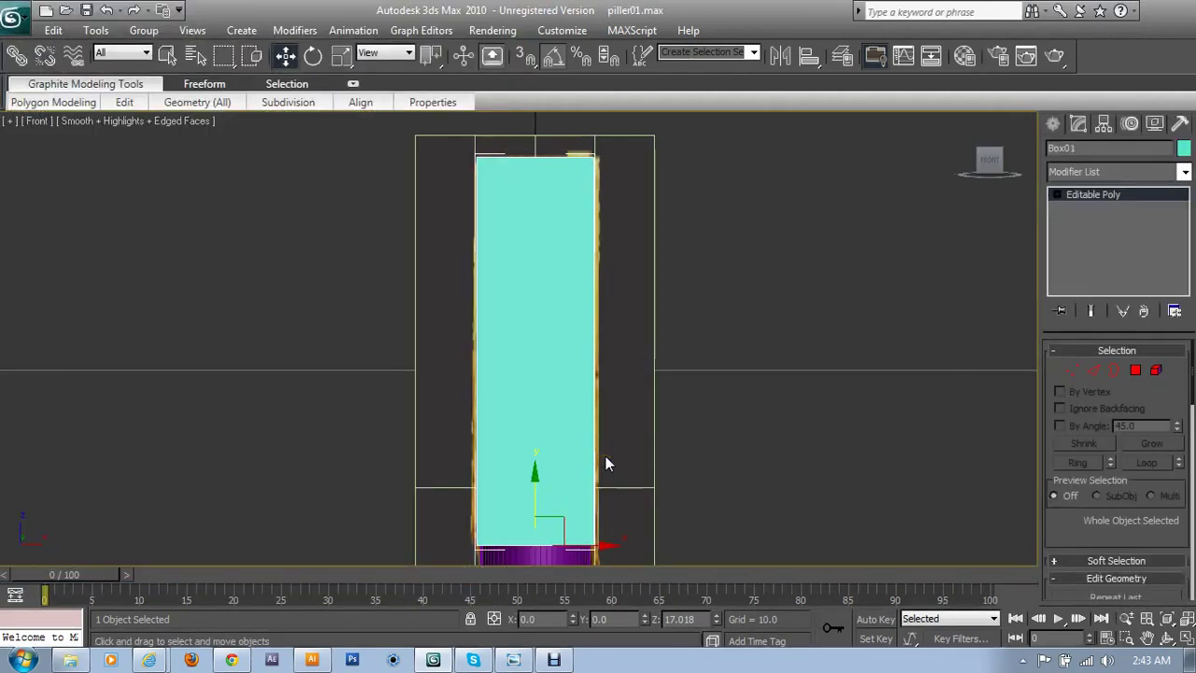
- Maximize the Perspective view and make the box See-Through via Object Properties
{"action": "key", "text": "alt+w"}
{"action": "right_click", "coordinate": [782, 487]}
{"action": "key", "text": "alt+w"}
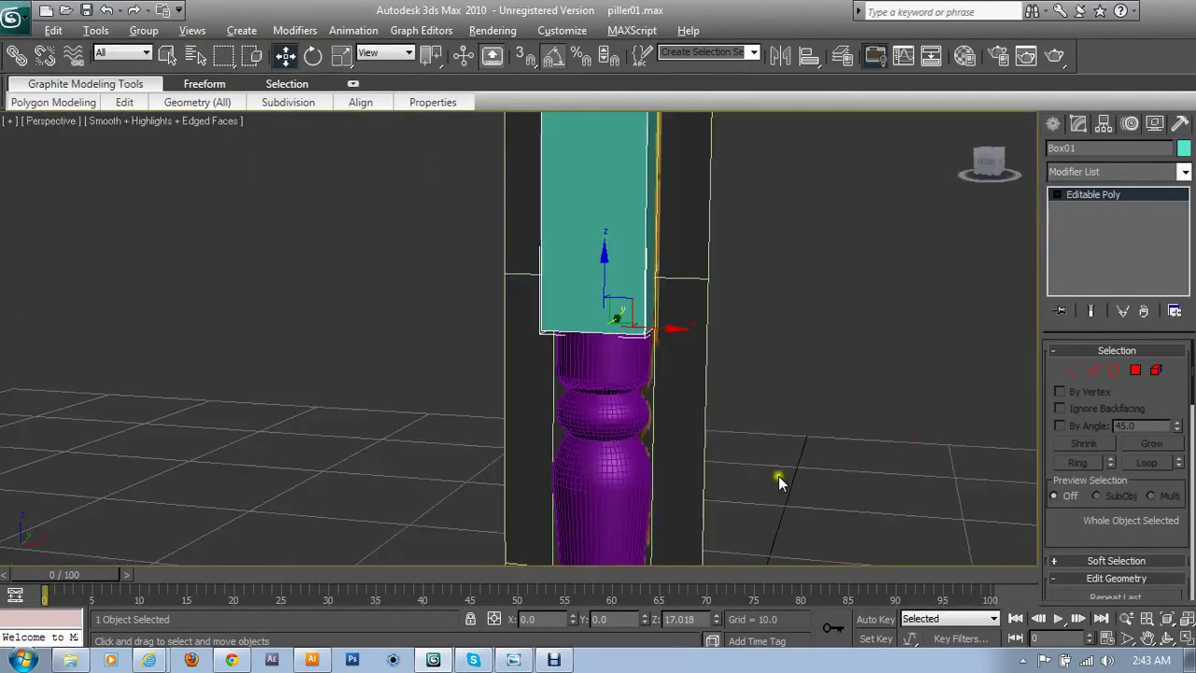
{"action": "middle_click_drag", "start_coordinate": [711, 357], "coordinate": [644, 387], "text": "alt"}
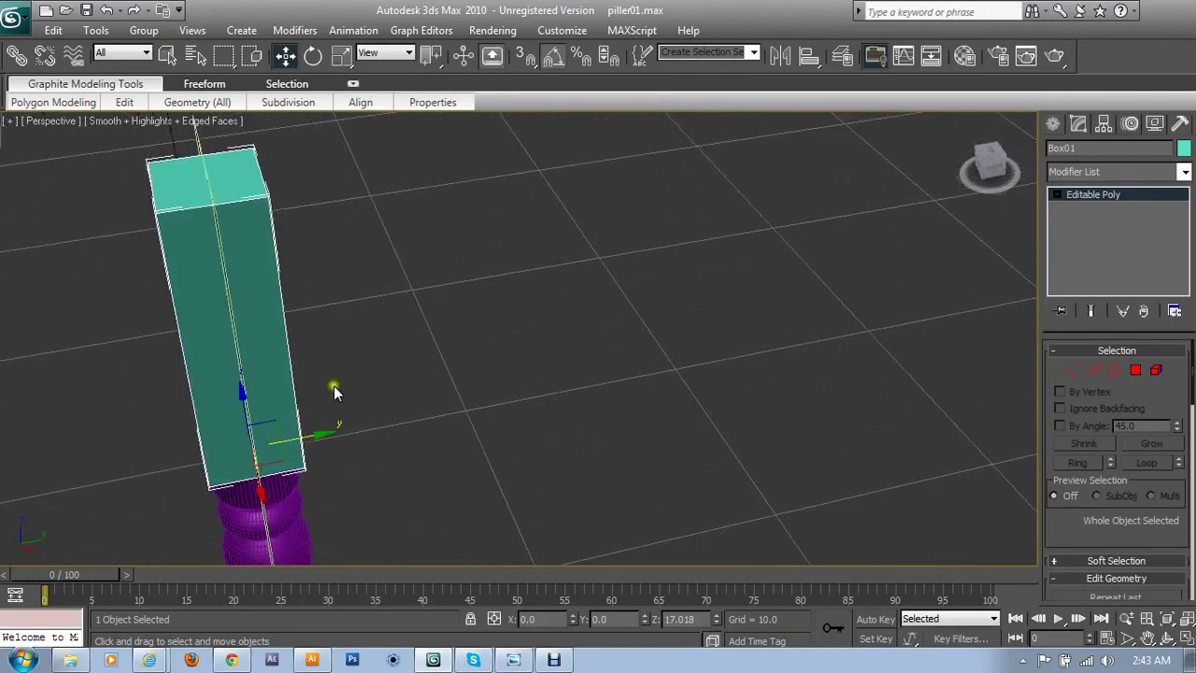
{"action": "scroll", "coordinate": [394, 440], "scroll_direction": "up", "scroll_amount": 3}
{"action": "mouse_move", "coordinate": [393, 440]}
{"action": "middle_mouse_down", "text": "alt"}
{"action": "mouse_move", "coordinate": [448, 358]}
{"action": "mouse_move", "coordinate": [644, 390]}
{"action": "middle_mouse_up", "text": "alt"}
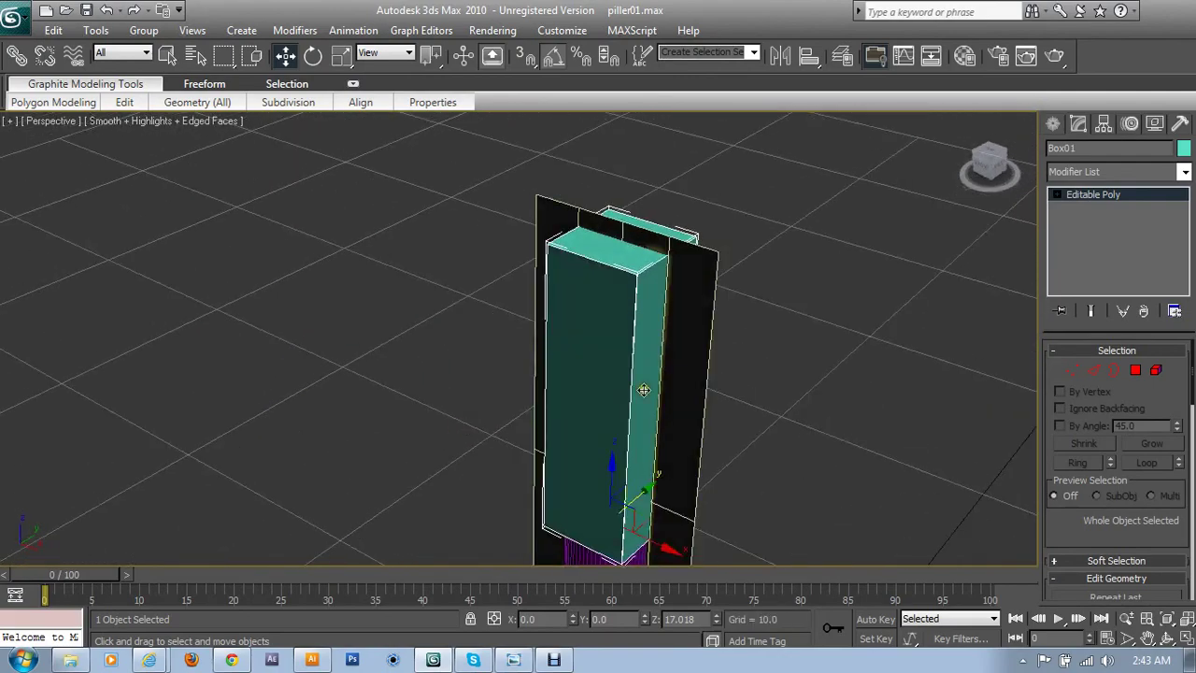
{"action": "left_click", "coordinate": [1075, 374]}
{"action": "right_click", "coordinate": [592, 300]}
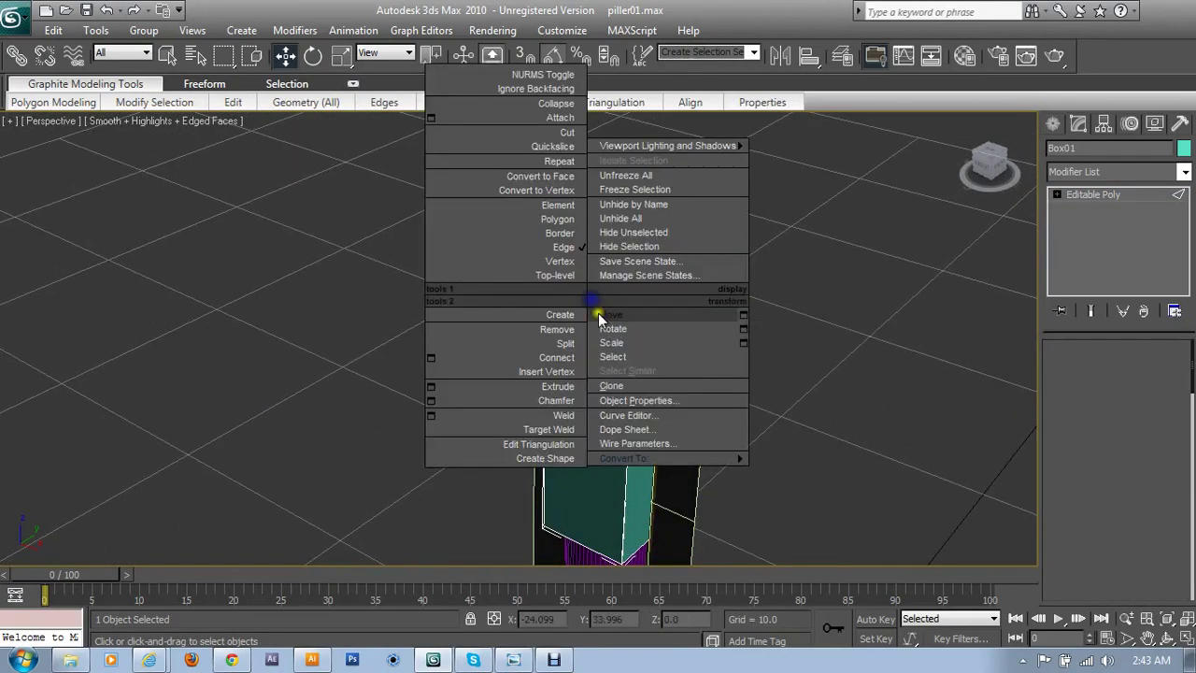
{"action": "left_click", "coordinate": [632, 402]}
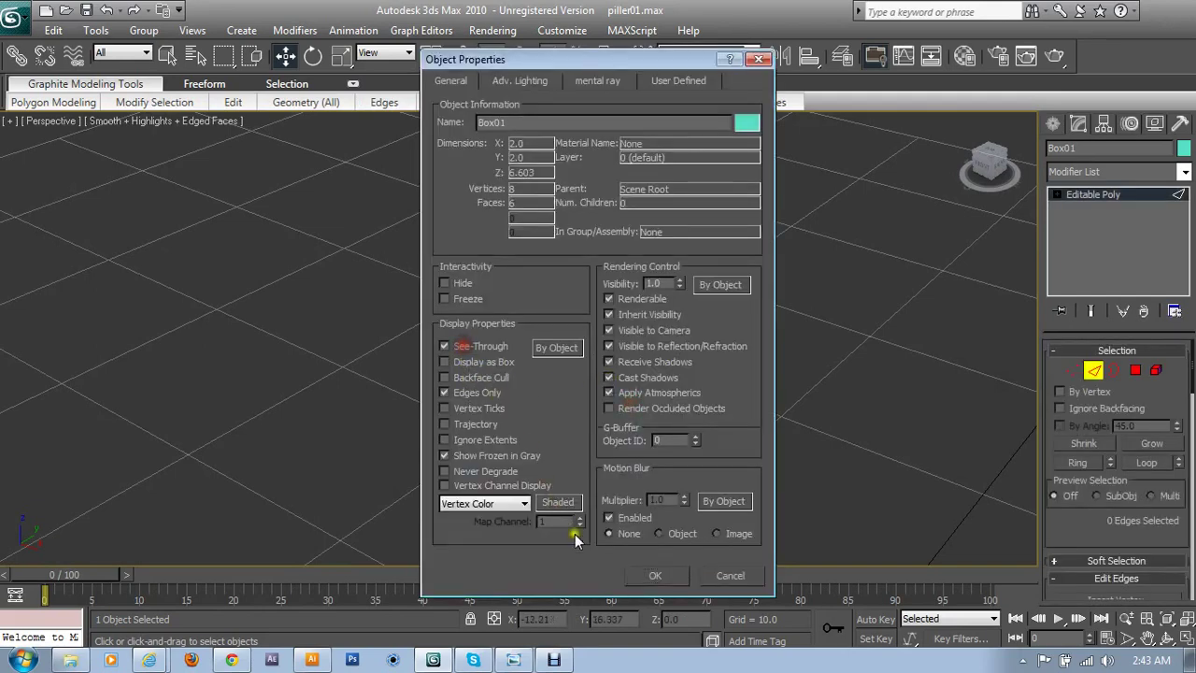
{"action": "left_click", "coordinate": [655, 574]}
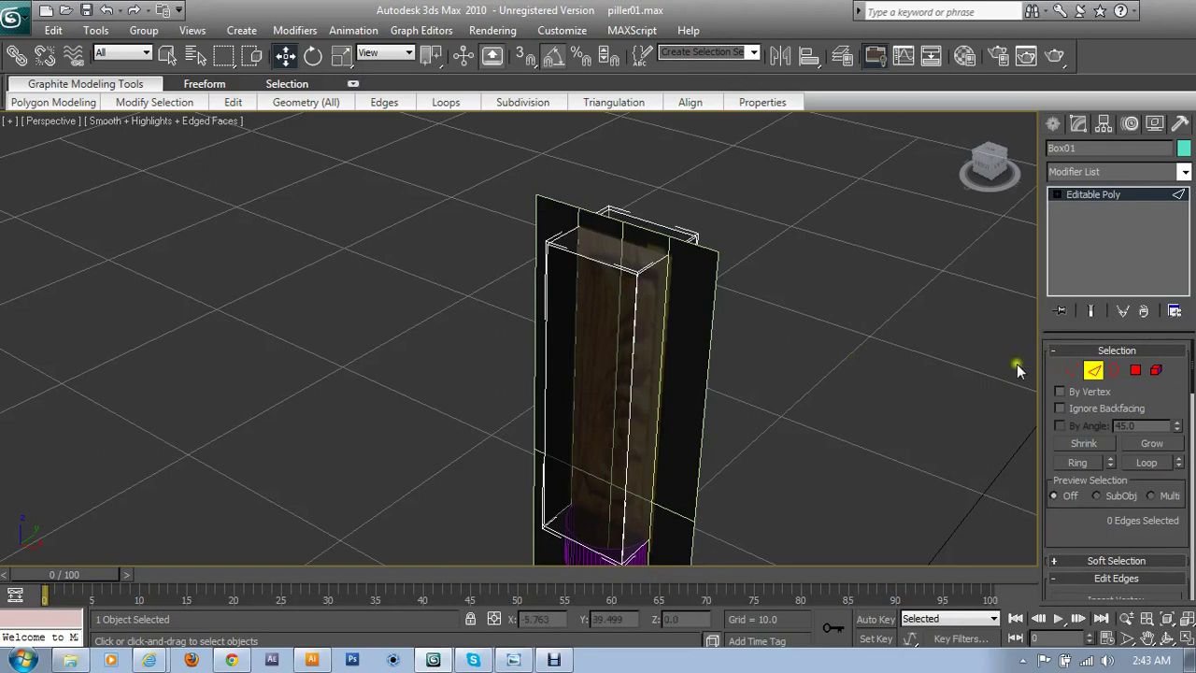
- Ring-select from a top edge and connect it with 2 segments, pinch 80
{"action": "left_click", "coordinate": [595, 269]}
{"action": "left_click", "coordinate": [1077, 463]}
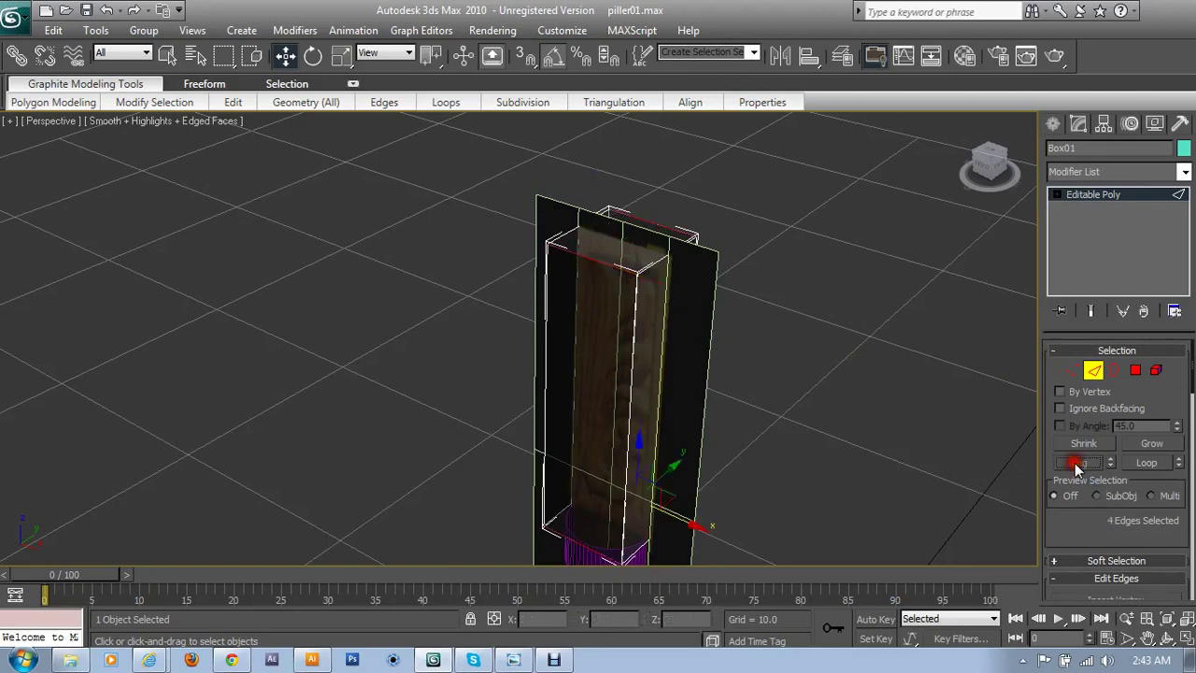
{"action": "middle_click_drag", "start_coordinate": [753, 471], "coordinate": [785, 458], "text": "alt"}
{"action": "key", "text": "alt+w"}
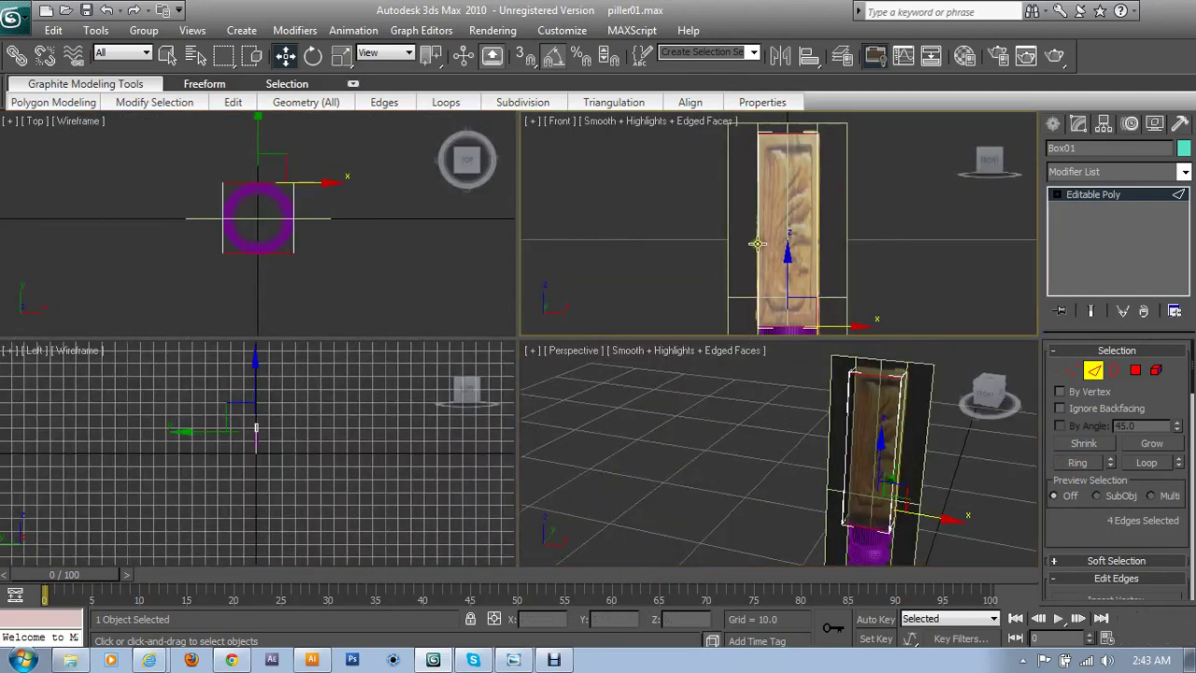
{"action": "right_click", "coordinate": [772, 268]}
{"action": "key", "text": "alt+w"}
{"action": "middle_click_drag", "start_coordinate": [771, 269], "coordinate": [753, 352]}
{"action": "scroll", "coordinate": [1116, 499], "scroll_direction": "down", "scroll_amount": 3}
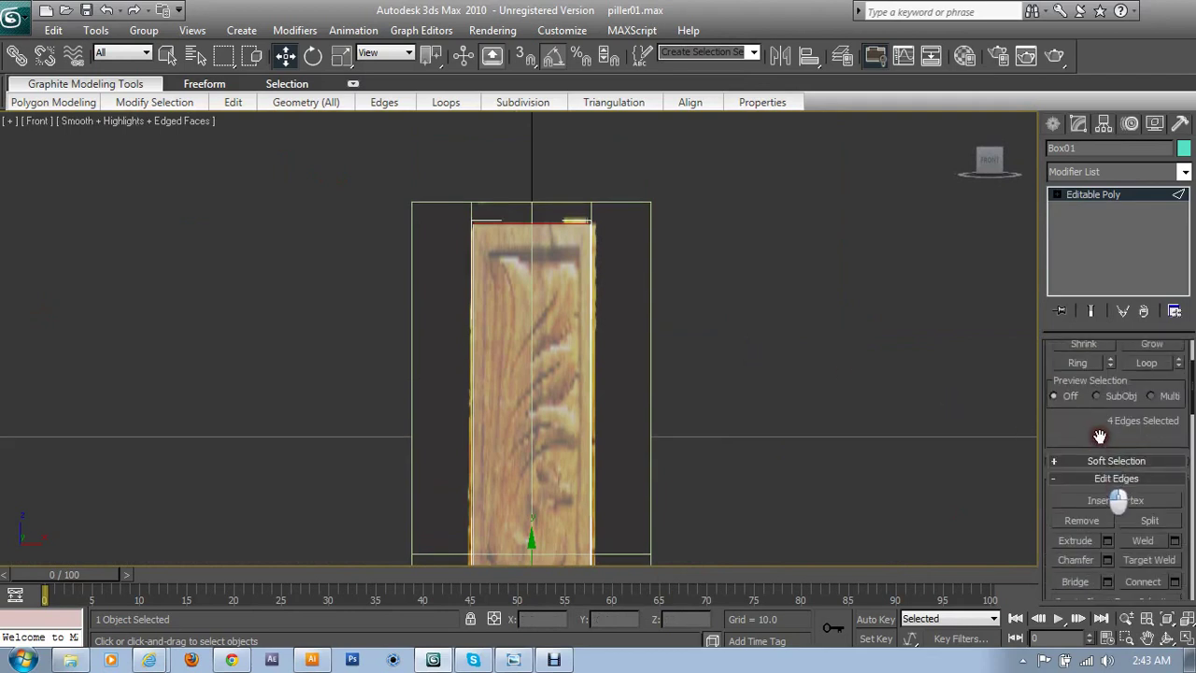
{"action": "scroll", "coordinate": [1140, 509], "scroll_direction": "down", "scroll_amount": 2}
{"action": "left_click", "coordinate": [1174, 531]}
{"action": "left_click_drag", "start_coordinate": [626, 259], "coordinate": [811, 220]}
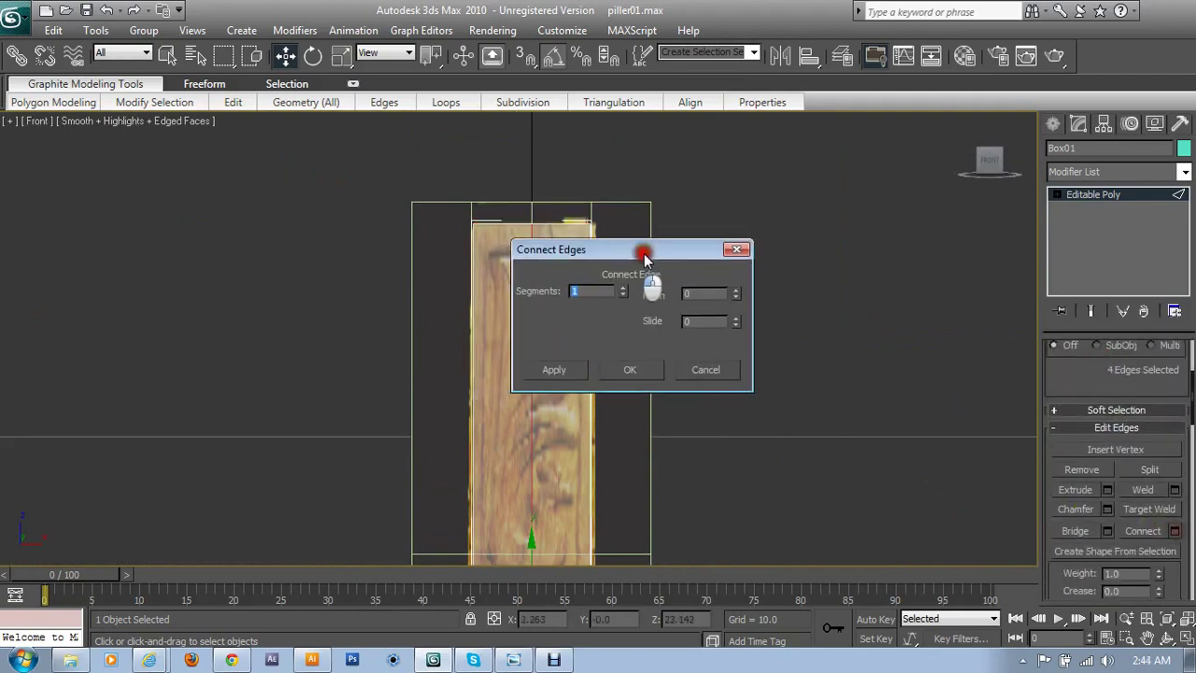
{"action": "left_click", "coordinate": [770, 258]}
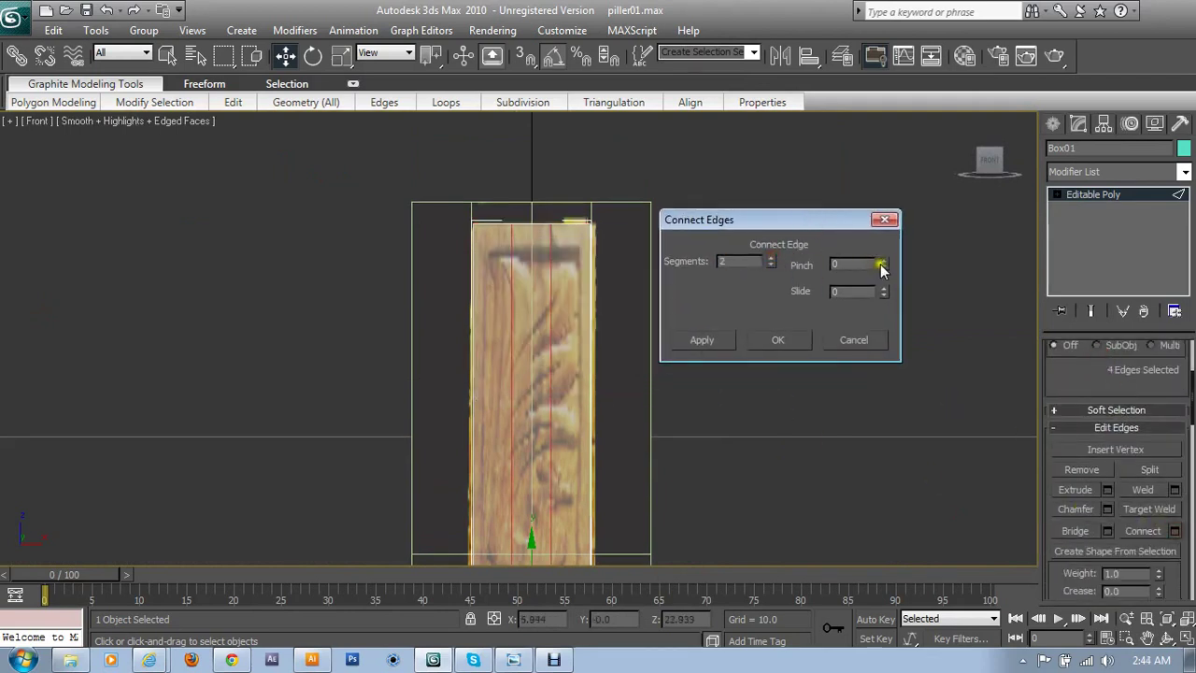
{"action": "left_click_drag", "start_coordinate": [882, 264], "coordinate": [858, 125]}
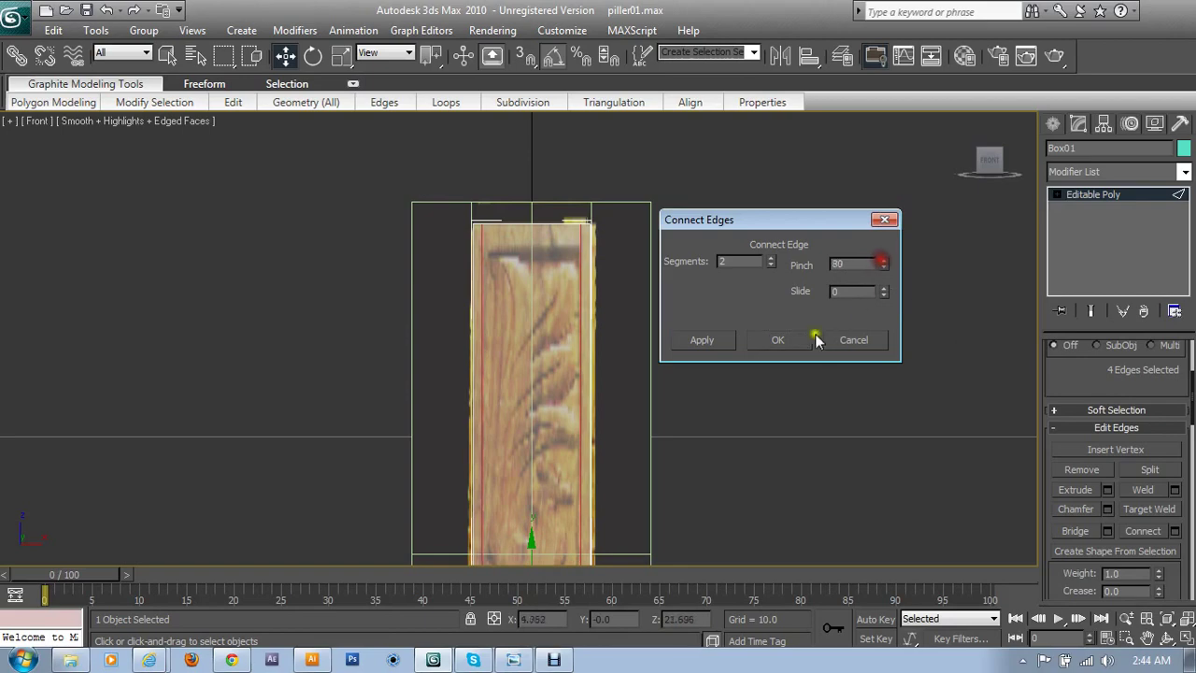
{"action": "left_click", "coordinate": [777, 340]}
- Ring-select from a vertical edge, connect with the same settings, then exit Edge mode
{"action": "key", "text": "alt+w"}
{"action": "middle_click", "coordinate": [886, 400]}
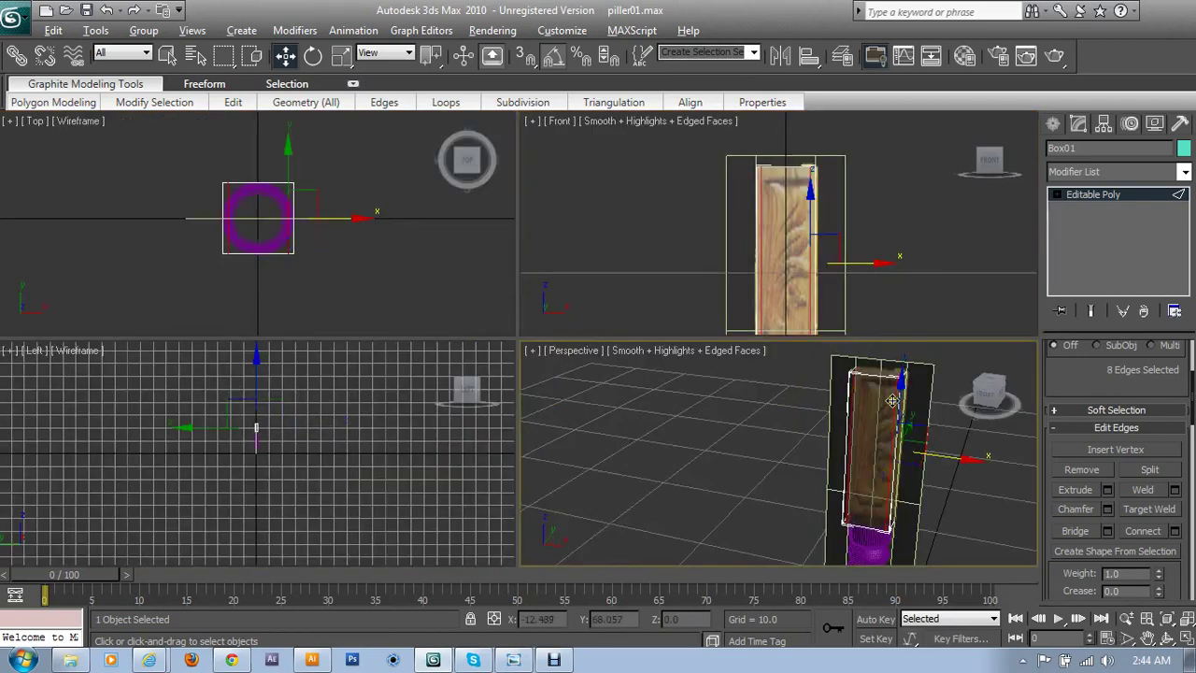
{"action": "key", "text": "alt+w"}
{"action": "middle_click_drag", "start_coordinate": [886, 400], "coordinate": [662, 267], "text": "alt"}
{"action": "left_click", "coordinate": [686, 248]}
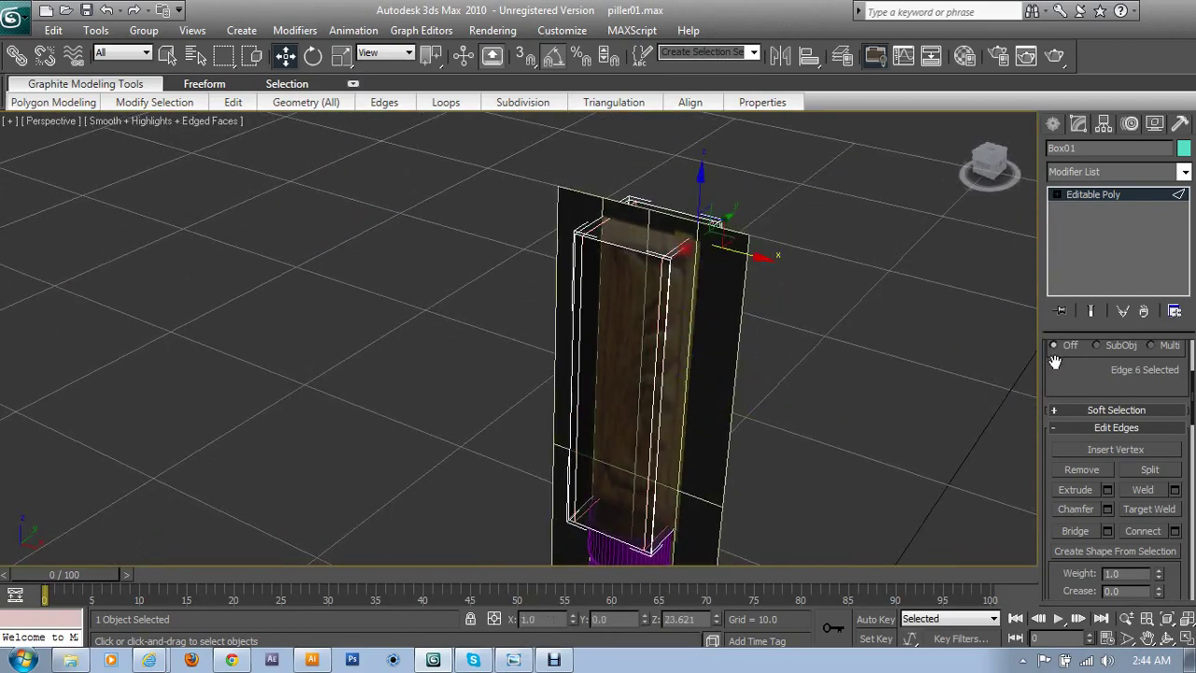
{"action": "left_click_drag", "start_coordinate": [1080, 381], "coordinate": [1100, 502]}
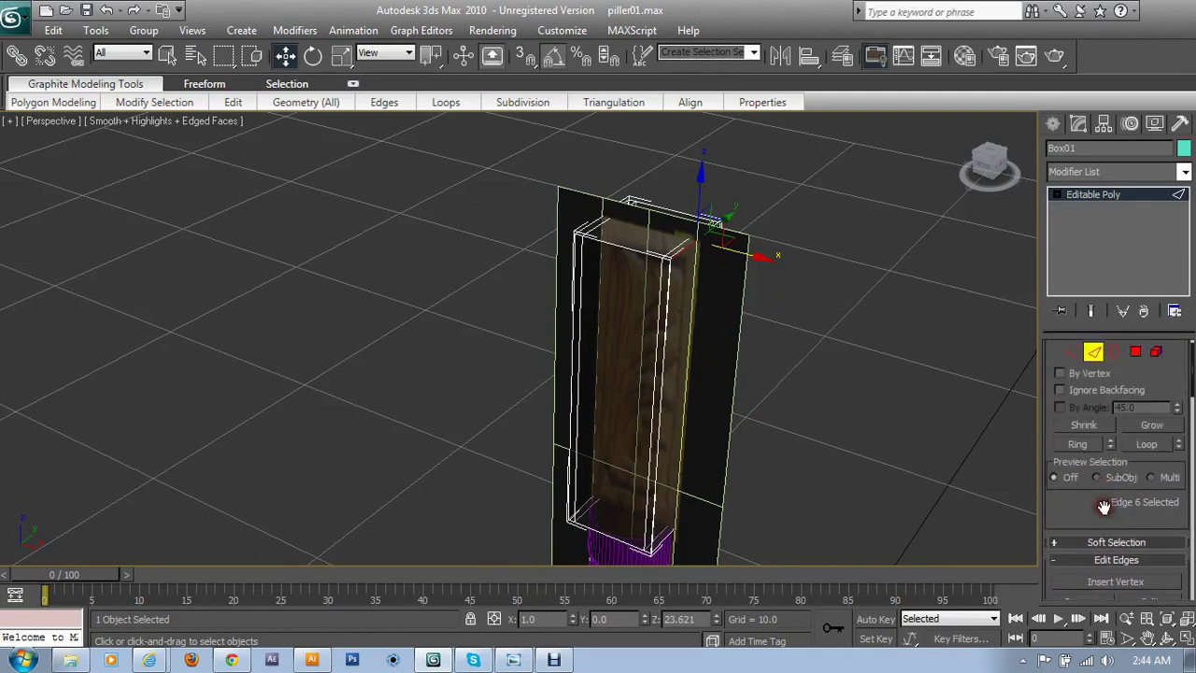
{"action": "left_click", "coordinate": [1077, 446]}
{"action": "scroll", "coordinate": [1095, 509], "scroll_direction": "down", "scroll_amount": 1}
{"action": "scroll", "coordinate": [1095, 509], "scroll_direction": "down", "scroll_amount": 2}
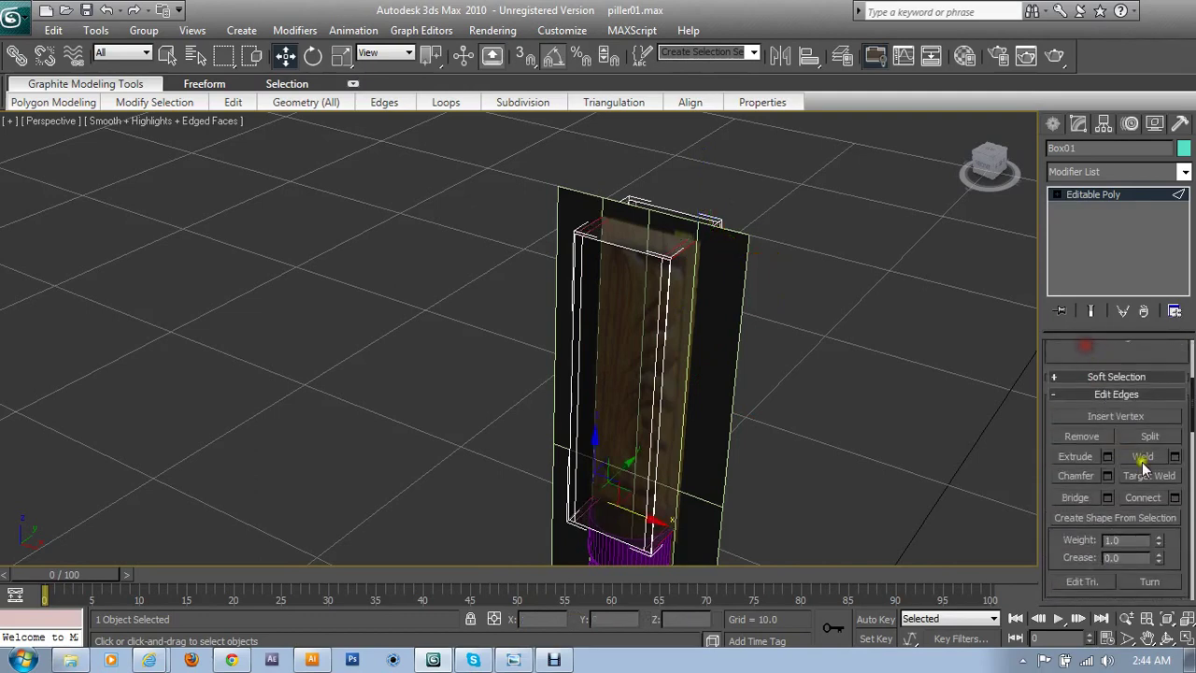
{"action": "left_click", "coordinate": [1174, 497]}
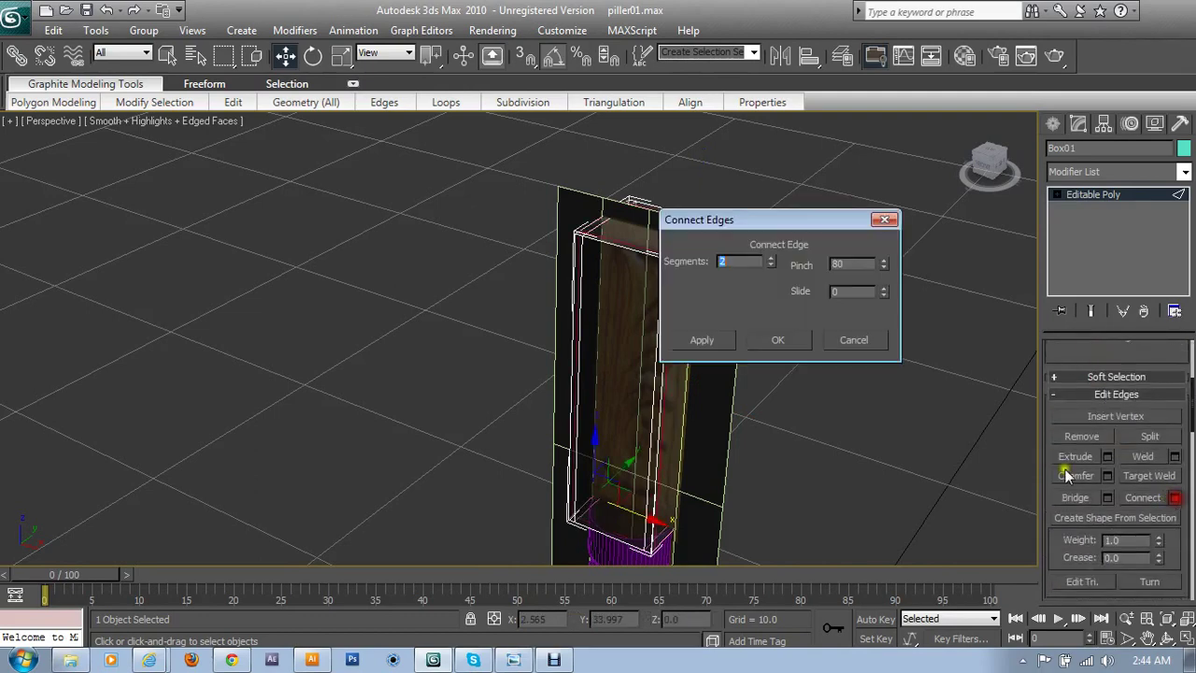
{"action": "left_click", "coordinate": [783, 340]}
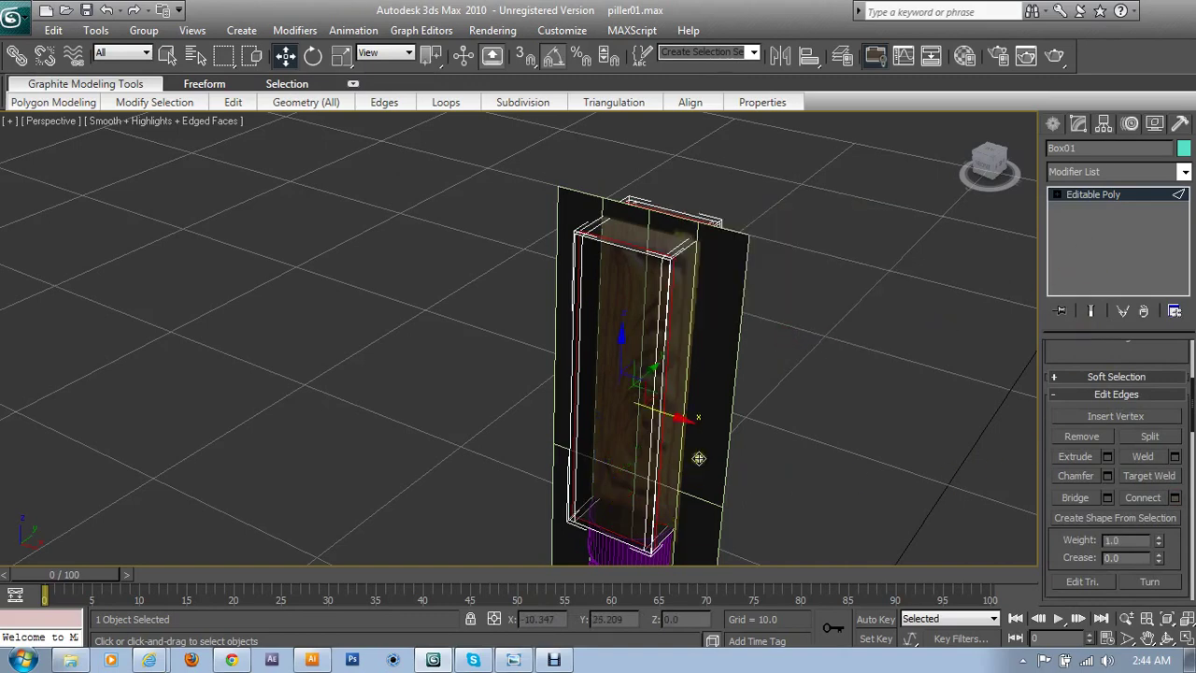
{"action": "left_click_drag", "start_coordinate": [1080, 356], "coordinate": [1082, 495]}
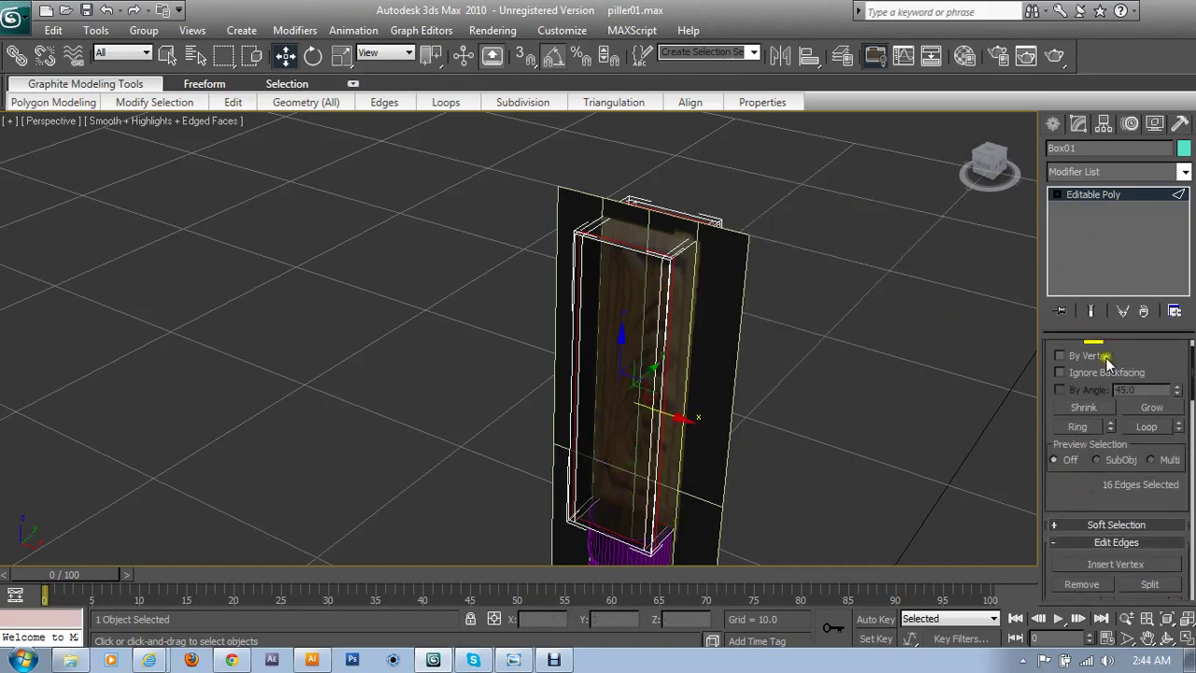
{"action": "scroll", "coordinate": [1106, 358], "scroll_direction": "up", "scroll_amount": 2}
{"action": "left_click", "coordinate": [1093, 378]}
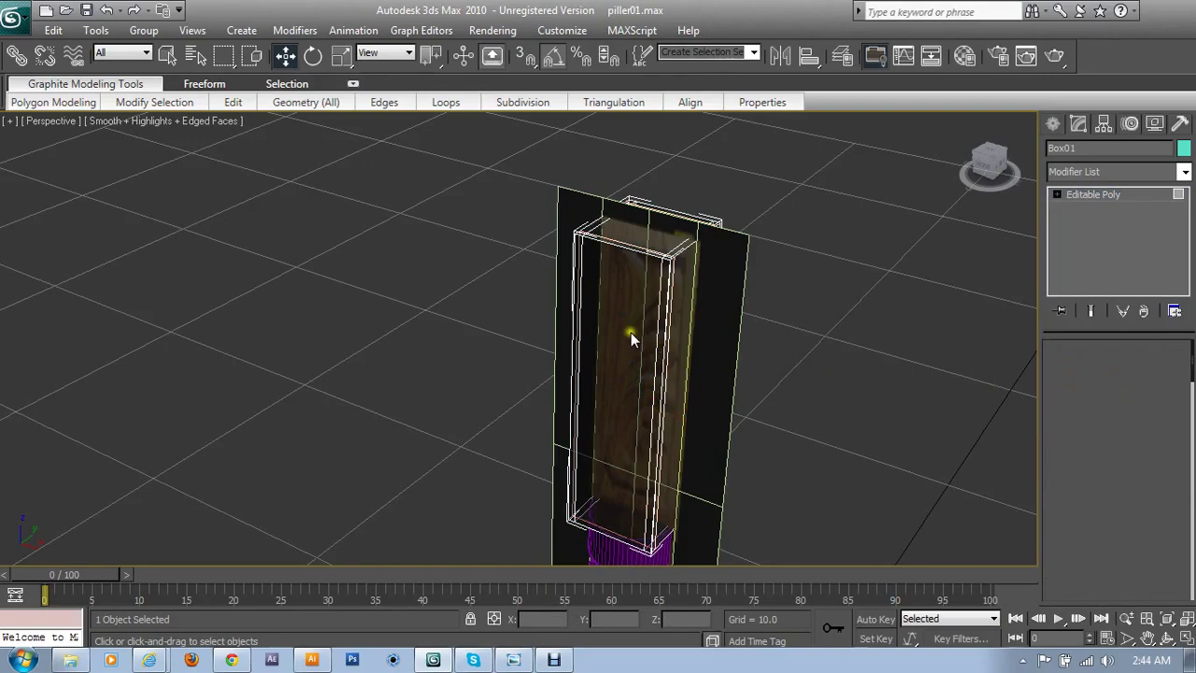
- Select the four side polygons, then pick one vertical edge of the box in Edge mode
{"action": "key", "text": "4"}
{"action": "left_click", "coordinate": [631, 333]}
{"action": "left_click", "coordinate": [685, 331], "text": "ctrl"}
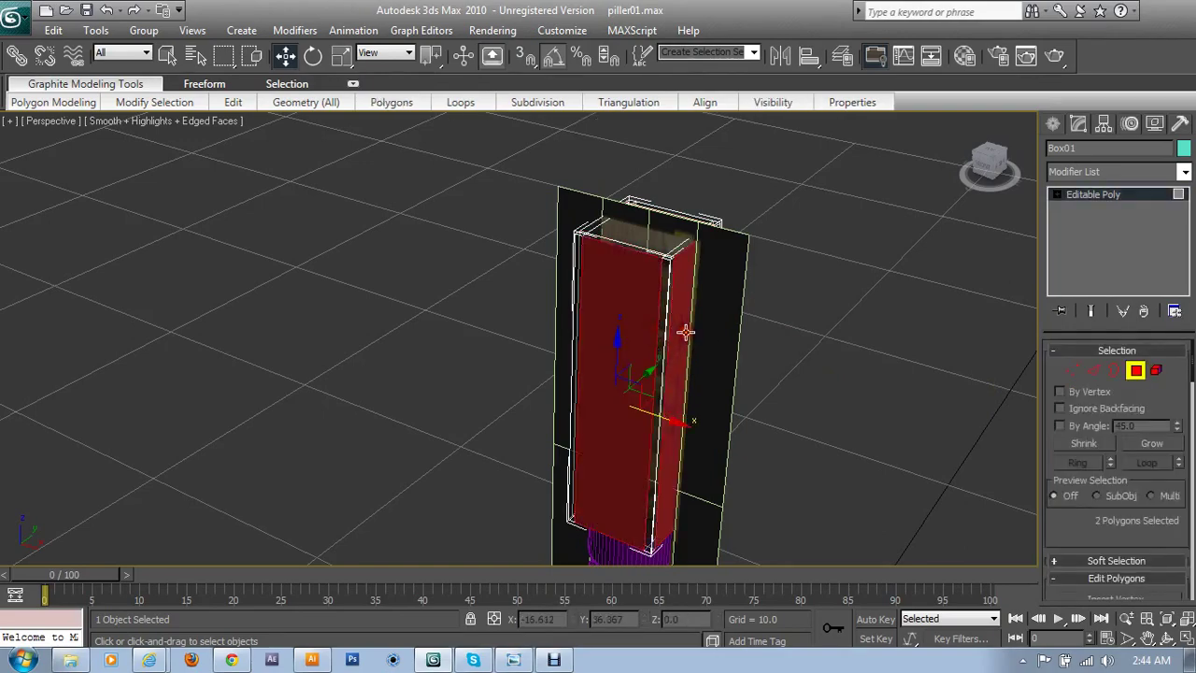
{"action": "mouse_move", "coordinate": [686, 331]}
{"action": "middle_mouse_down", "text": "alt"}
{"action": "mouse_move", "coordinate": [785, 372]}
{"action": "mouse_move", "coordinate": [303, 308]}
{"action": "mouse_move", "coordinate": [299, 355]}
{"action": "mouse_move", "coordinate": [617, 383]}
{"action": "mouse_move", "coordinate": [760, 302]}
{"action": "mouse_move", "coordinate": [716, 396]}
{"action": "mouse_move", "coordinate": [779, 409]}
{"action": "mouse_move", "coordinate": [788, 475]}
{"action": "middle_mouse_up", "text": "alt"}
{"action": "left_click", "coordinate": [271, 289], "text": "ctrl"}
{"action": "left_click", "coordinate": [760, 301], "text": "ctrl"}
{"action": "scroll", "coordinate": [716, 396], "scroll_direction": "up", "scroll_amount": 2}
{"action": "left_click", "coordinate": [1092, 371]}
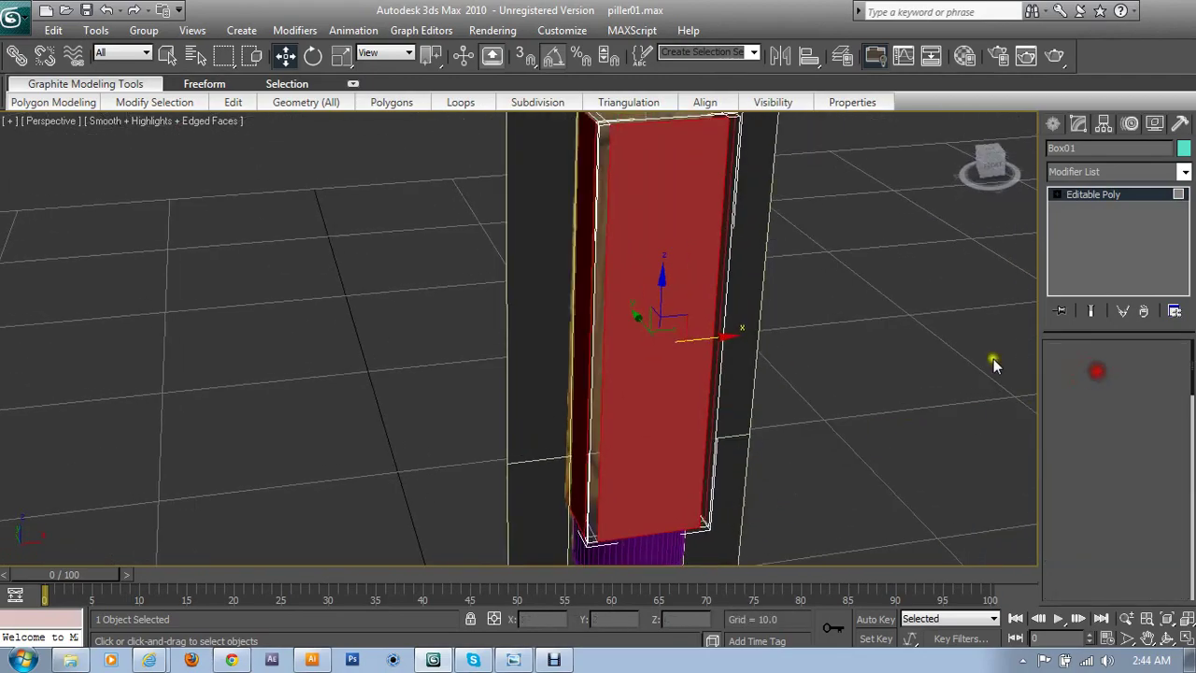
{"action": "left_click", "coordinate": [588, 301]}
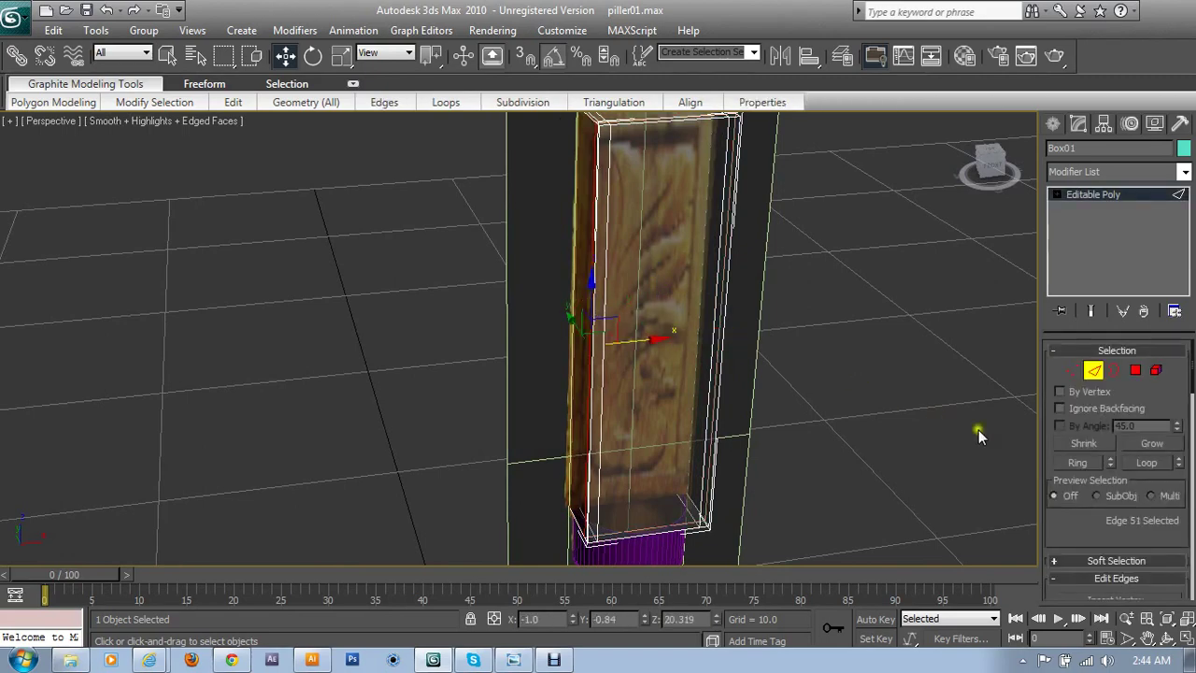
- Ring-select from the vertical edge and connect with 2 segments, pinch 80
{"action": "left_click", "coordinate": [1077, 462]}
{"action": "key", "text": "alt+w"}
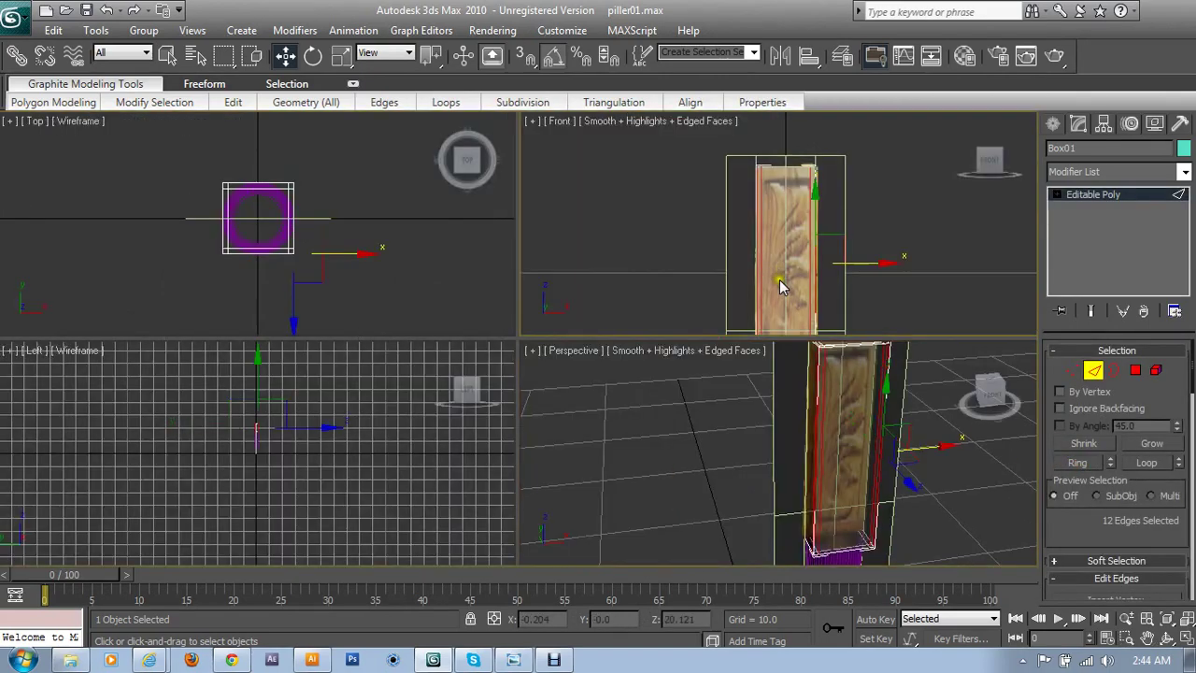
{"action": "key", "text": "alt+w"}
{"action": "left_click_drag", "start_coordinate": [1127, 467], "coordinate": [1127, 304]}
{"action": "left_click", "coordinate": [1174, 518]}
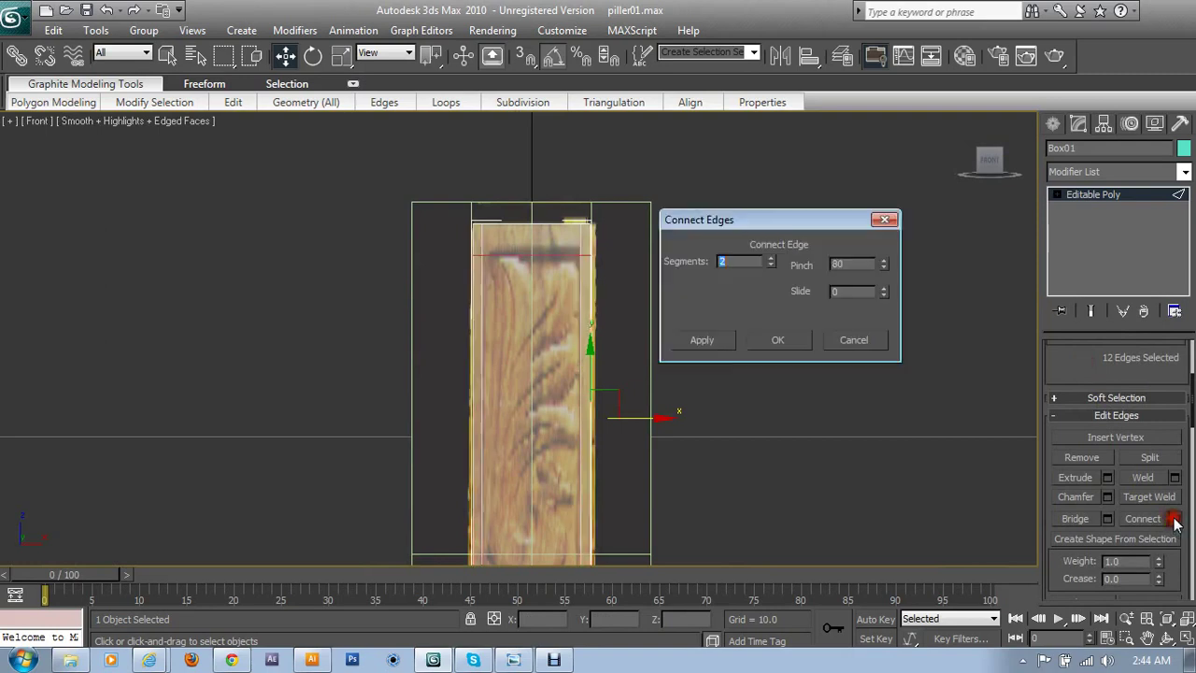
{"action": "middle_click_drag", "start_coordinate": [528, 401], "coordinate": [531, 277]}
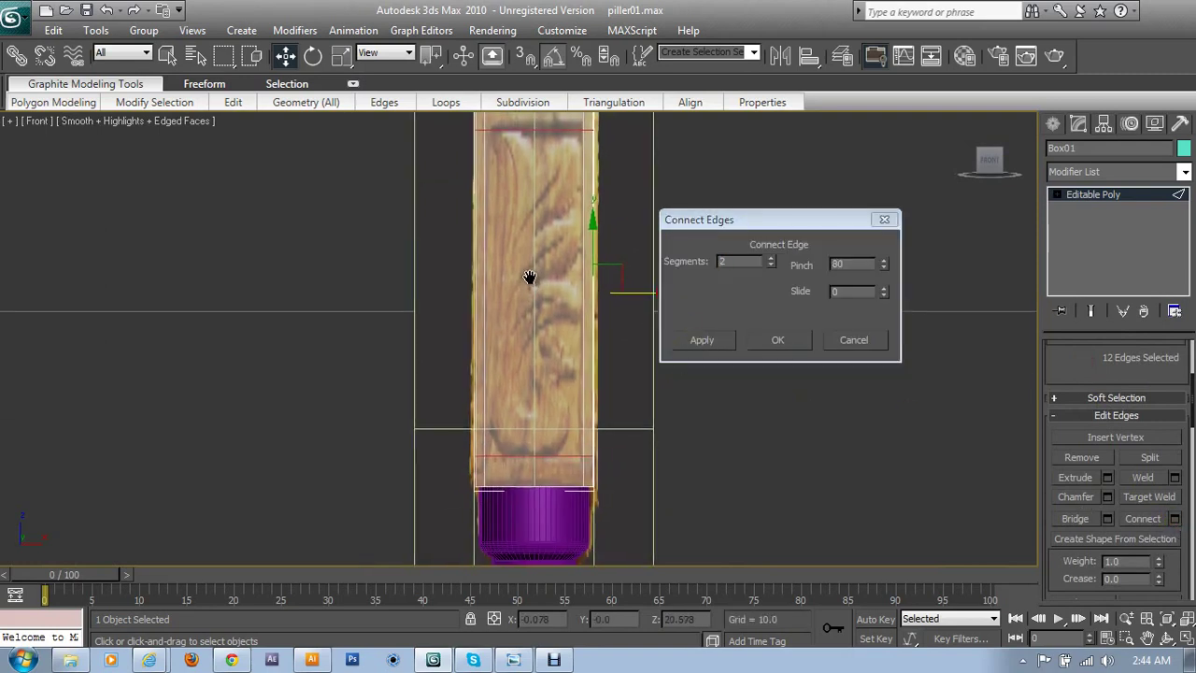
{"action": "left_click", "coordinate": [885, 263]}
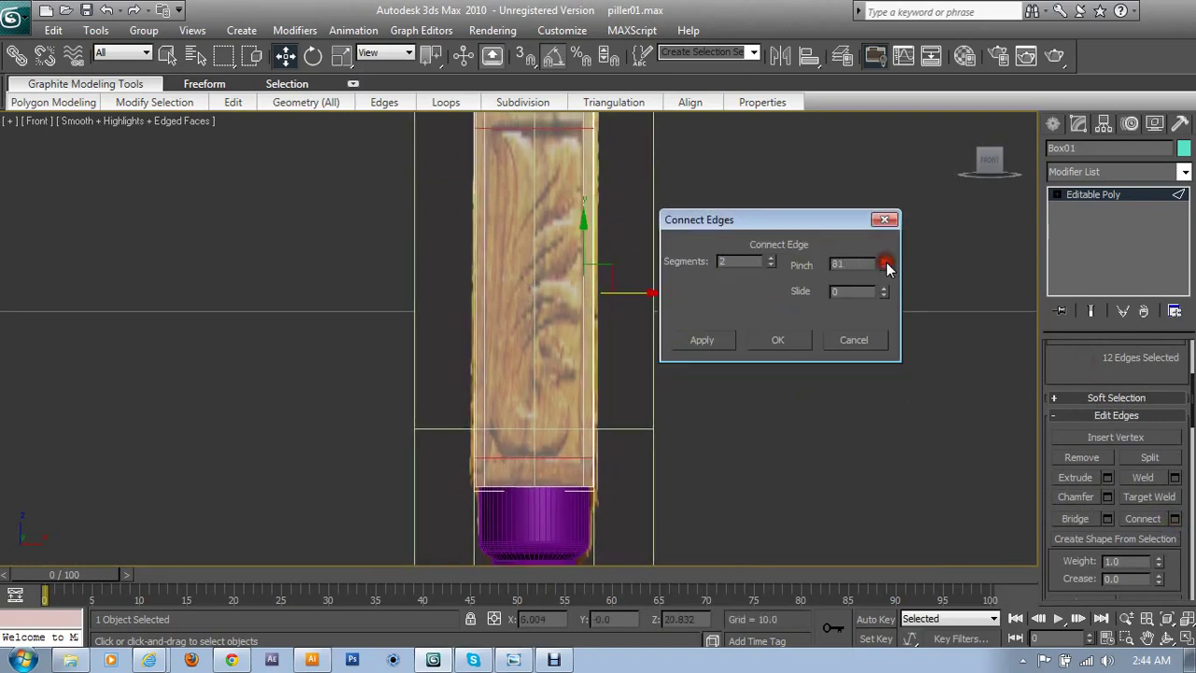
{"action": "left_click", "coordinate": [885, 267]}
{"action": "left_click", "coordinate": [805, 347]}
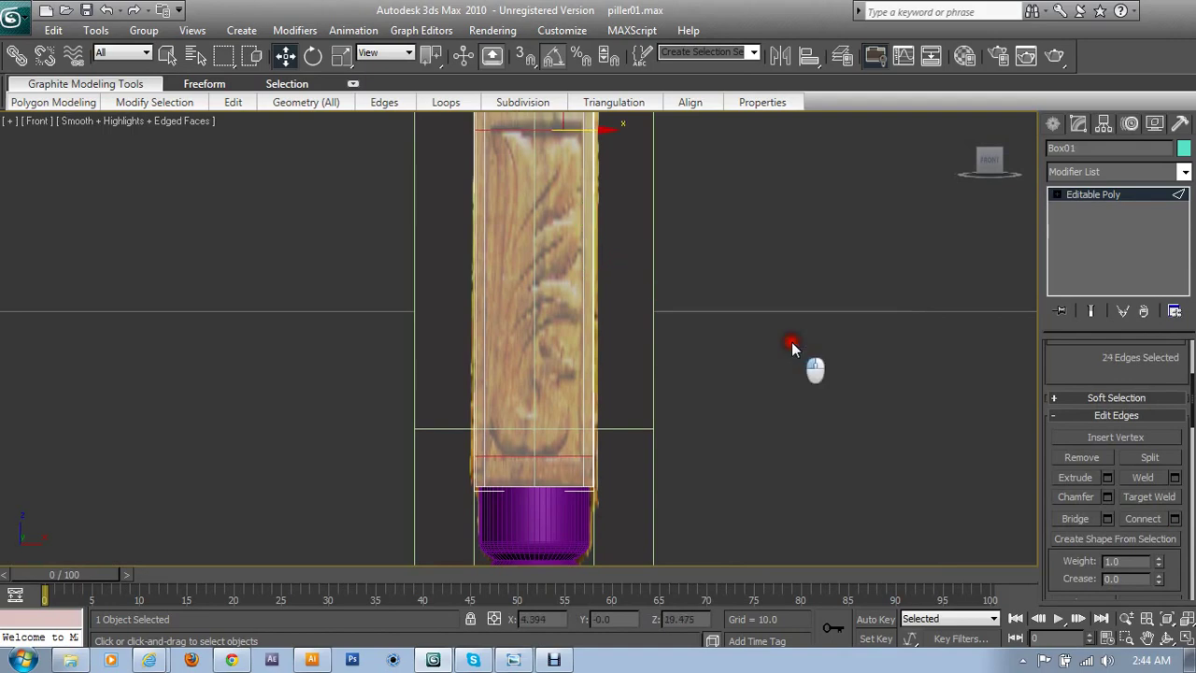
{"action": "key", "text": "alt+w"}
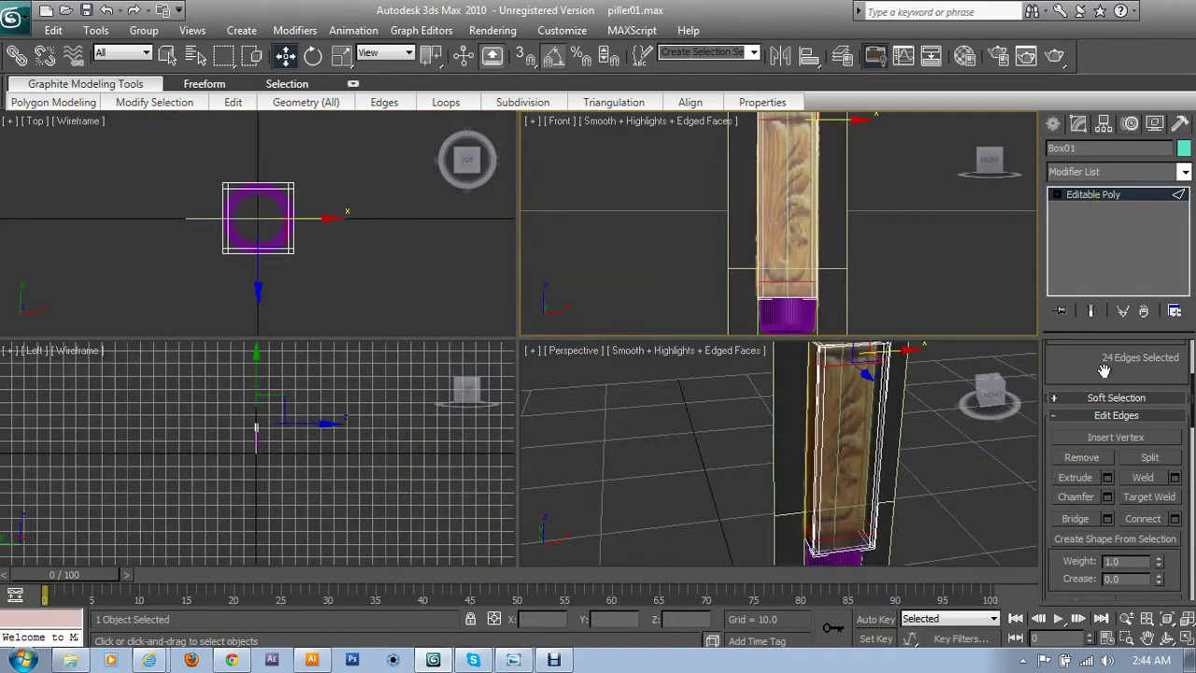
{"action": "scroll", "coordinate": [1103, 371], "scroll_direction": "up", "scroll_amount": 5}
- Select the four tall middle side panels in Polygon mode
{"action": "left_click", "coordinate": [1135, 370]}
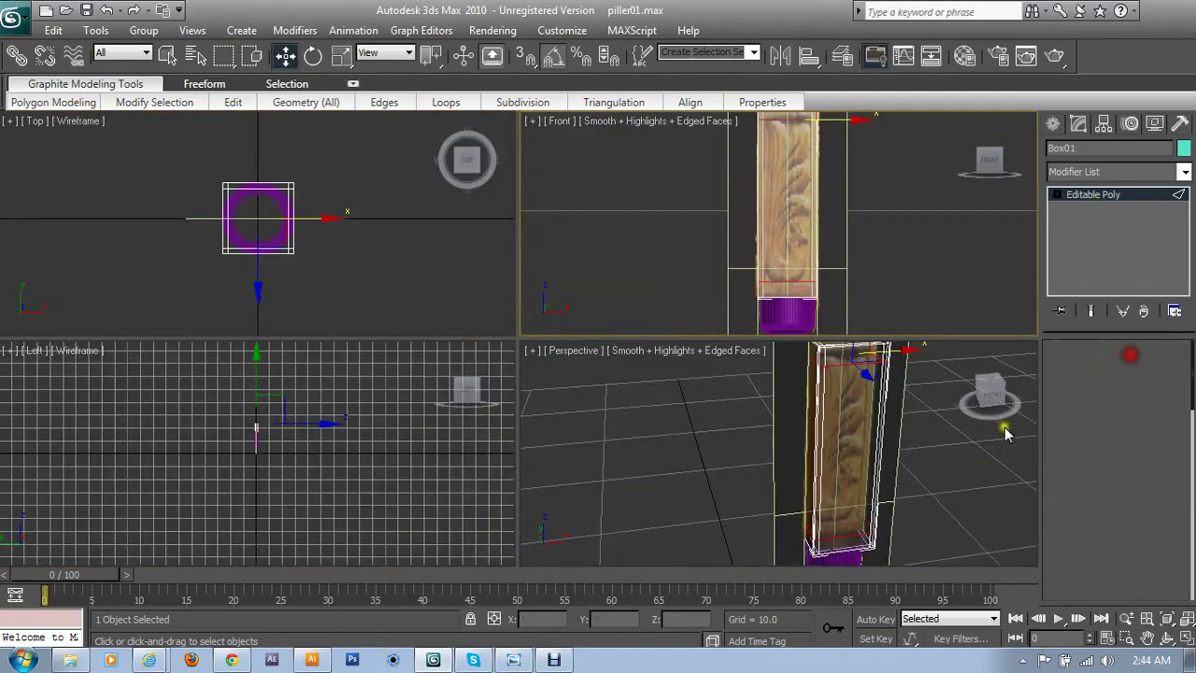
{"action": "left_click", "coordinate": [842, 488]}
{"action": "key", "text": "alt+w"}
{"action": "mouse_move", "coordinate": [881, 488]}
{"action": "middle_mouse_down", "text": "alt"}
{"action": "mouse_move", "coordinate": [710, 406]}
{"action": "mouse_move", "coordinate": [605, 404]}
{"action": "mouse_move", "coordinate": [496, 380]}
{"action": "middle_mouse_up", "text": "alt"}
{"action": "left_click", "coordinate": [363, 330], "text": "ctrl"}
{"action": "left_click", "coordinate": [470, 288], "text": "ctrl"}
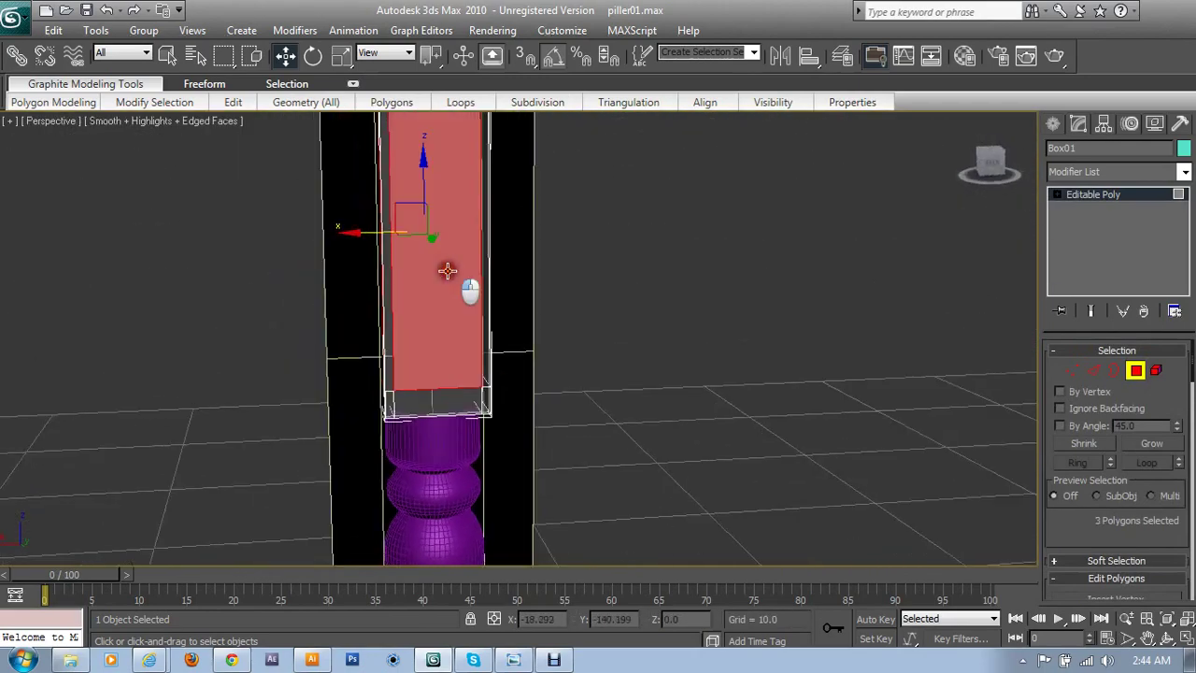
{"action": "mouse_move", "coordinate": [752, 465]}
{"action": "middle_mouse_down"}
{"action": "mouse_move", "coordinate": [813, 465]}
{"action": "mouse_move", "coordinate": [659, 459]}
{"action": "middle_mouse_up"}
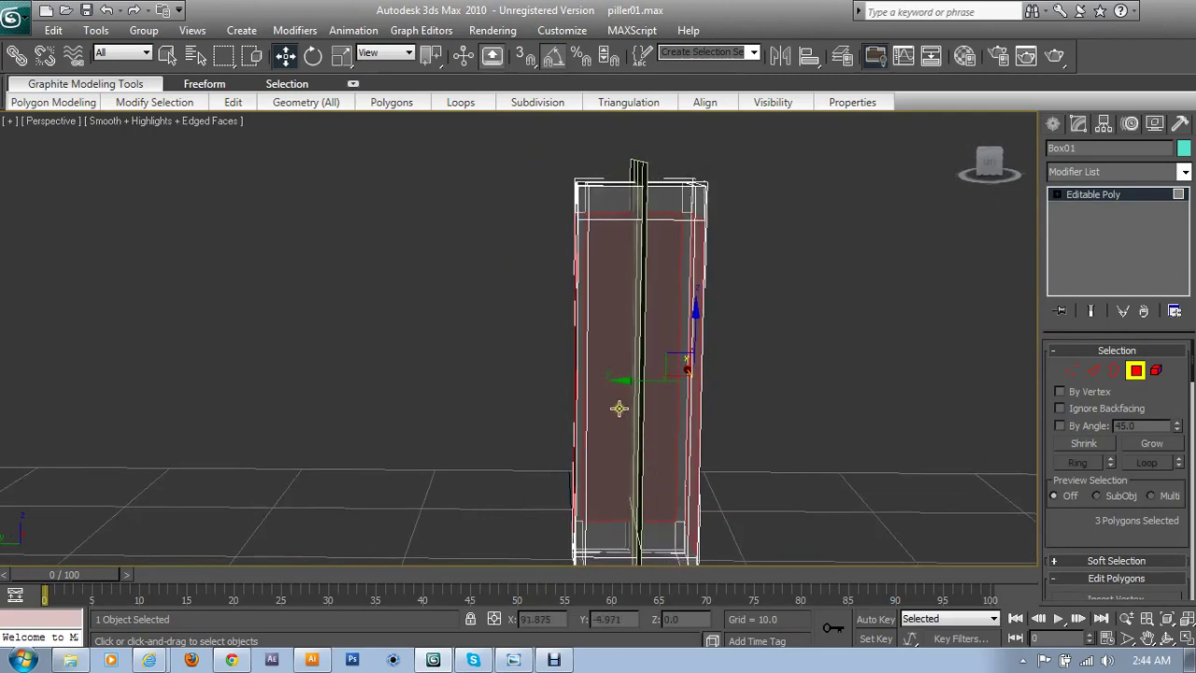
{"action": "left_click", "coordinate": [637, 417], "text": "ctrl"}
{"action": "middle_click_drag", "start_coordinate": [637, 416], "coordinate": [814, 482], "text": "alt"}
{"action": "scroll", "coordinate": [814, 482], "scroll_direction": "up", "scroll_amount": 2}
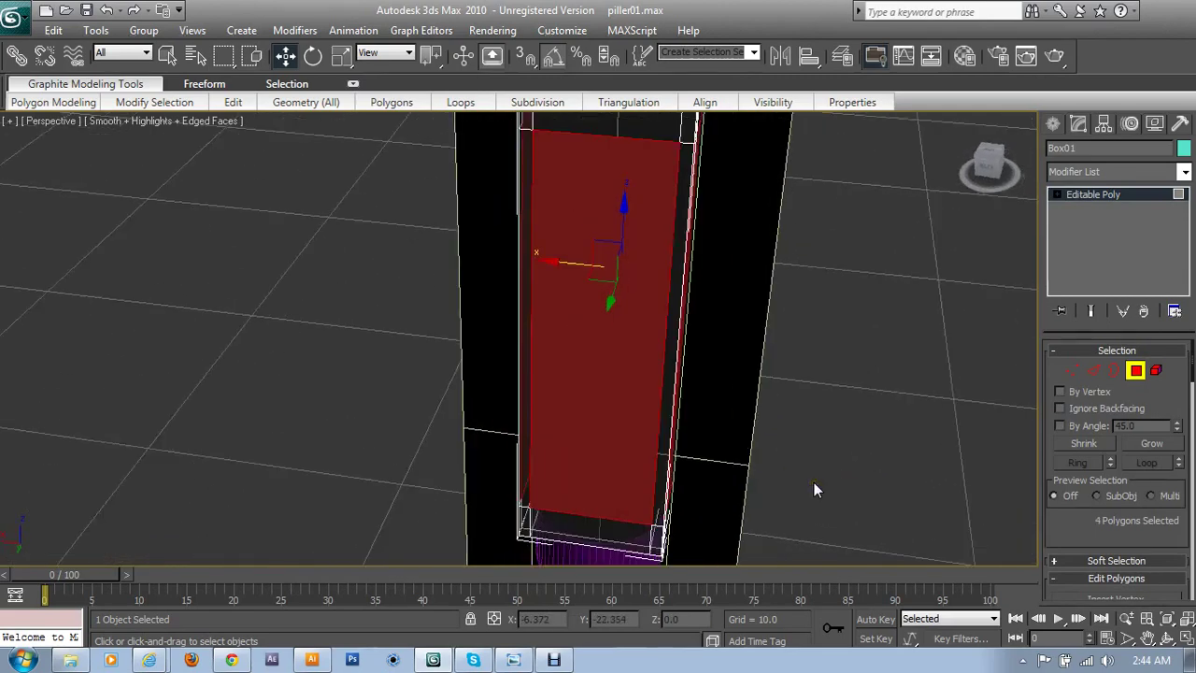
{"action": "left_click_drag", "start_coordinate": [1090, 529], "coordinate": [1092, 417]}
- Bevel the panels with Height -0.15 and Outline 0, then return to Editable Poly level
{"action": "left_click", "coordinate": [1107, 526]}
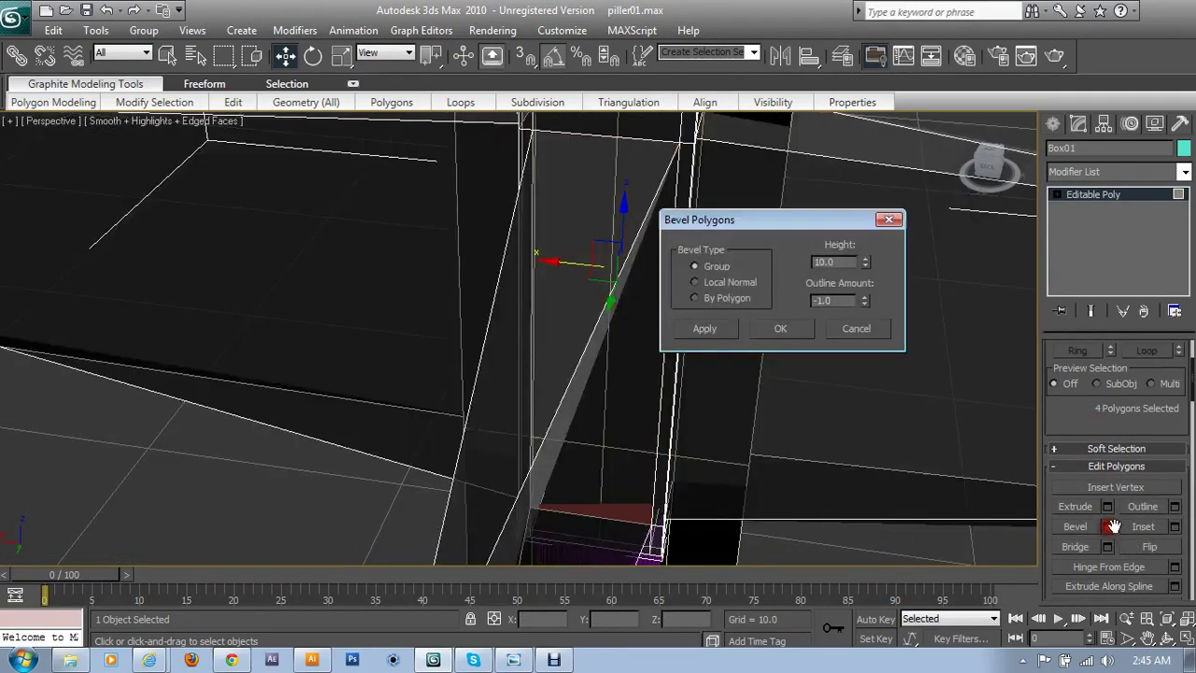
{"action": "left_click_drag", "start_coordinate": [859, 302], "coordinate": [867, 269]}
{"action": "left_click", "coordinate": [867, 269]}
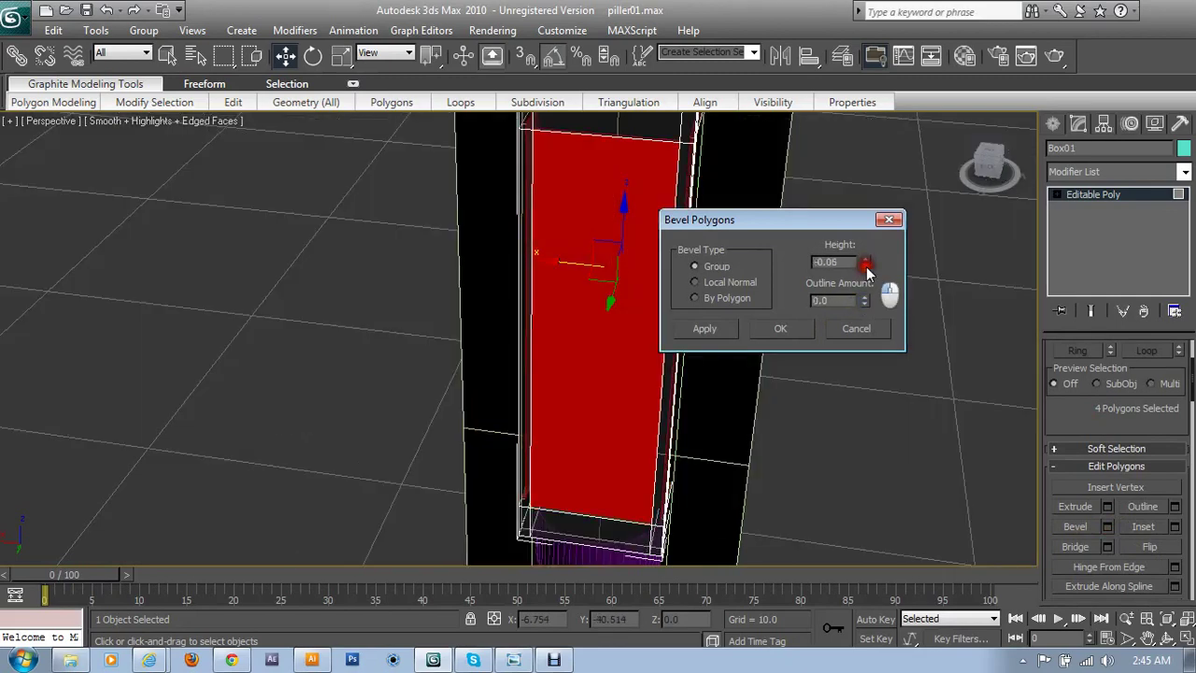
{"action": "left_click", "coordinate": [867, 269]}
{"action": "left_click", "coordinate": [867, 269]}
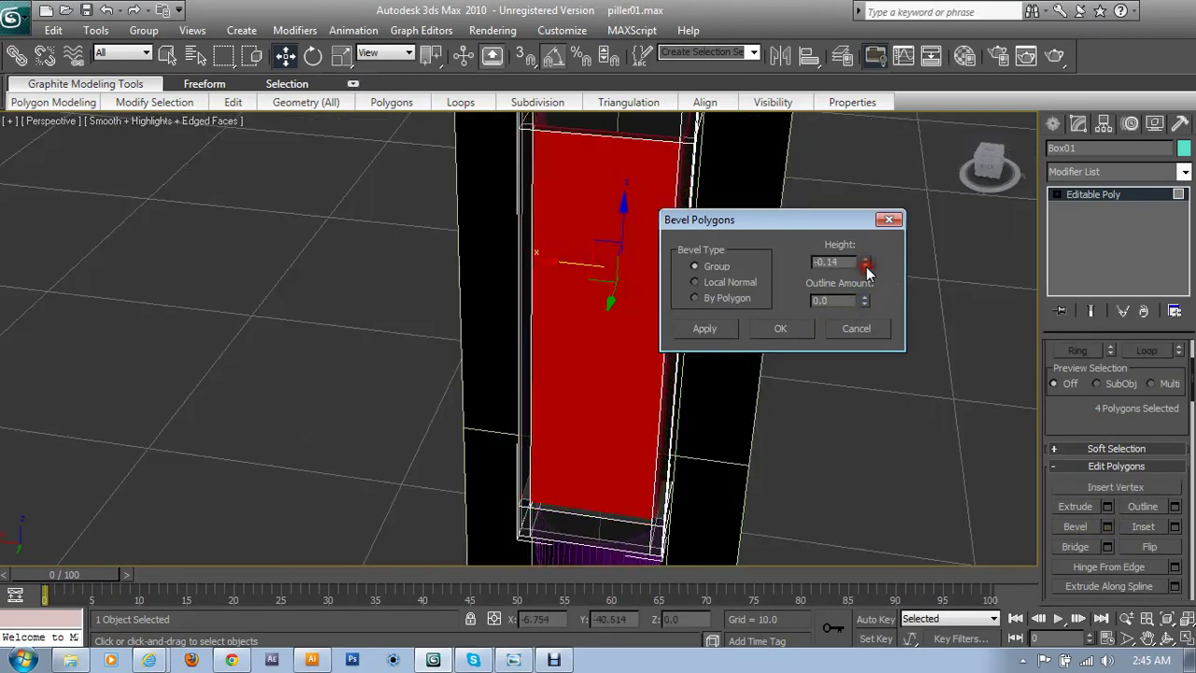
{"action": "left_click", "coordinate": [864, 265]}
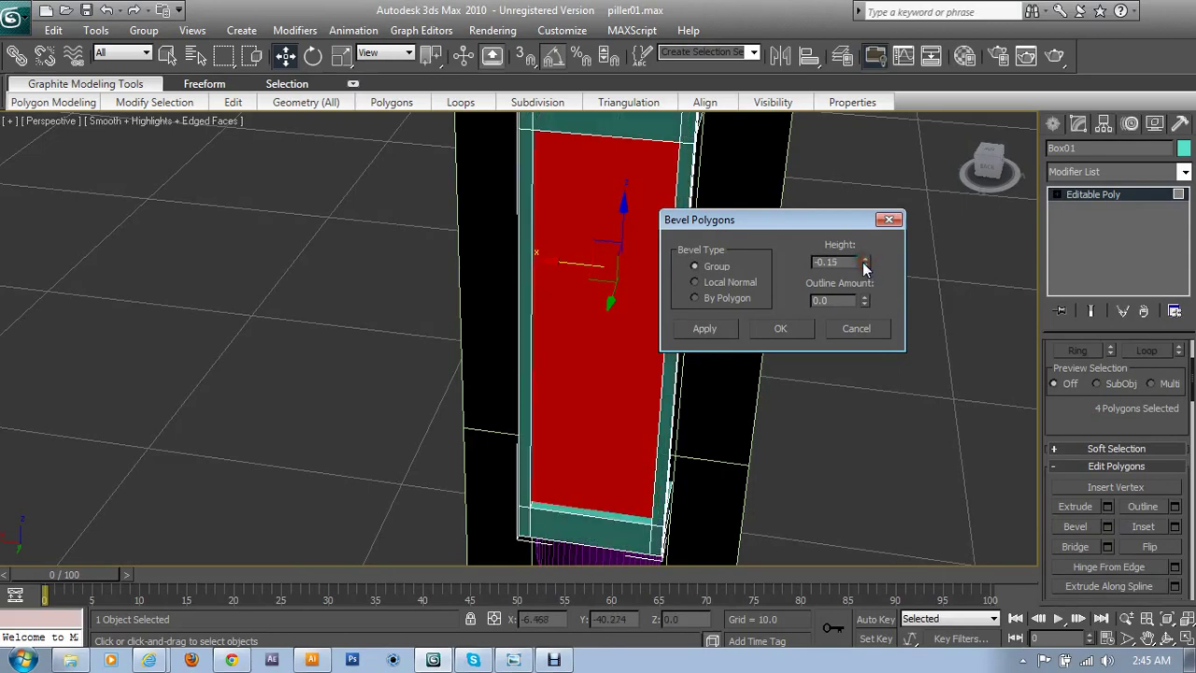
{"action": "middle_click_drag", "start_coordinate": [753, 457], "coordinate": [646, 451], "text": "alt"}
{"action": "left_click", "coordinate": [780, 331]}
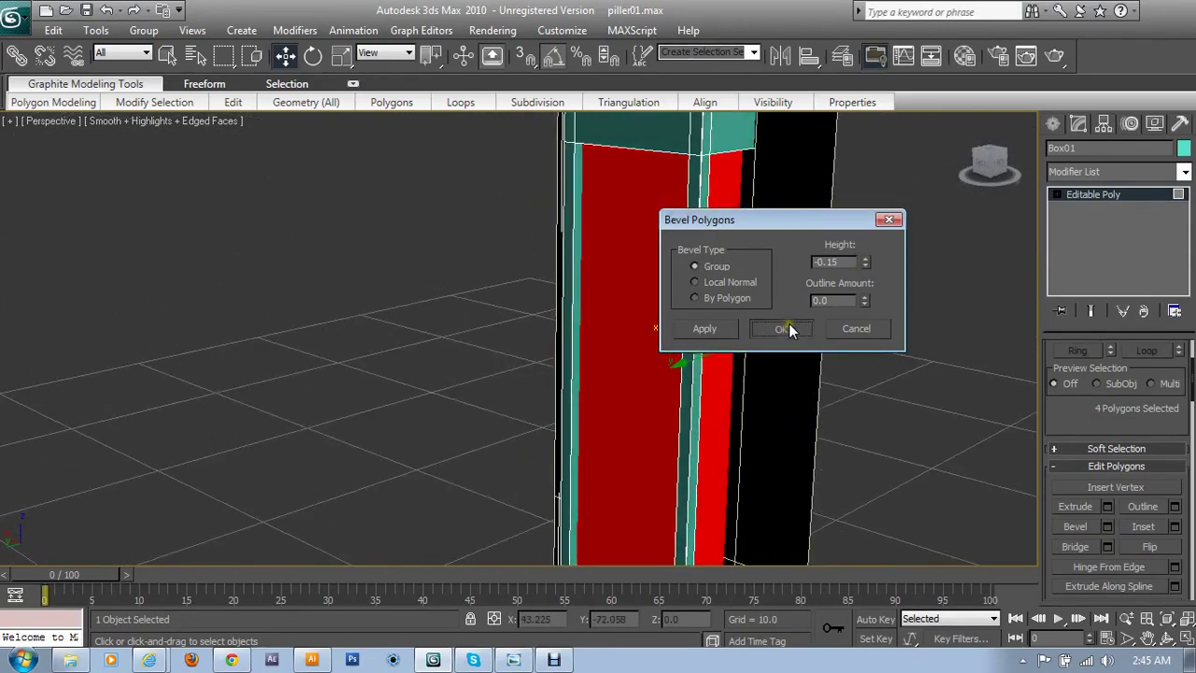
{"action": "left_click", "coordinate": [1084, 194]}
- Frame the whole pillar in Perspective and render a test image
{"action": "scroll", "coordinate": [792, 361], "scroll_direction": "down", "scroll_amount": 5}
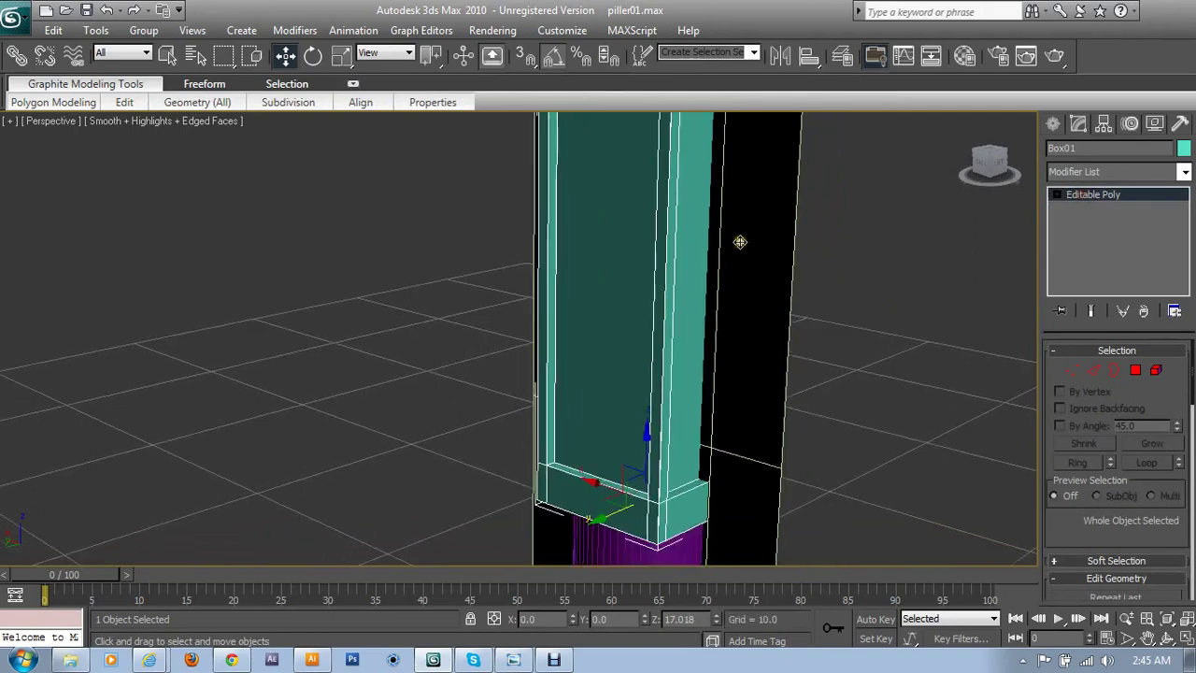
{"action": "scroll", "coordinate": [739, 243], "scroll_direction": "down", "scroll_amount": 5}
{"action": "mouse_move", "coordinate": [622, 323]}
{"action": "middle_mouse_down", "text": "alt"}
{"action": "mouse_move", "coordinate": [686, 304]}
{"action": "mouse_move", "coordinate": [635, 376]}
{"action": "mouse_move", "coordinate": [656, 340]}
{"action": "middle_mouse_up", "text": "alt"}
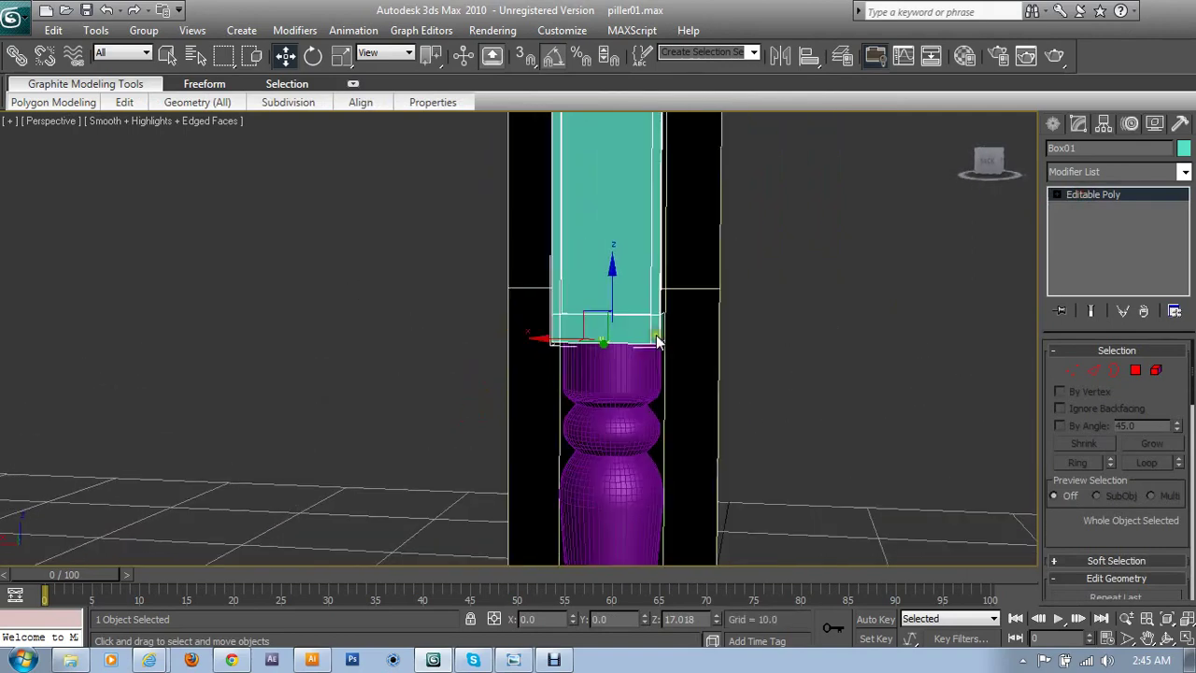
{"action": "scroll", "coordinate": [657, 387], "scroll_direction": "down", "scroll_amount": 2}
{"action": "scroll", "coordinate": [656, 386], "scroll_direction": "down", "scroll_amount": 2}
{"action": "middle_click_drag", "start_coordinate": [656, 393], "coordinate": [652, 288]}
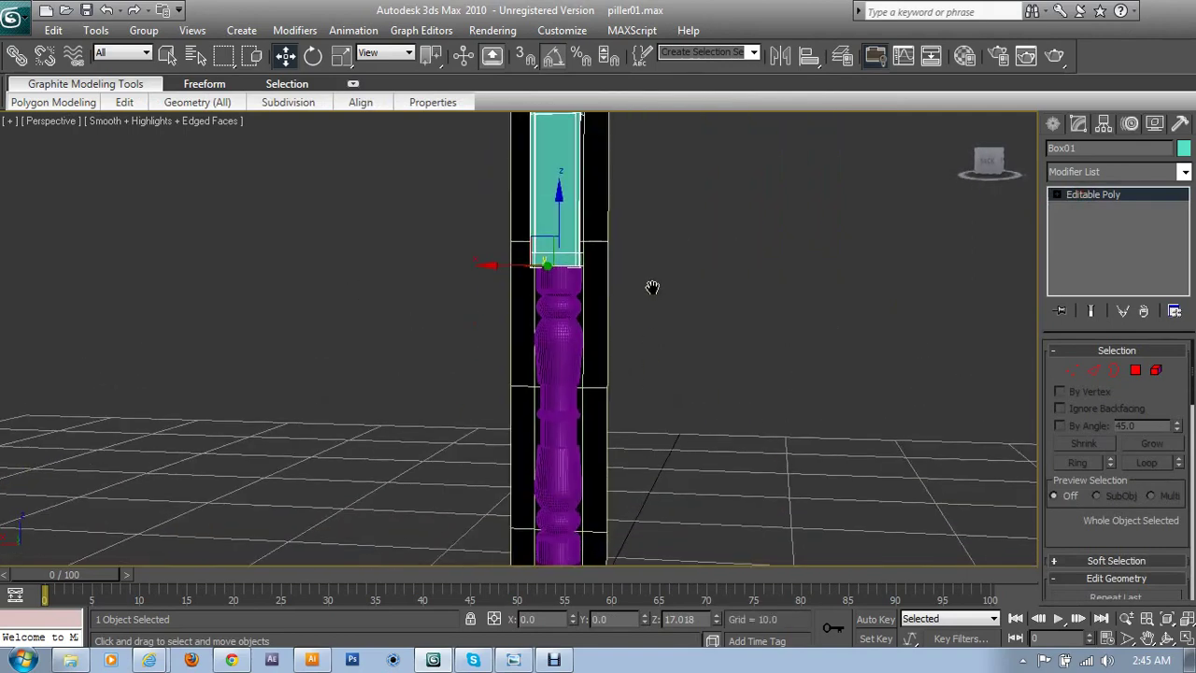
{"action": "middle_click_drag", "start_coordinate": [704, 327], "coordinate": [679, 317], "text": "alt"}
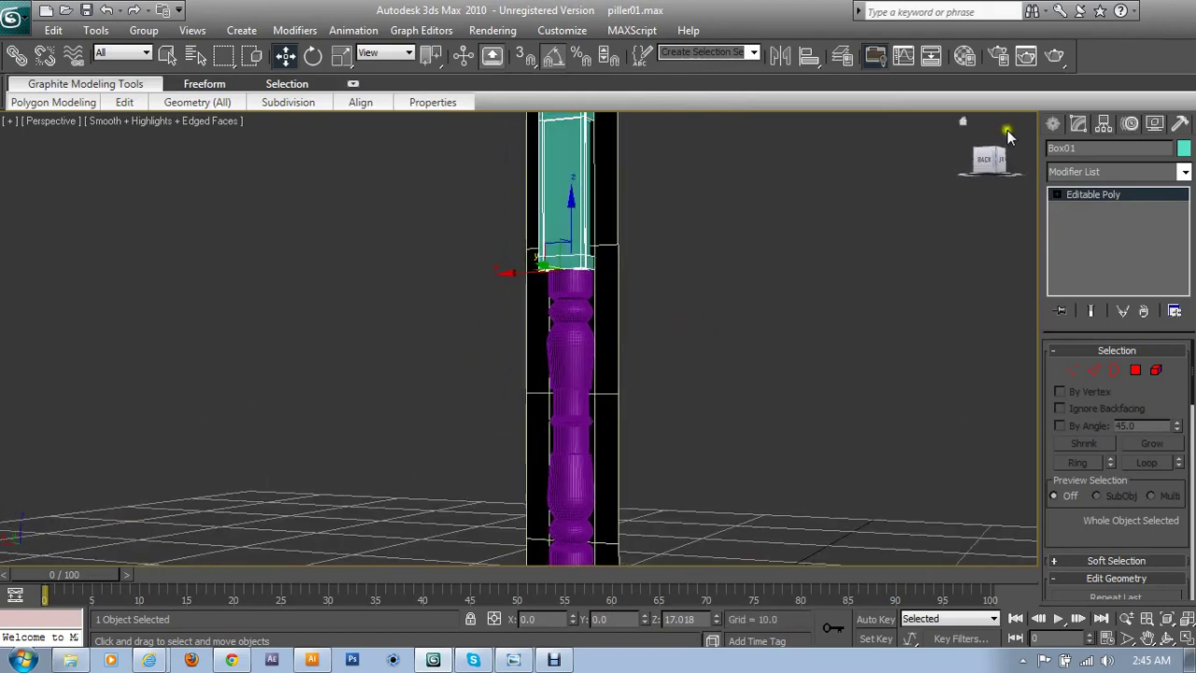
{"action": "left_click", "coordinate": [1054, 55]}
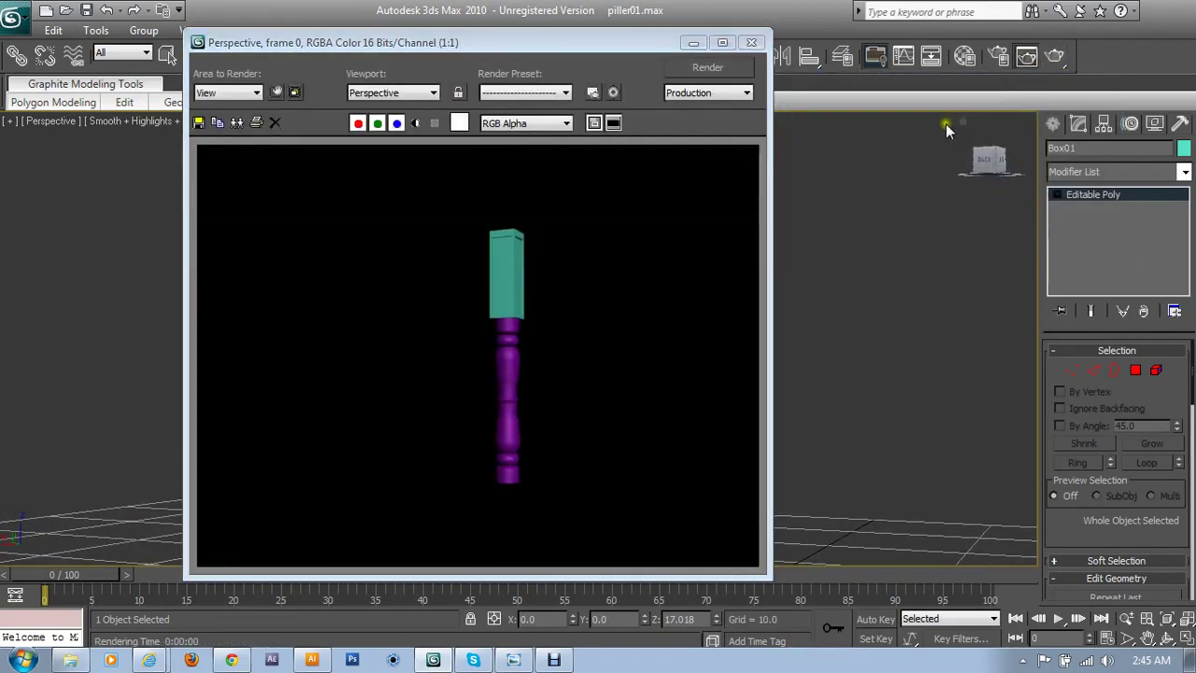
{"action": "left_click", "coordinate": [755, 43]}
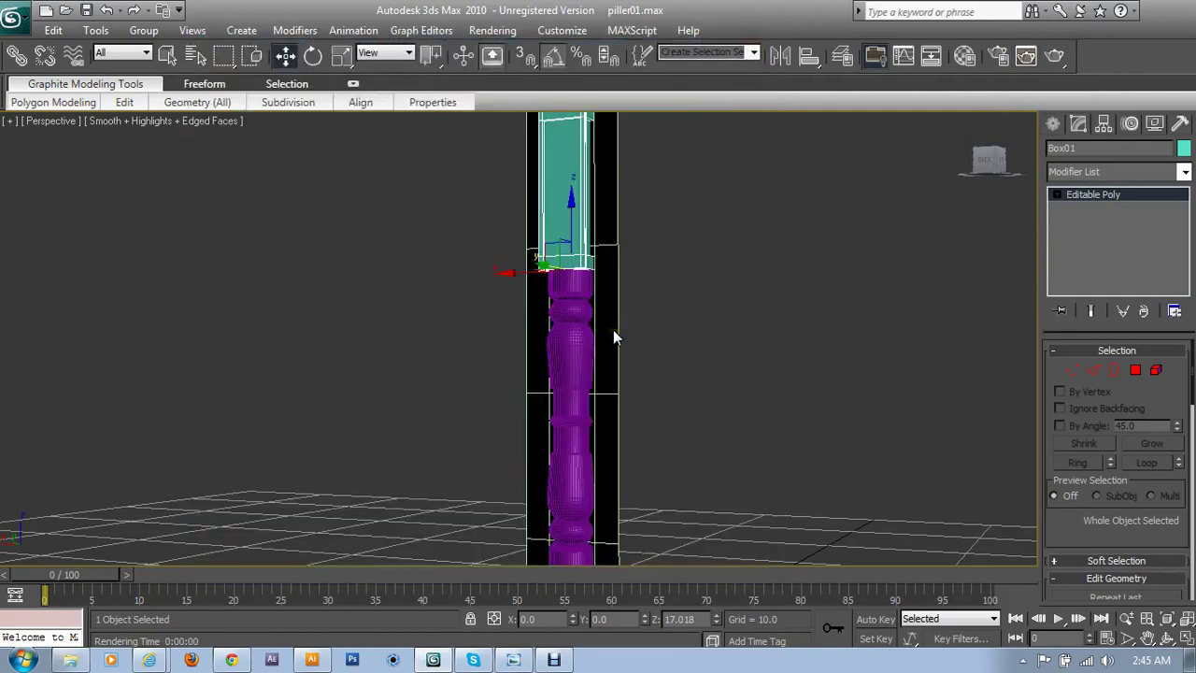
- Save the scene under the new name piller02
{"action": "left_click", "coordinate": [15, 24]}
{"action": "left_click", "coordinate": [39, 210]}
{"action": "left_click", "coordinate": [425, 541]}
{"action": "mouse_move", "coordinate": [989, 159]}
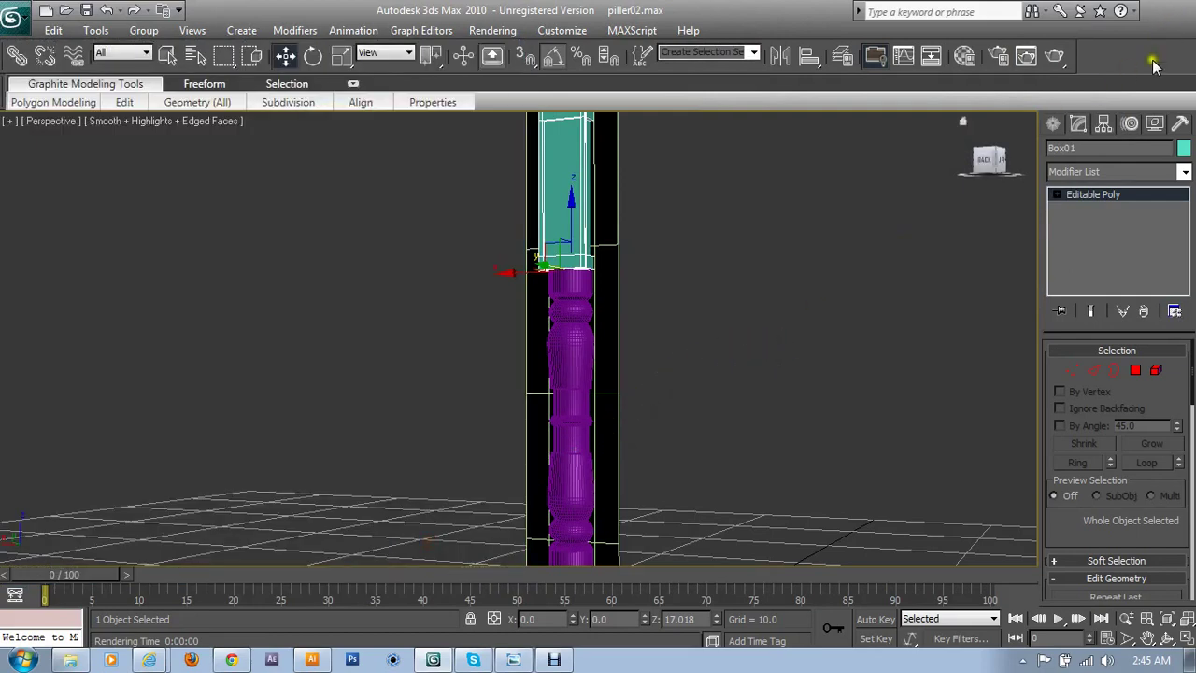
{"action": "left_click", "coordinate": [554, 660]}
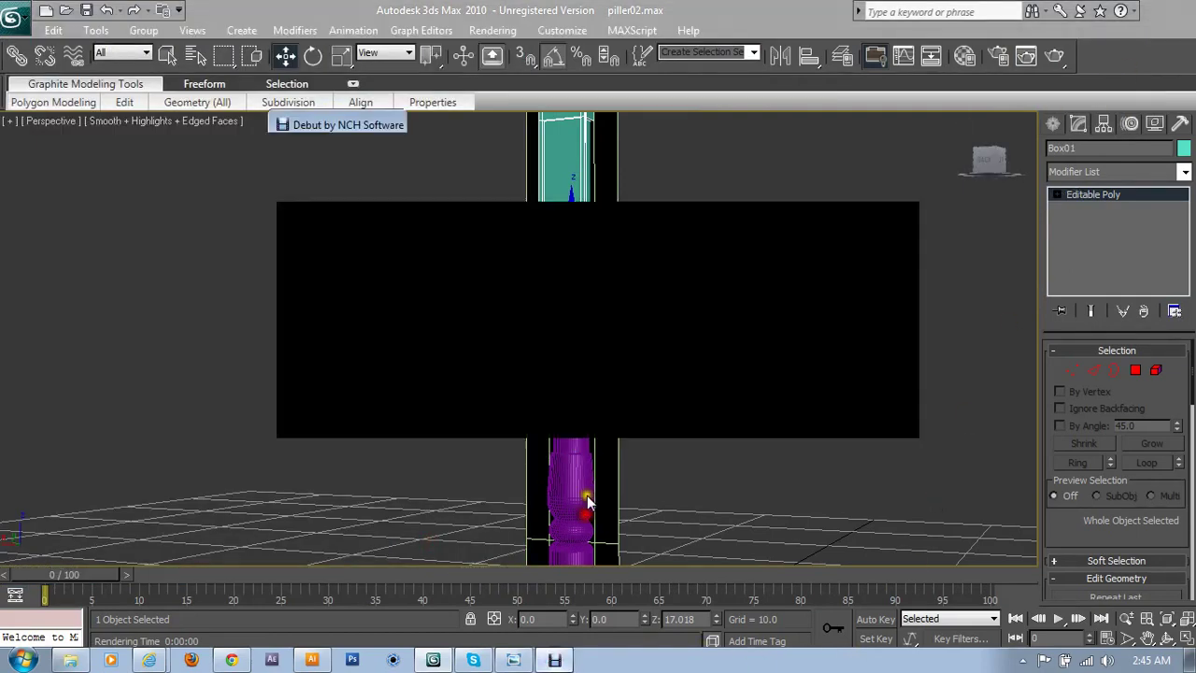